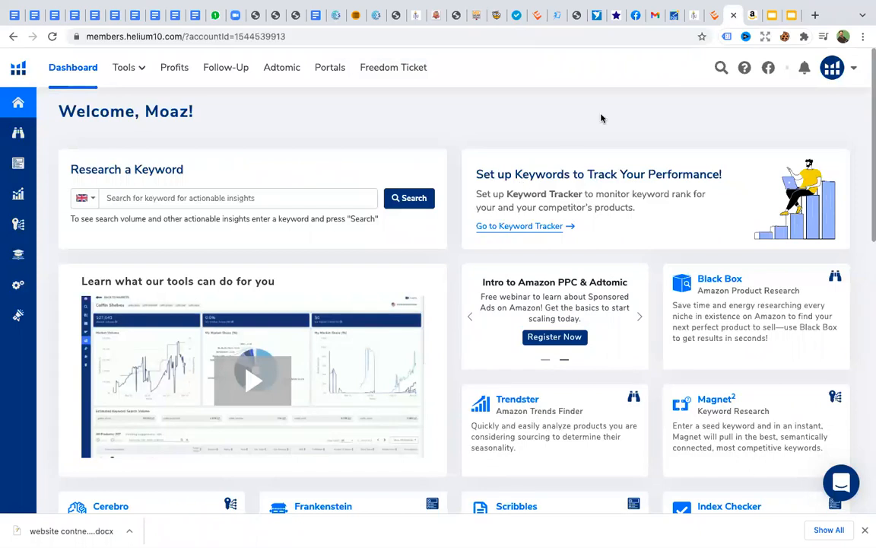
Switch to the Amazon "bed sheet" search results and close the Xray product research report
mouse_move(74, 144)
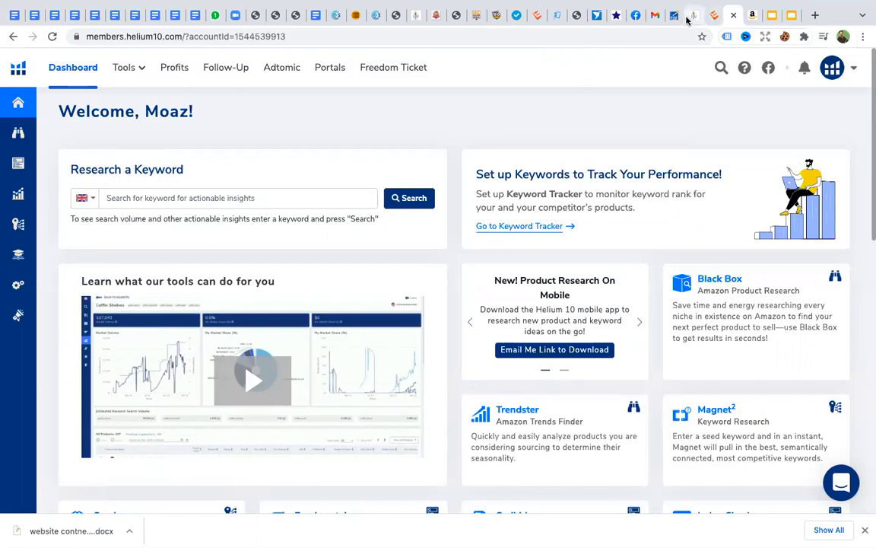
click(739, 16)
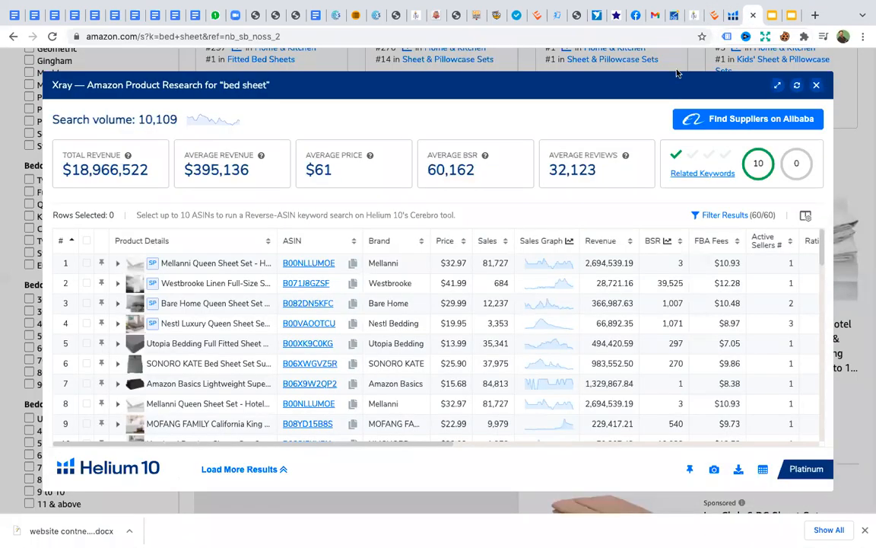
click(818, 87)
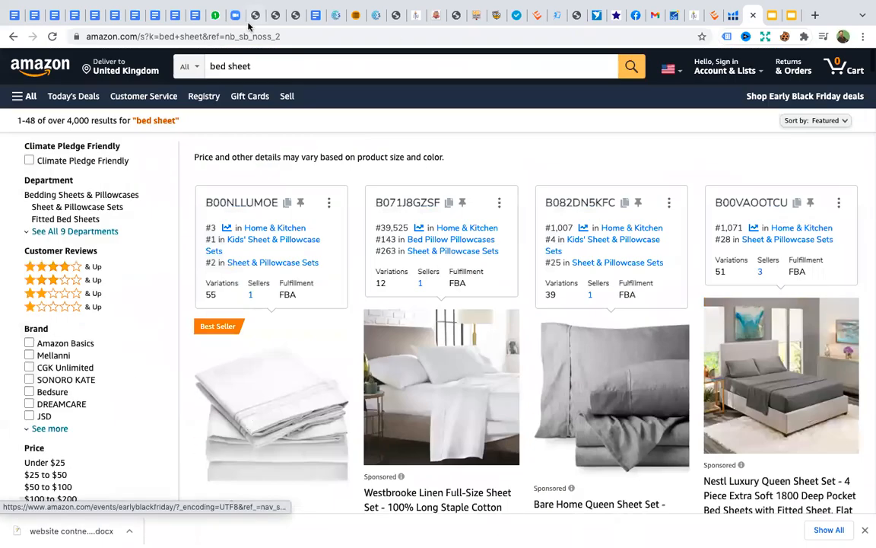
Clear the Amazon search term and search again for "bed sheet"
click(256, 66)
key(BackSpace)
key(BackSpace)
key(BackSpace)
key(BackSpace)
key(BackSpace)
key(BackSpace)
key(BackSpace)
key(BackSpace)
key(BackSpace)
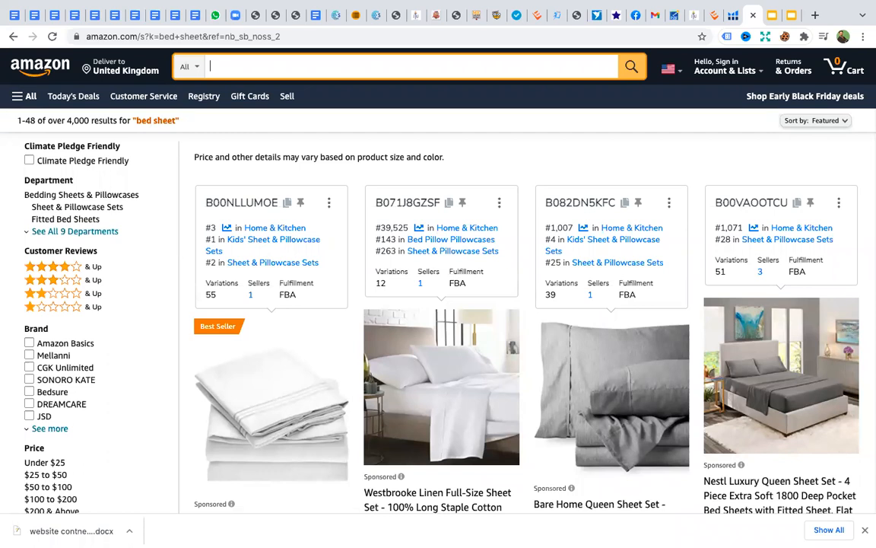
text(bed sheet)
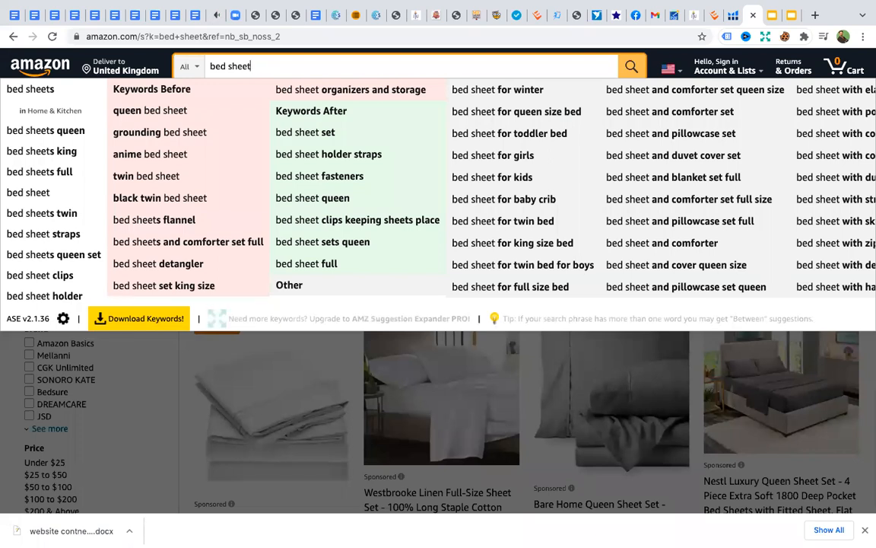
key(Return)
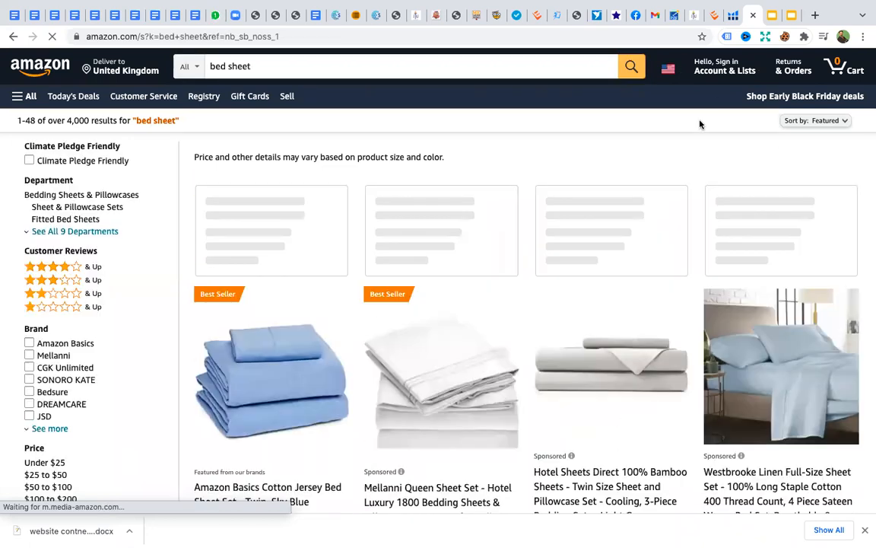
Examine the first row of bed sheet listings, including their sales ranks, sellers, fulfillment, ratings and prices
scroll(700, 124, down, 1)
scroll(700, 124, down, 4)
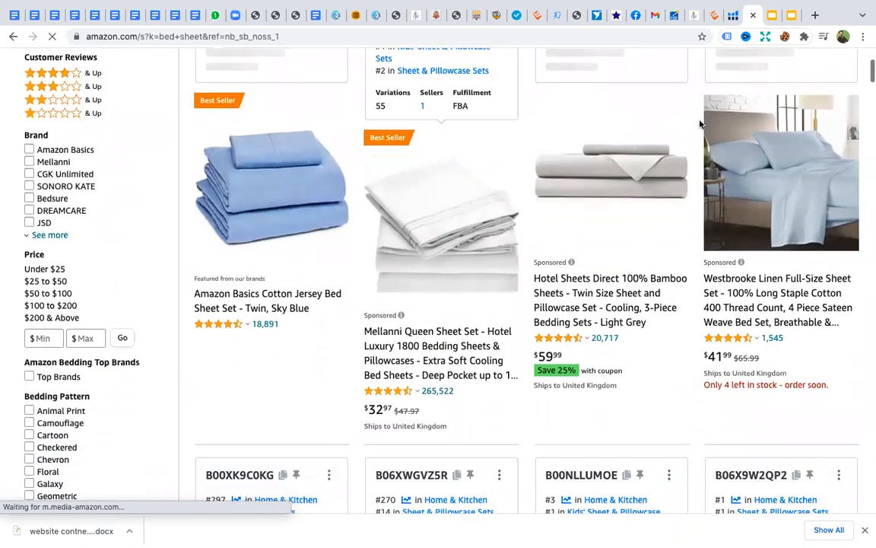
scroll(700, 124, down, 3)
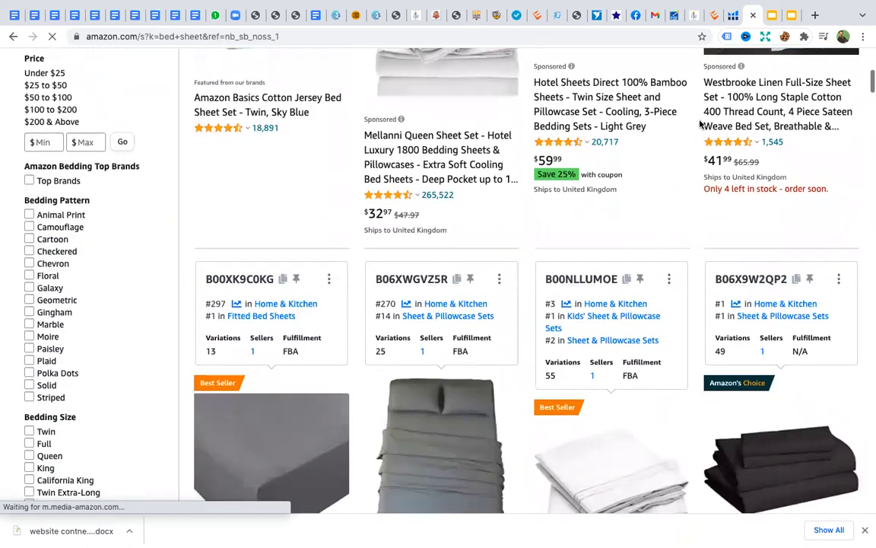
scroll(700, 124, up, 5)
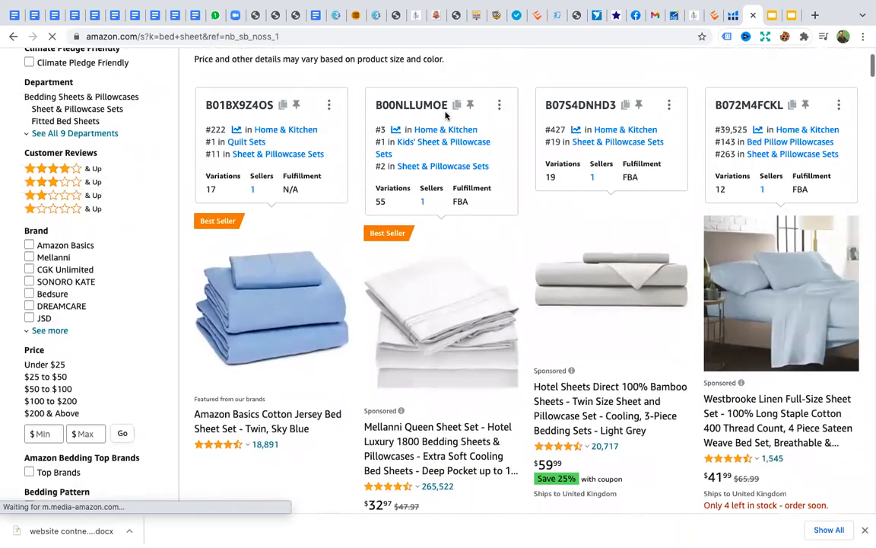
scroll(333, 273, up, 2)
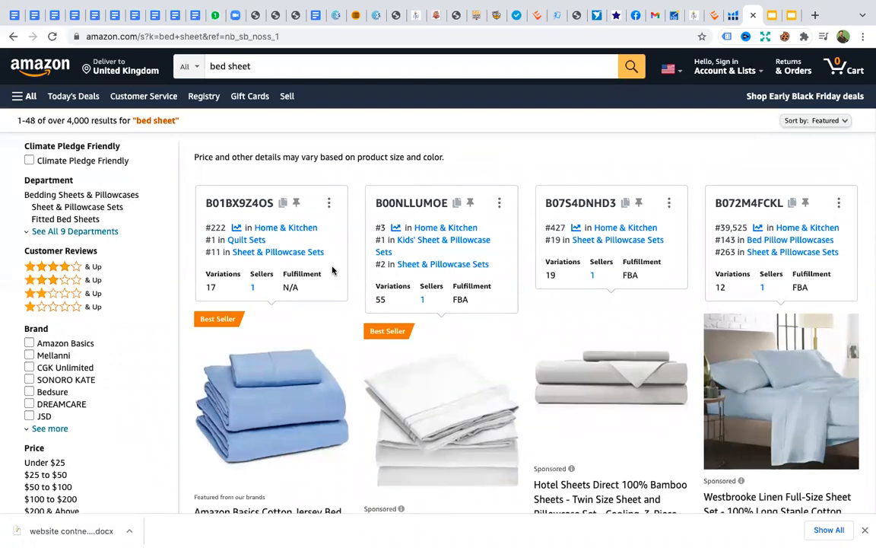
scroll(333, 270, down, 2)
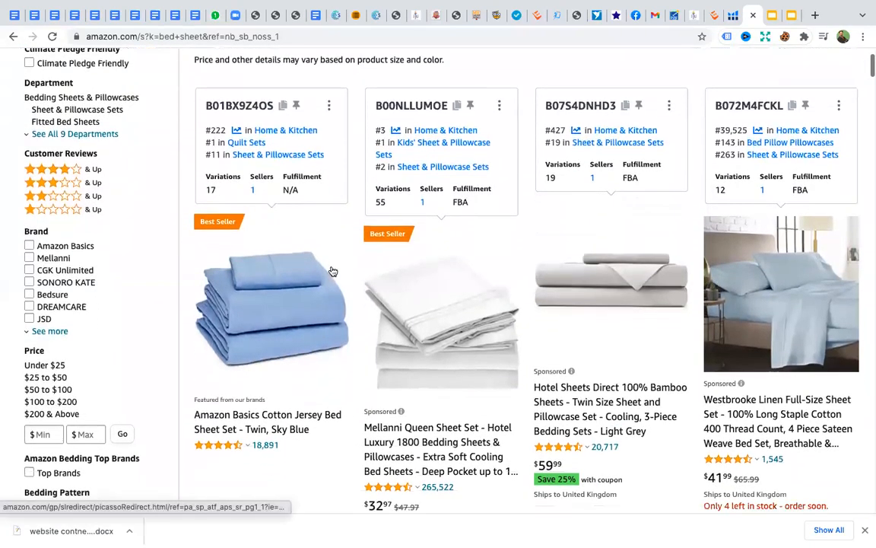
scroll(332, 271, up, 1)
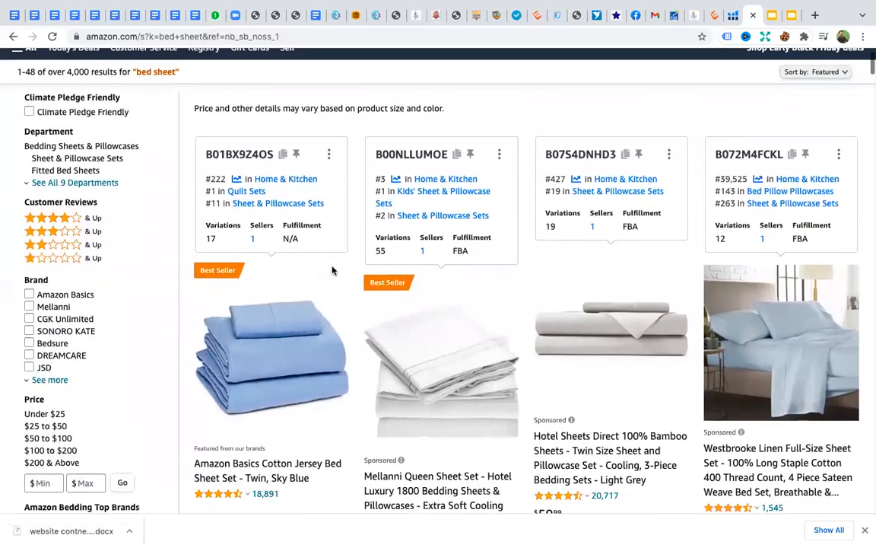
scroll(332, 271, down, 1)
scroll(333, 271, down, 2)
scroll(332, 271, down, 2)
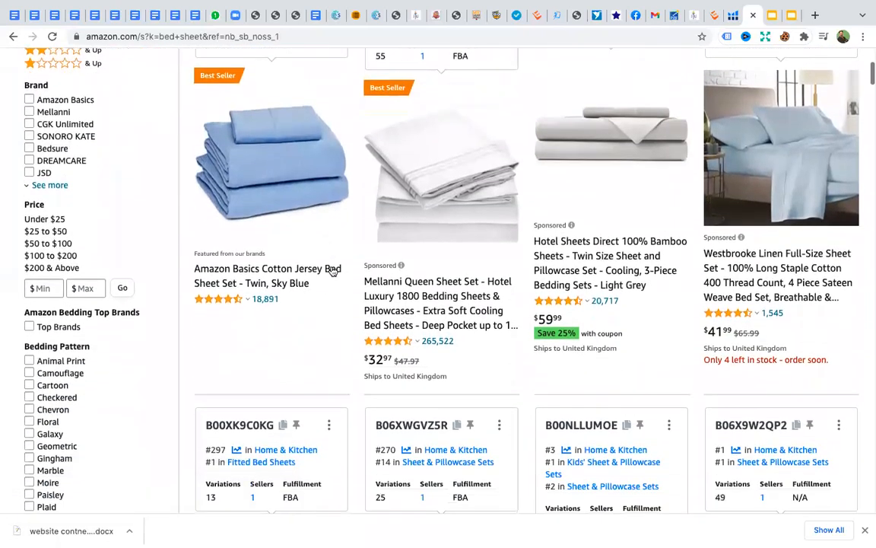
Examine the second row of bed sheet listings, comparing best seller badges, review counts and prices
scroll(332, 270, down, 3)
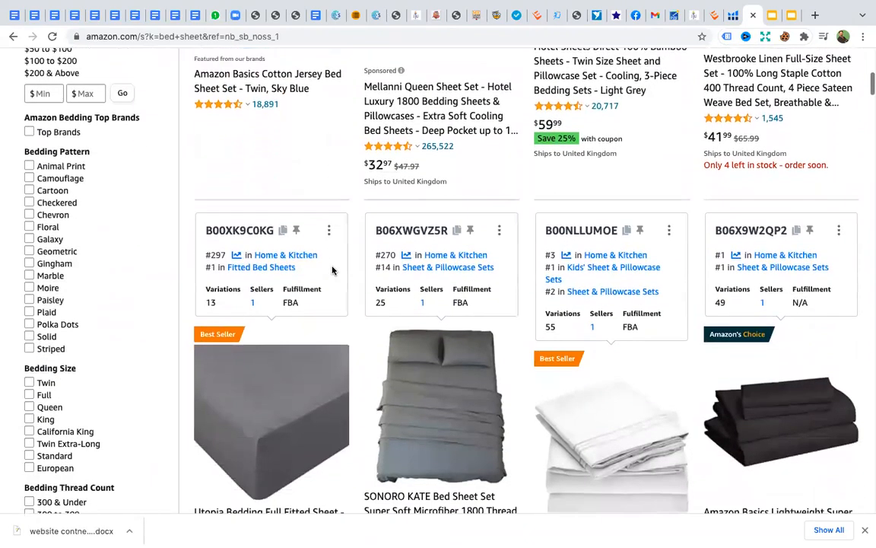
scroll(332, 271, down, 1)
scroll(332, 271, down, 3)
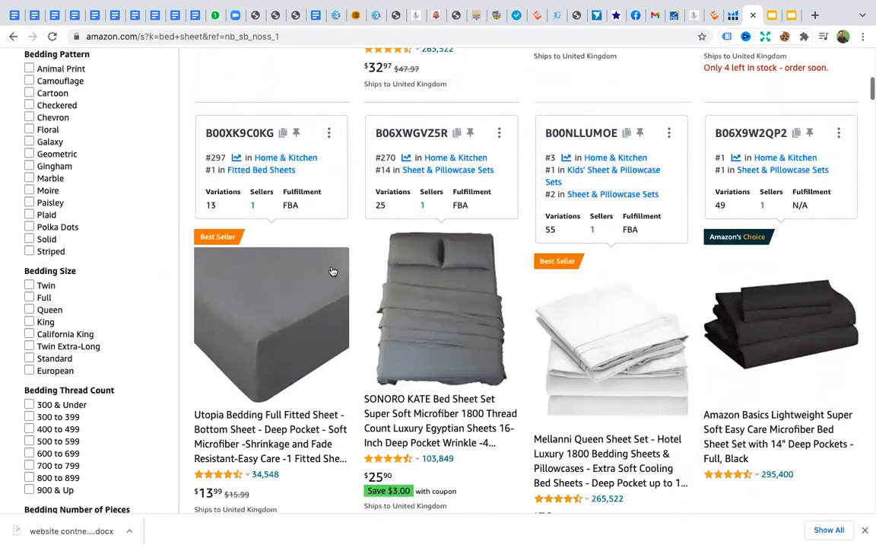
scroll(333, 271, down, 1)
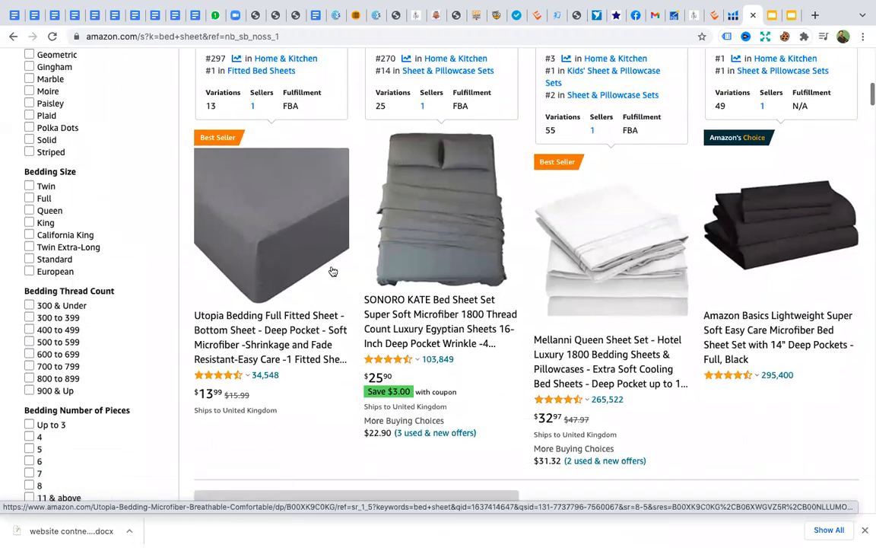
scroll(332, 271, up, 1)
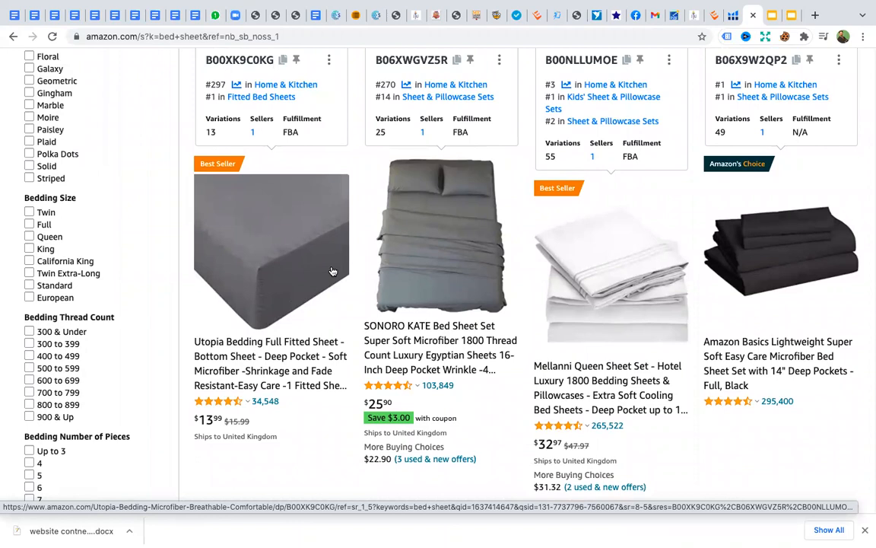
scroll(333, 270, down, 3)
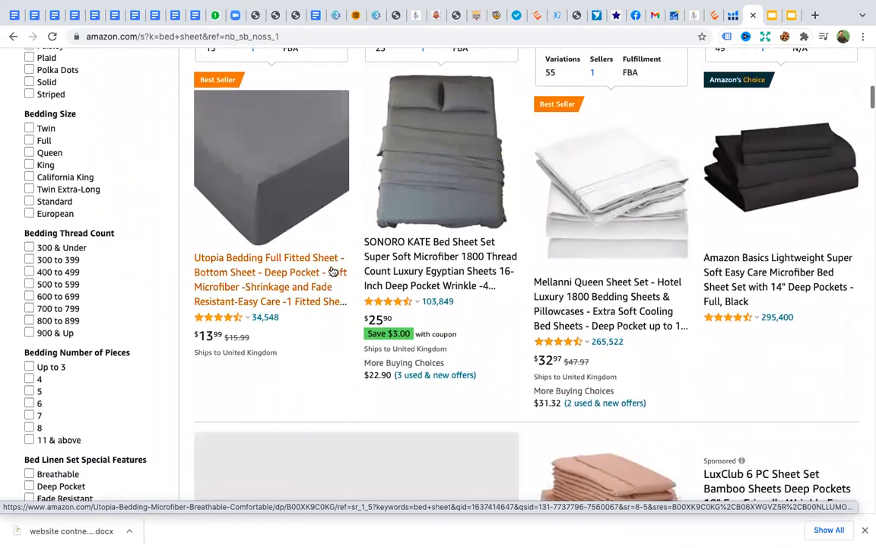
scroll(332, 271, down, 2)
scroll(332, 271, up, 2)
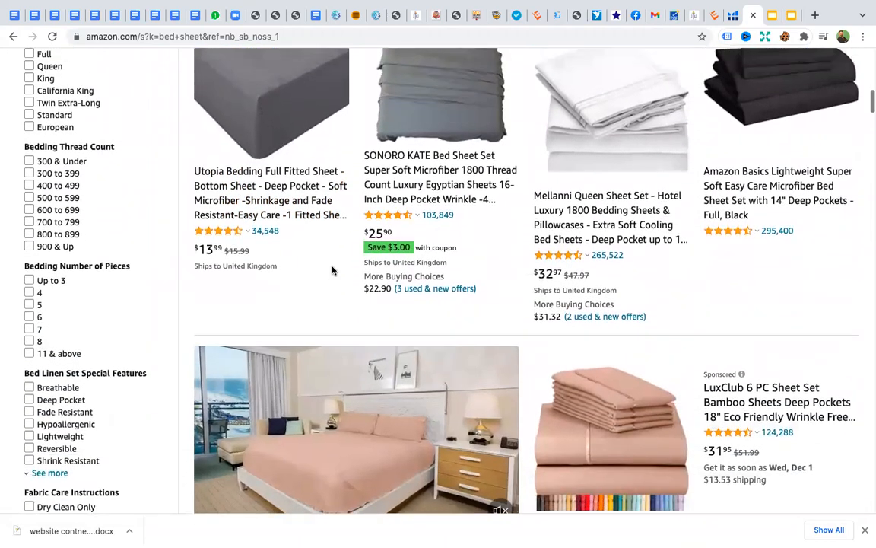
scroll(333, 271, up, 2)
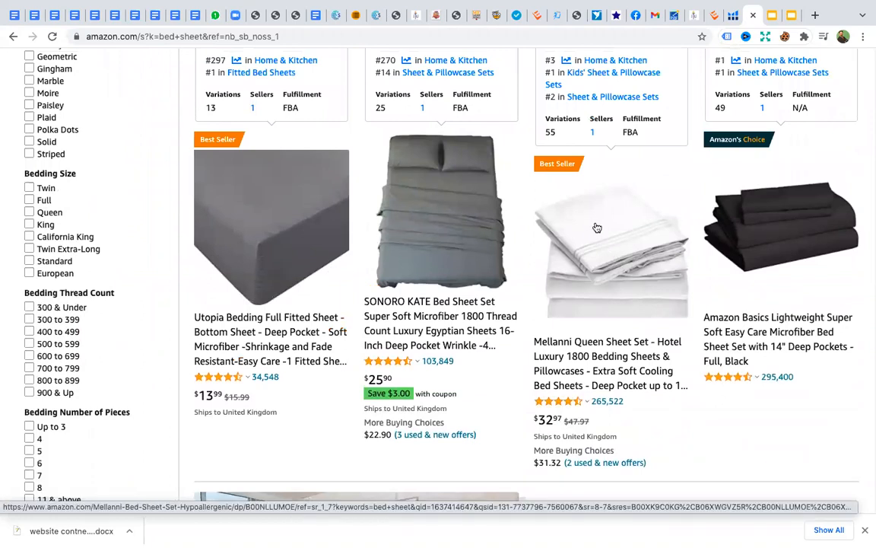
Review the sponsored video listing and the Amazon's Choice sections by brand and price, then return to the start of the results
scroll(597, 228, down, 4)
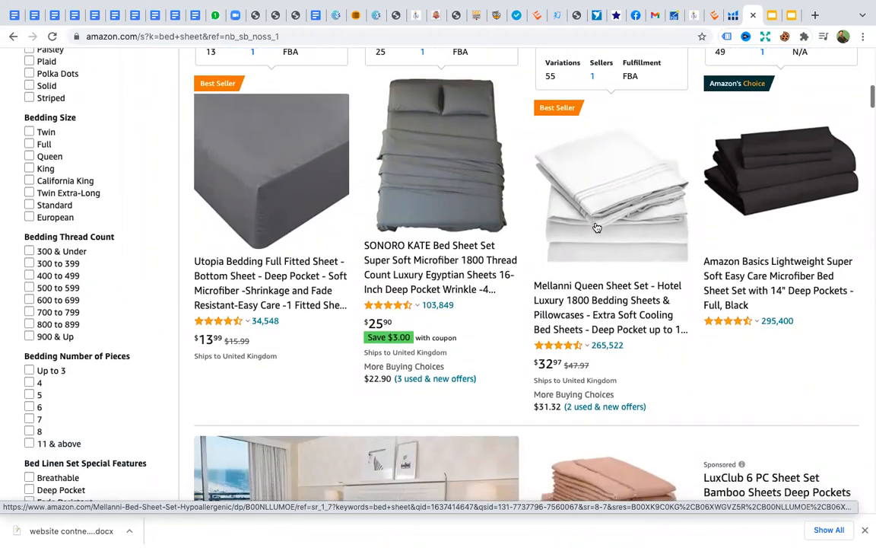
scroll(597, 227, down, 12)
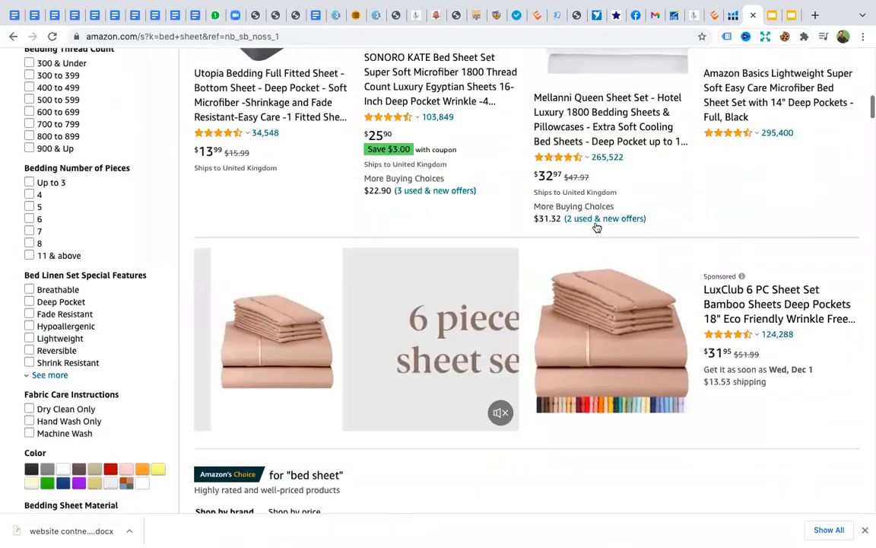
scroll(598, 227, down, 2)
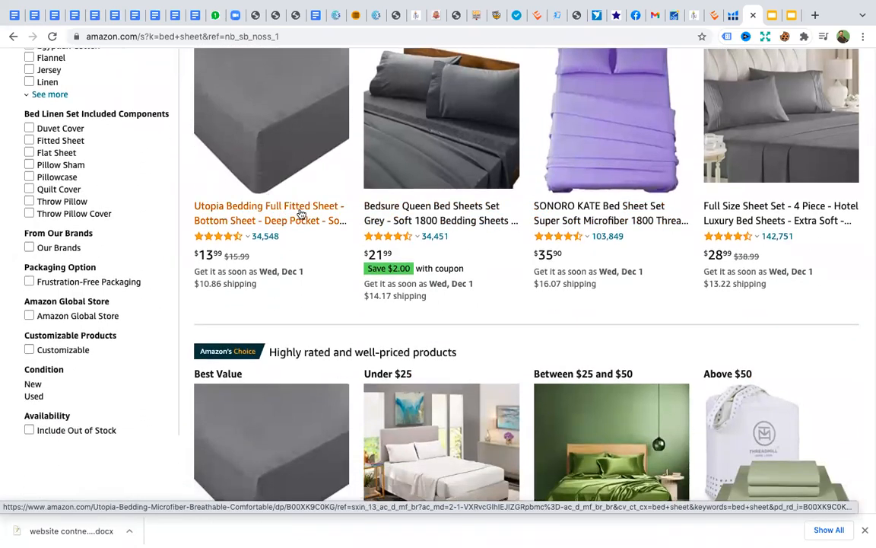
scroll(302, 213, up, 2)
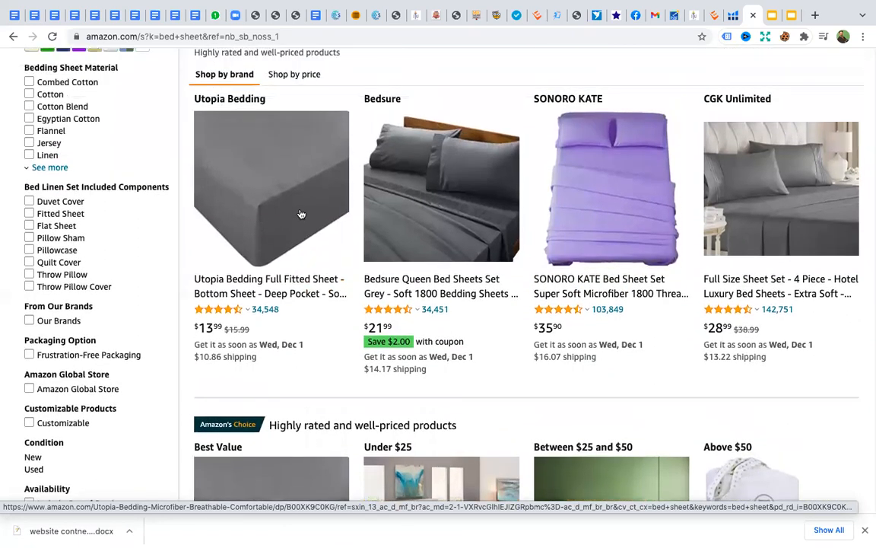
scroll(302, 214, up, 3)
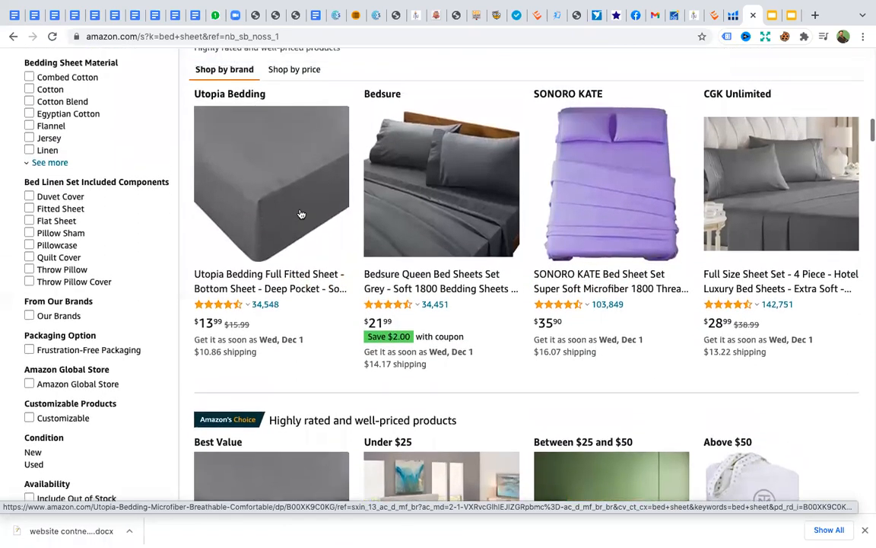
scroll(301, 214, up, 1)
scroll(301, 213, down, 1)
scroll(301, 214, down, 7)
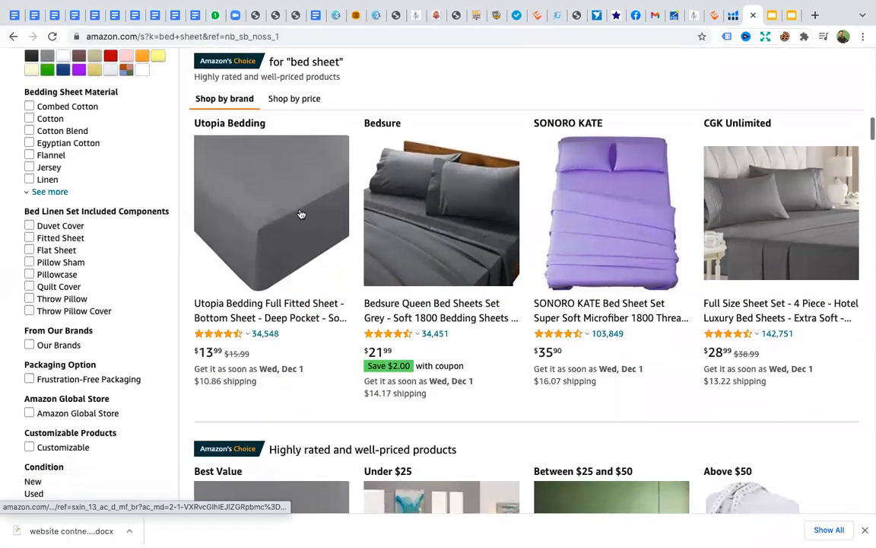
scroll(301, 214, down, 4)
scroll(301, 214, up, 3)
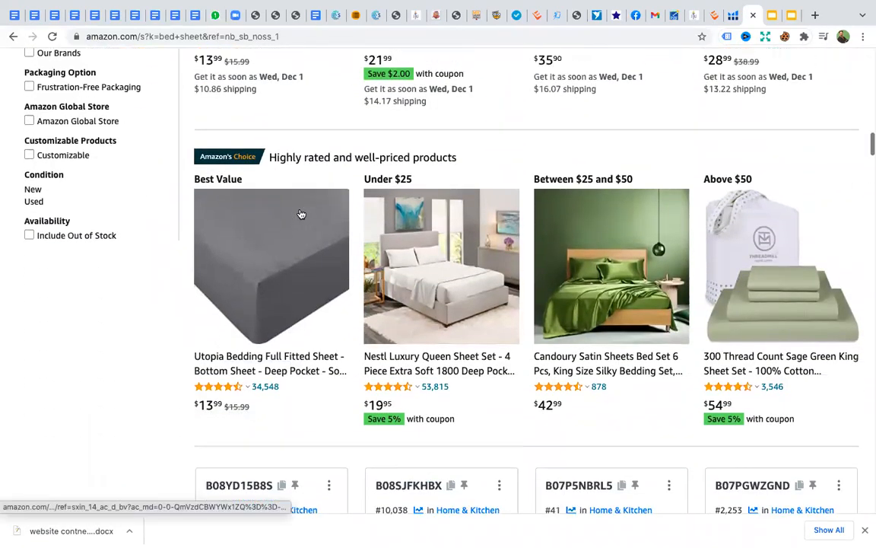
scroll(301, 214, up, 8)
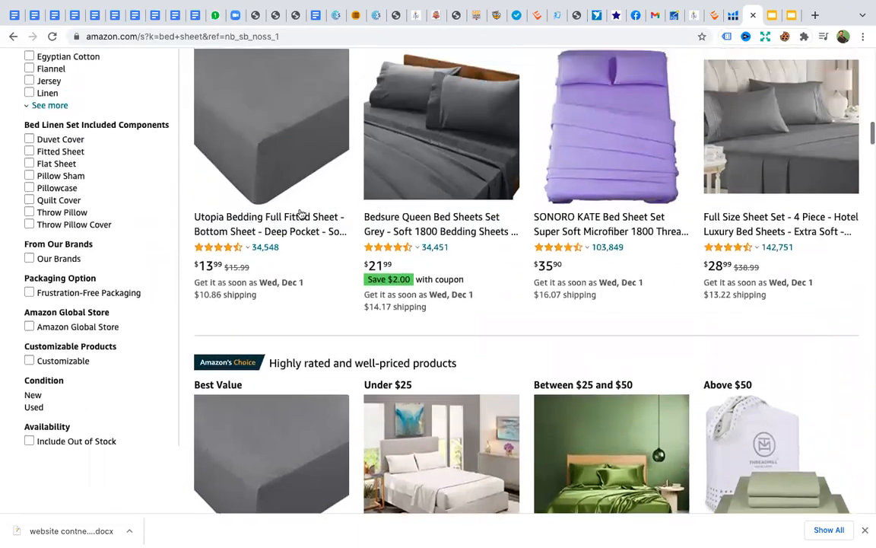
scroll(301, 214, up, 11)
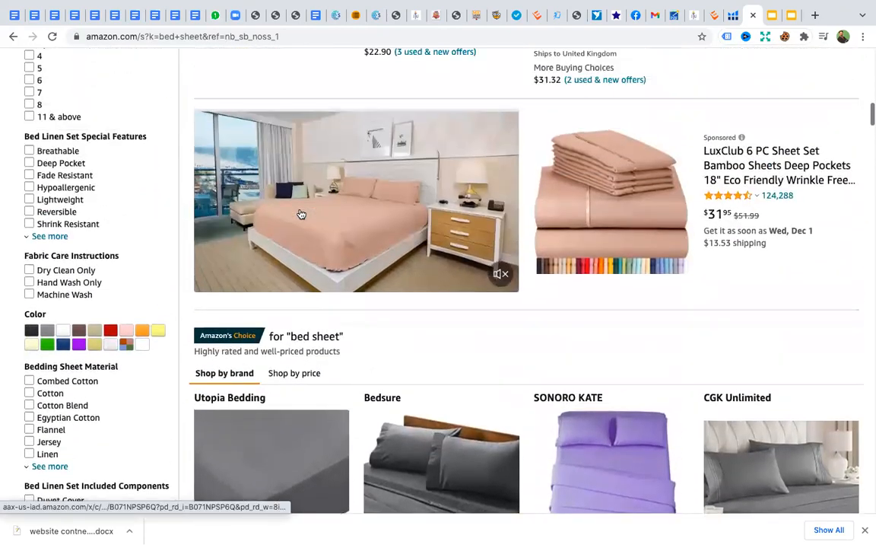
scroll(300, 214, up, 14)
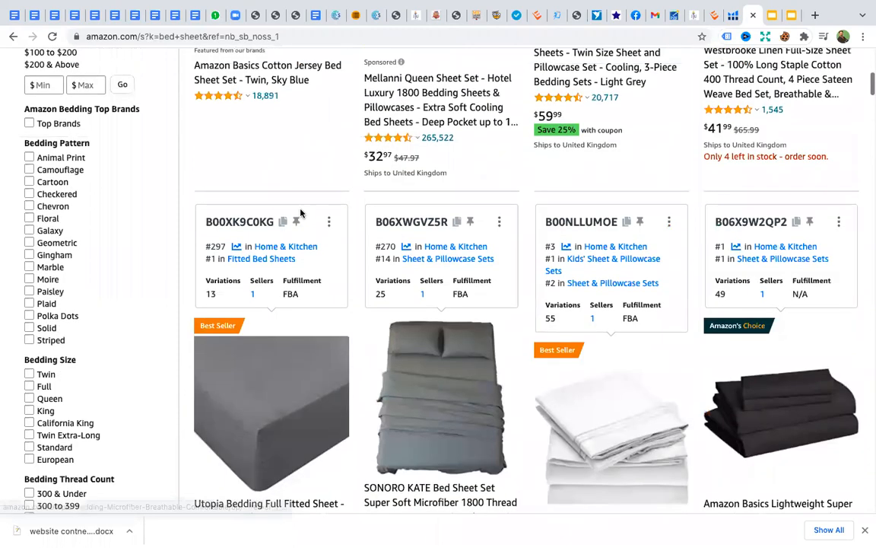
scroll(301, 214, up, 4)
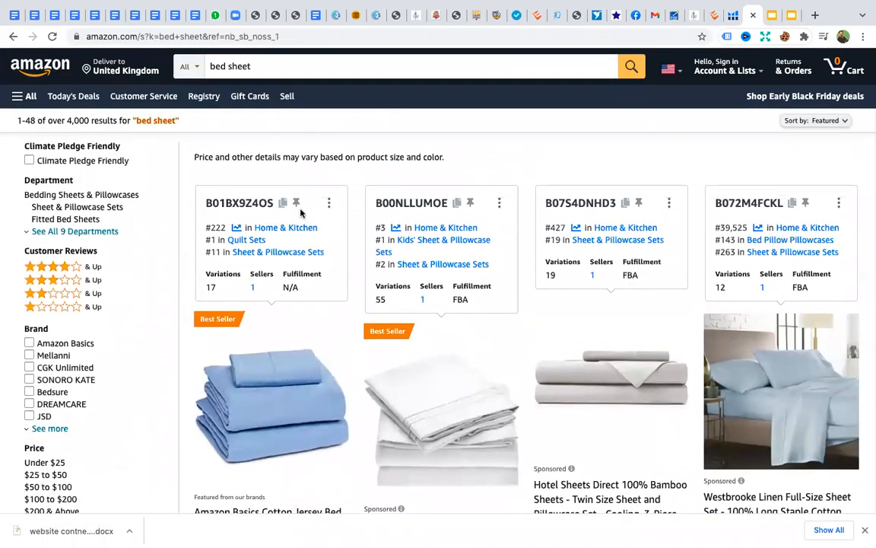
Rerun the "bed sheet" search and run the Helium 10 extension's Xray analysis on its results
click(272, 63)
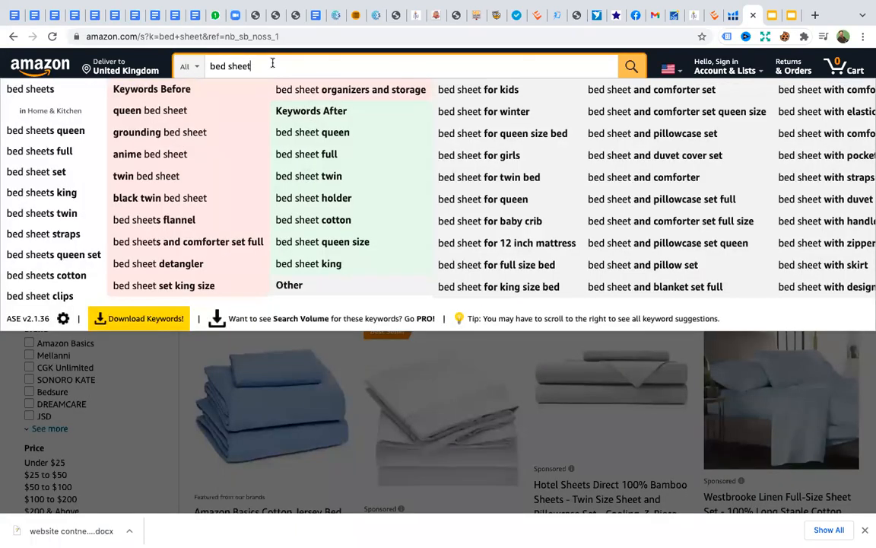
key(Return)
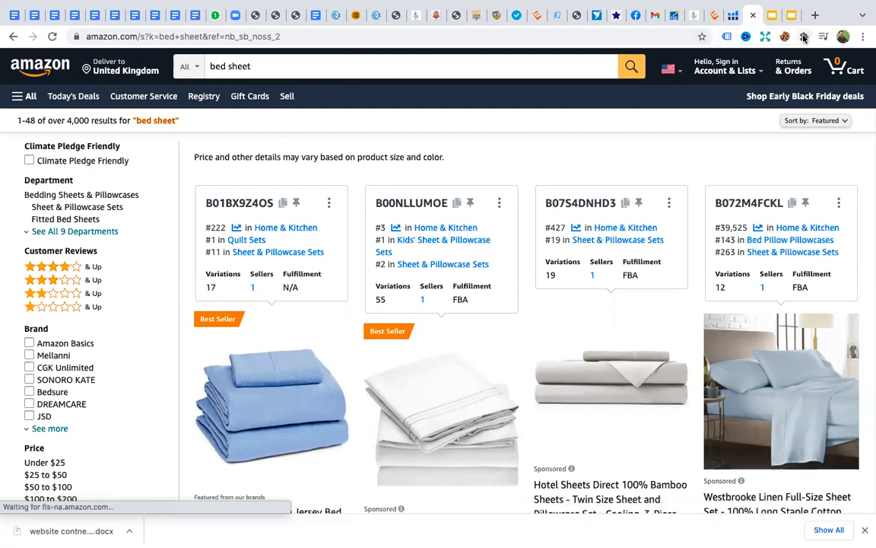
click(662, 176)
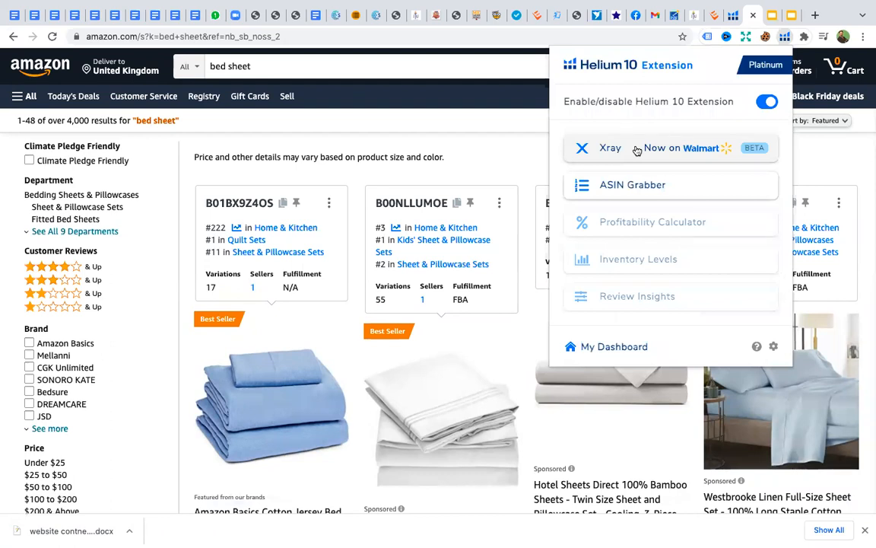
click(638, 150)
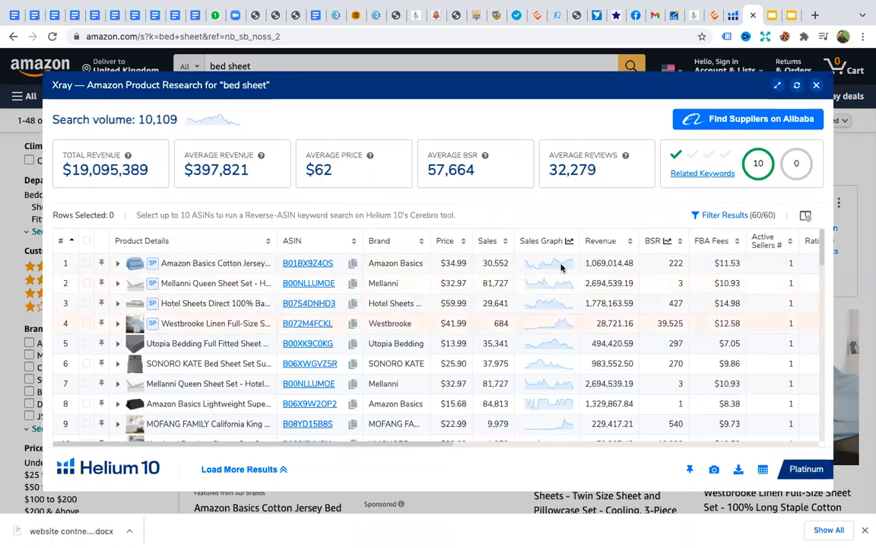
Filter the Xray results to hide sponsored products
click(720, 217)
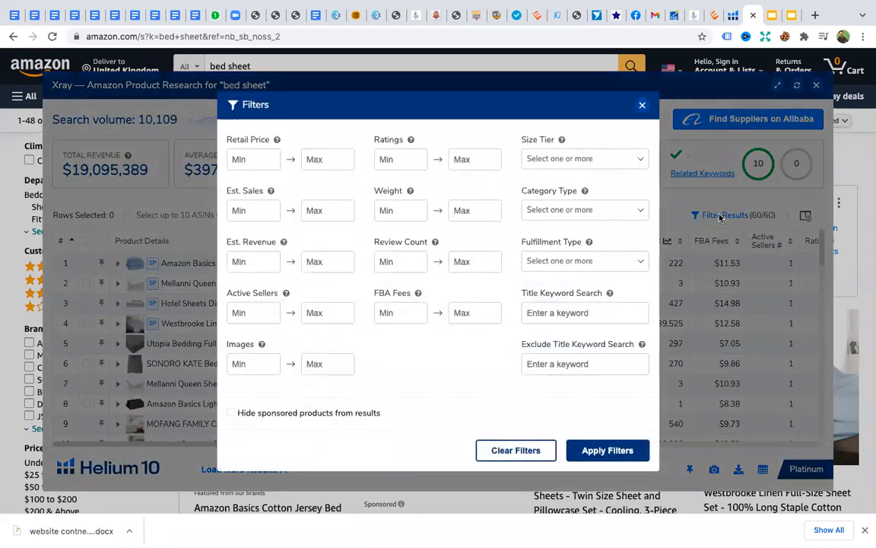
click(233, 415)
click(603, 452)
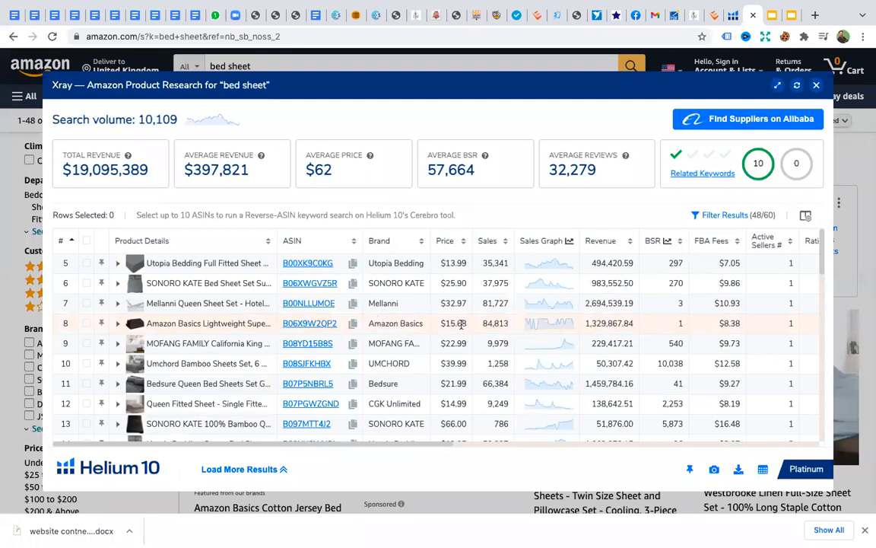
Sort the Xray product table by revenue from highest to lowest and look over the leading products
click(610, 244)
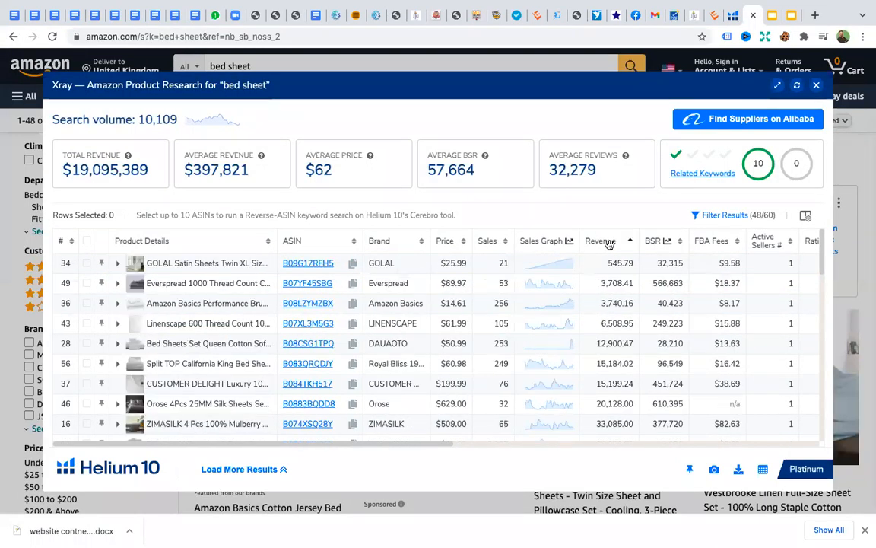
click(609, 242)
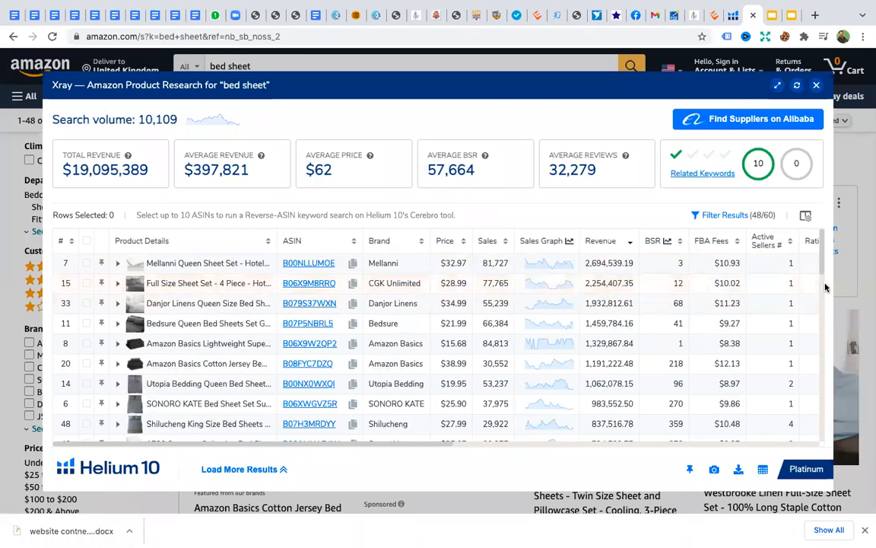
scroll(822, 272, down, 2)
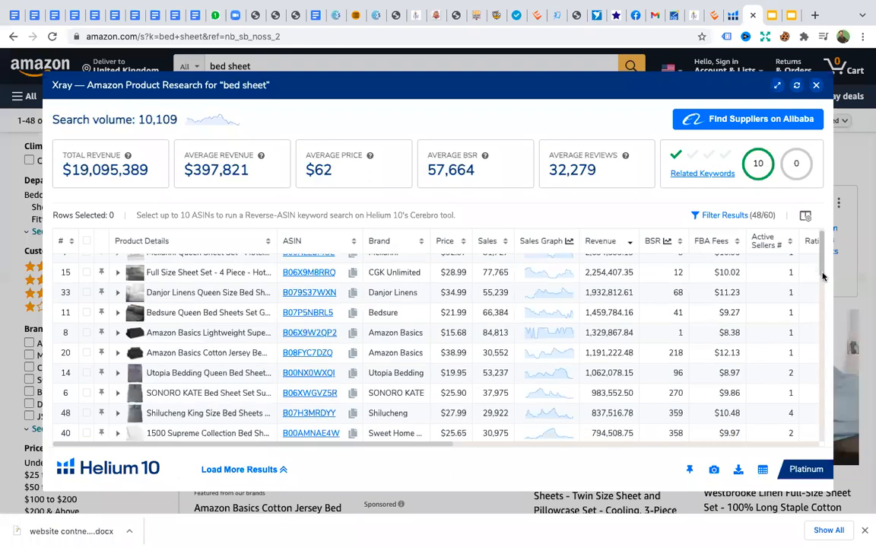
scroll(822, 273, up, 2)
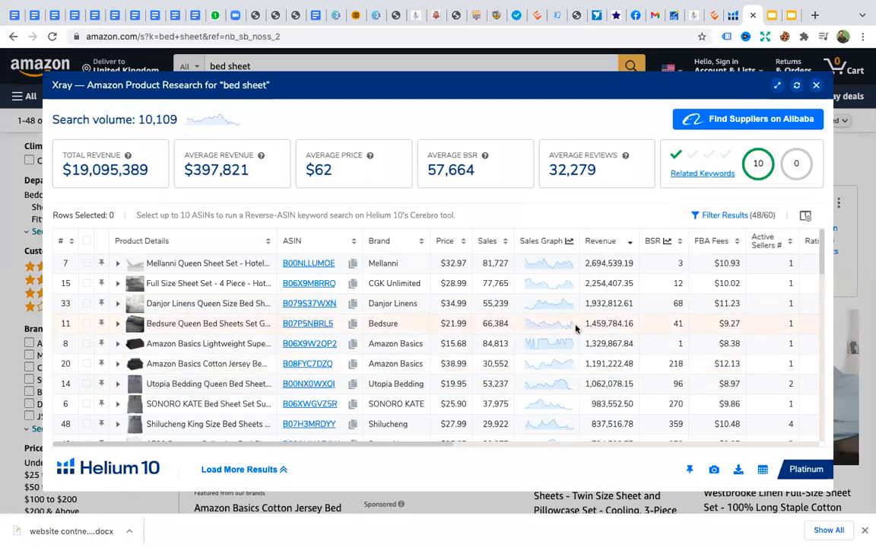
Copy the ASIN of the top-revenue Mellanni sheet set and open the Cerebro reverse lookup in the Helium 10 dashboard
mouse_move(309, 265)
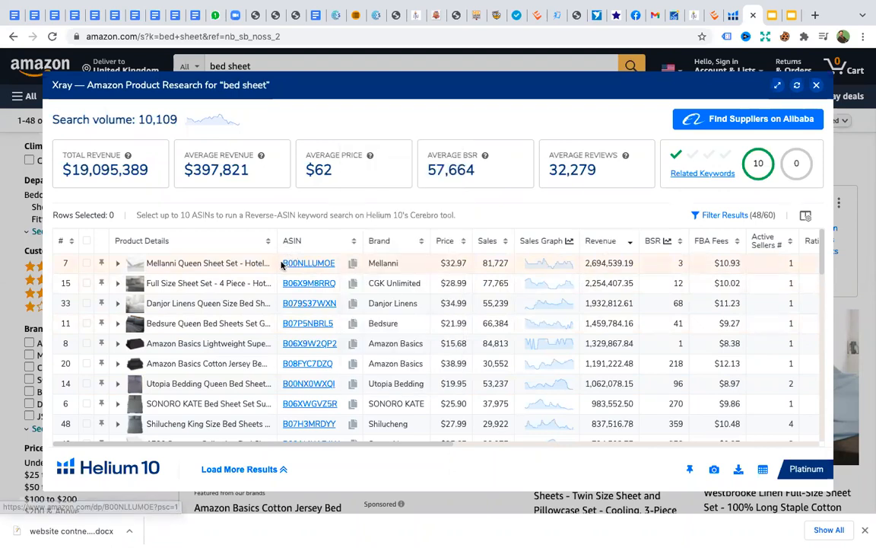
click(353, 264)
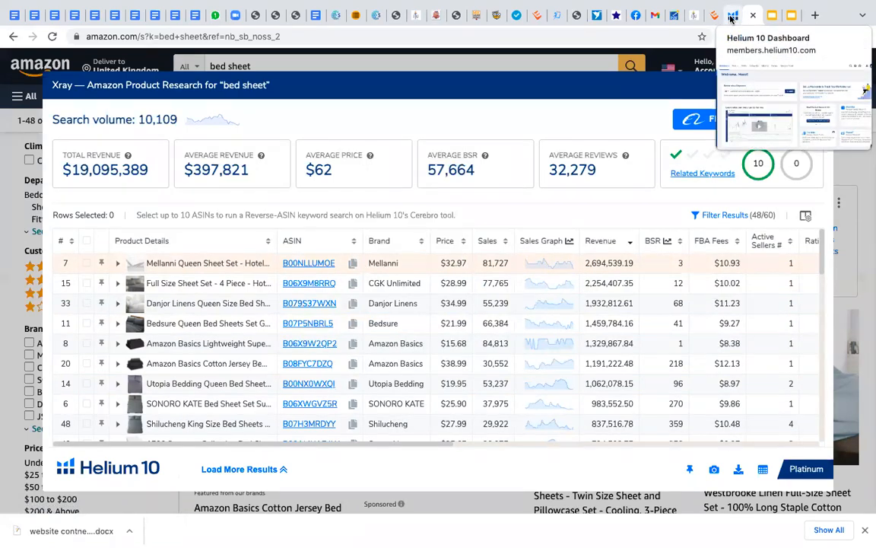
click(731, 17)
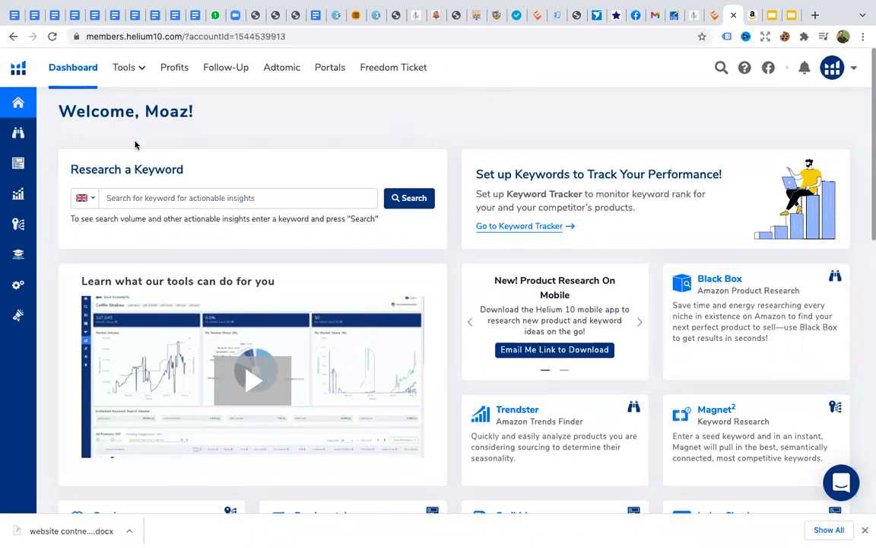
mouse_move(29, 123)
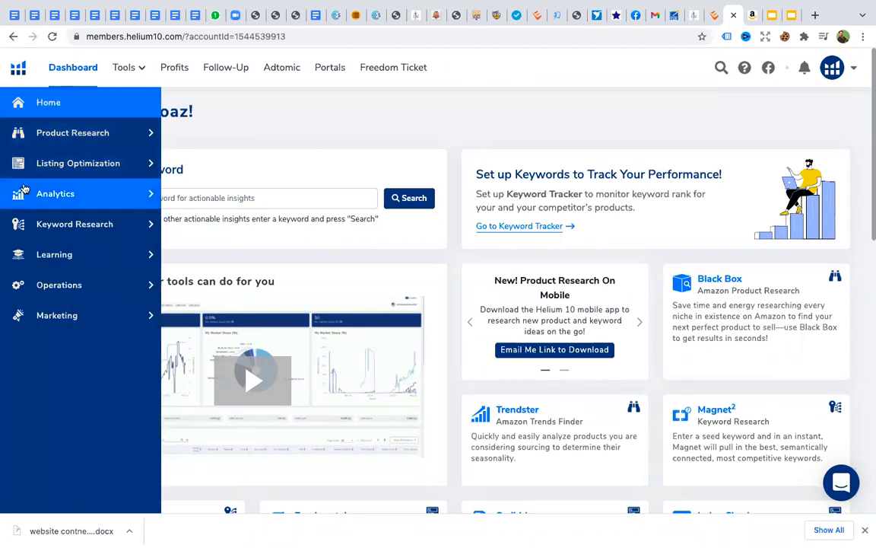
click(41, 225)
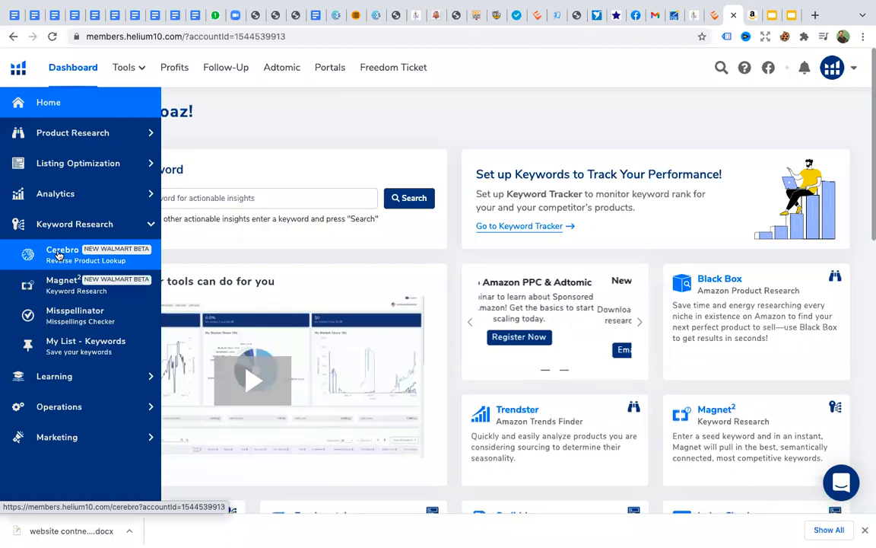
click(61, 254)
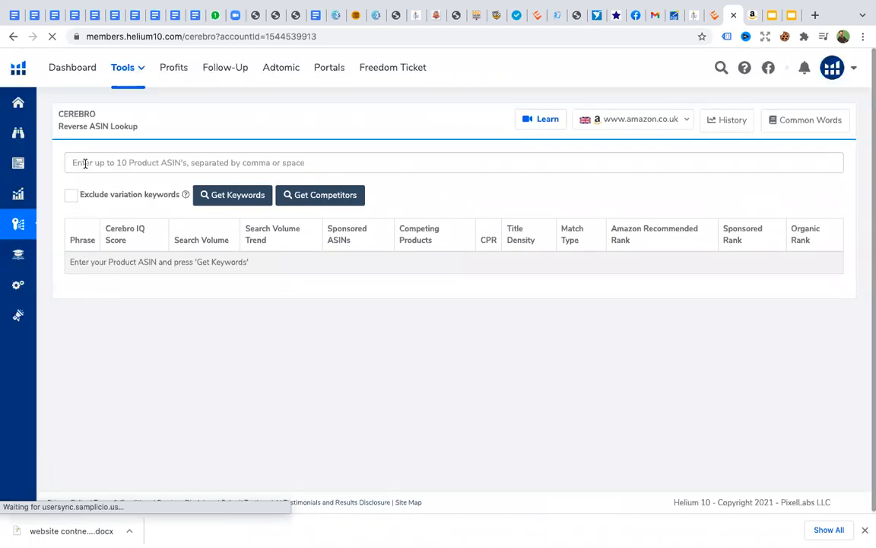
Add the copied Mellanni ASIN B00NLLUMOE to the Cerebro product lookup
click(86, 164)
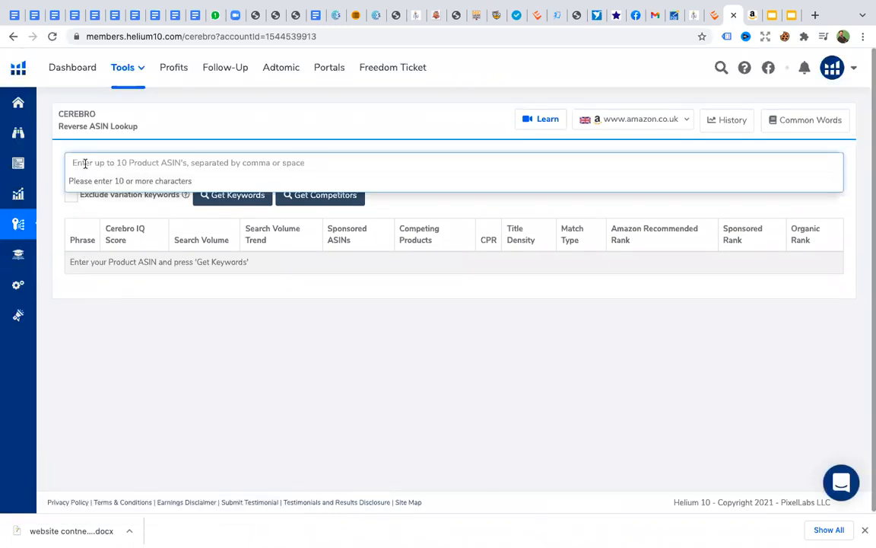
right_click(89, 164)
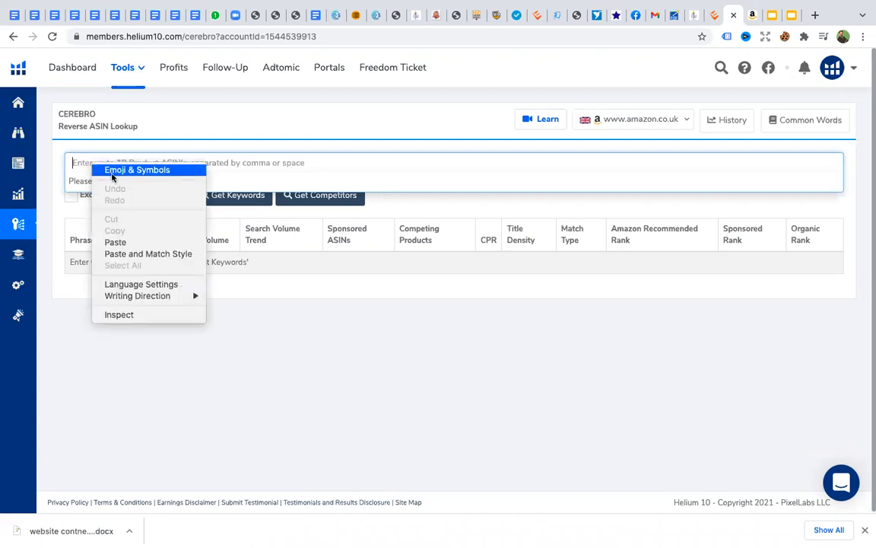
click(116, 242)
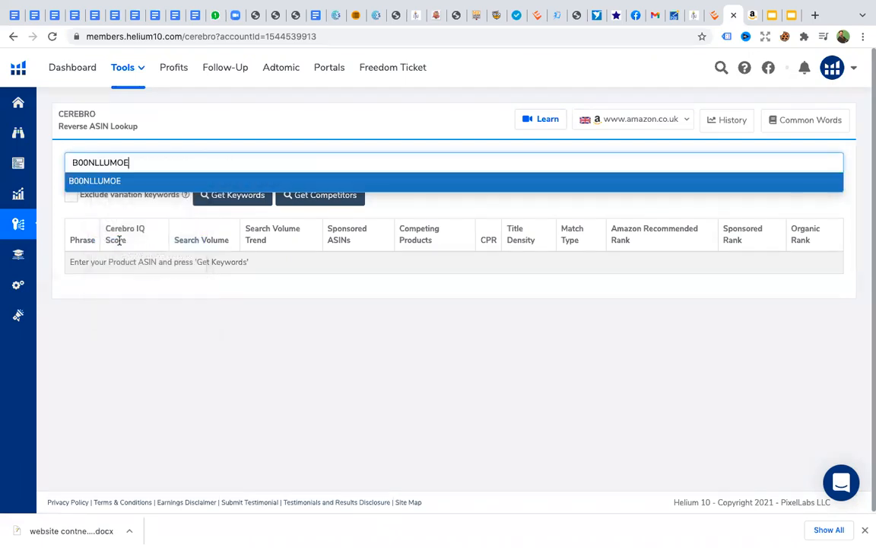
click(107, 181)
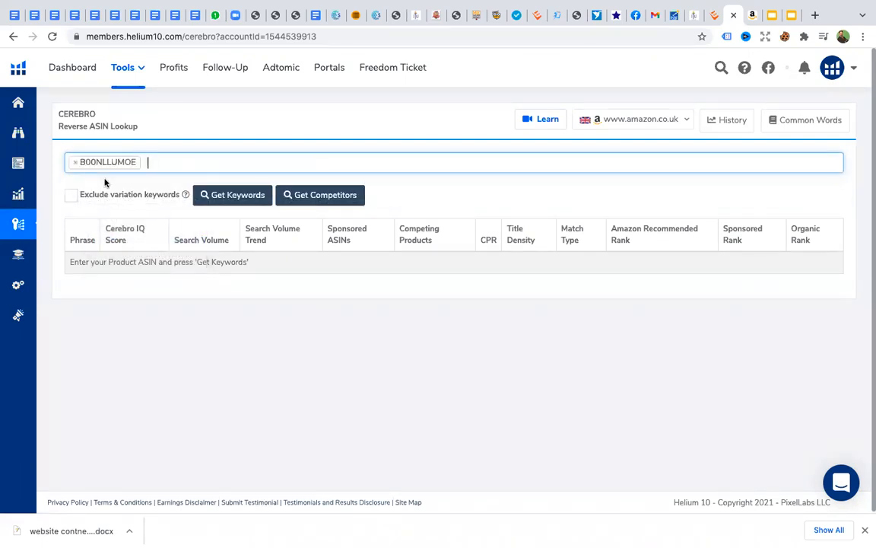
Copy the CGK Unlimited ASIN B06X9M8RRQ from the Xray table and add it to the Cerebro lookup
click(752, 16)
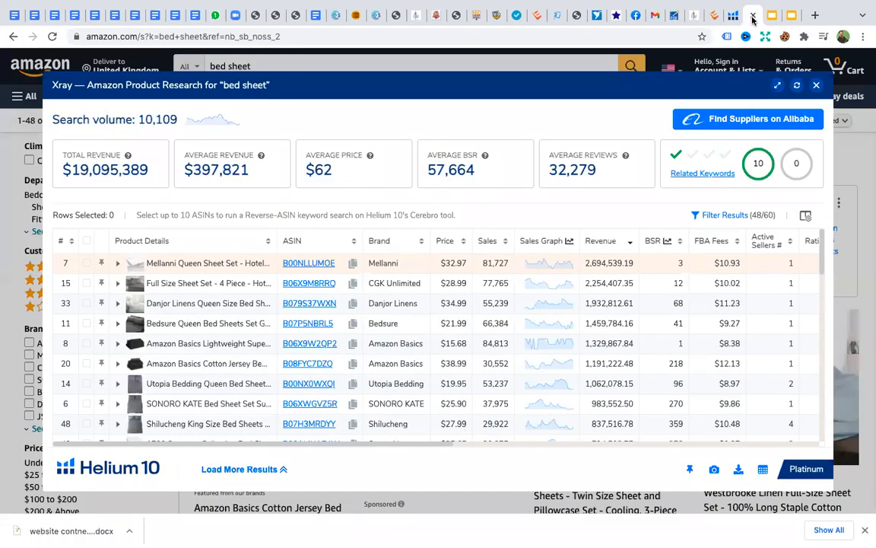
click(353, 284)
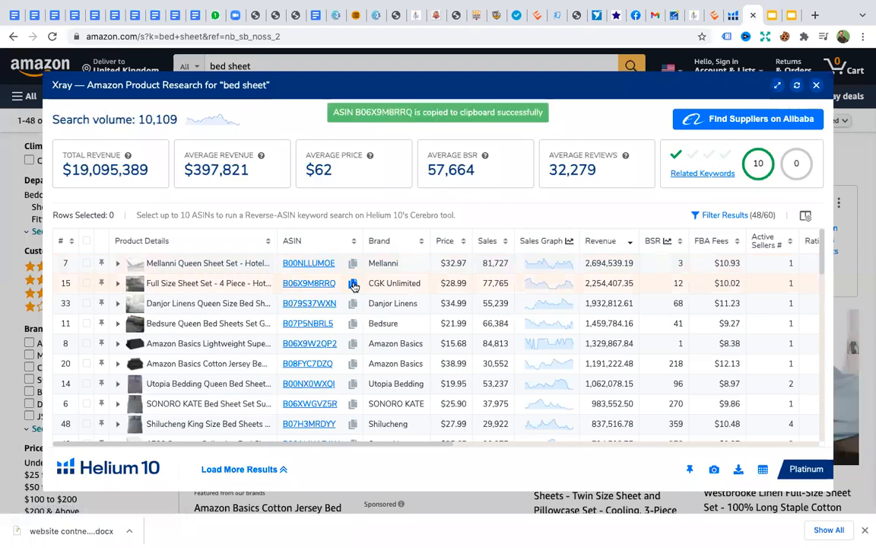
click(732, 15)
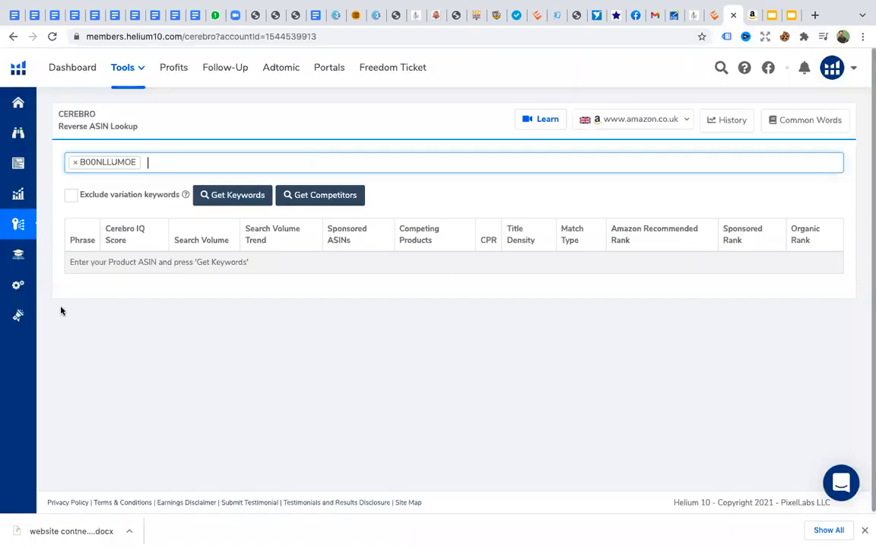
right_click(162, 164)
click(190, 244)
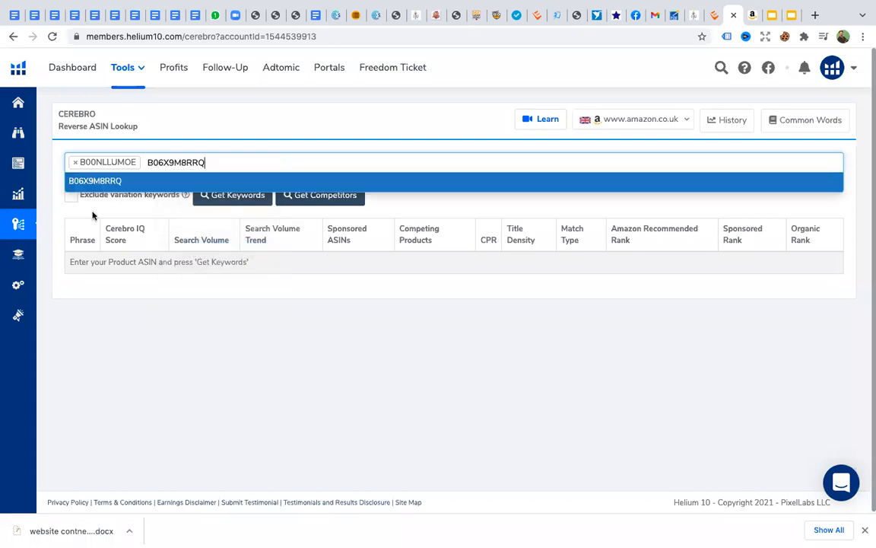
click(88, 180)
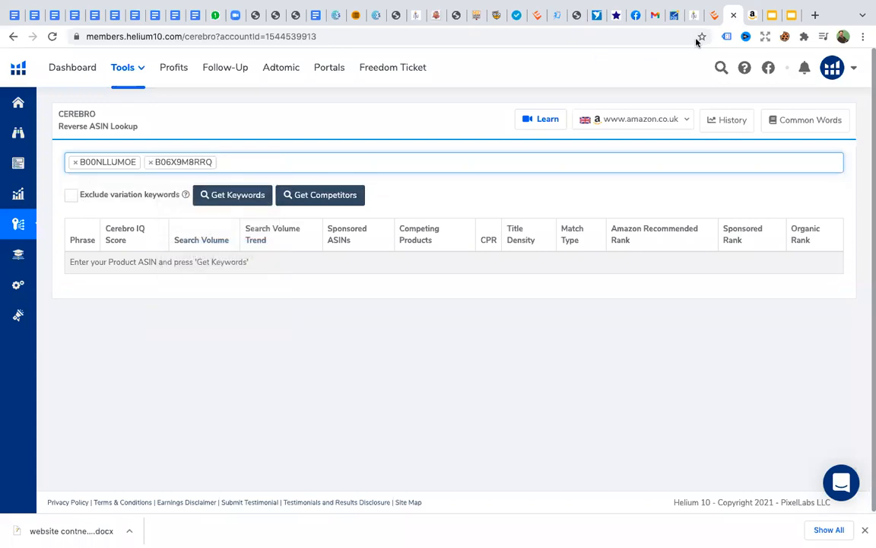
Copy the Danjor Linens ASIN B079S37WXN from the Xray table and paste it into the Cerebro lookup
click(752, 15)
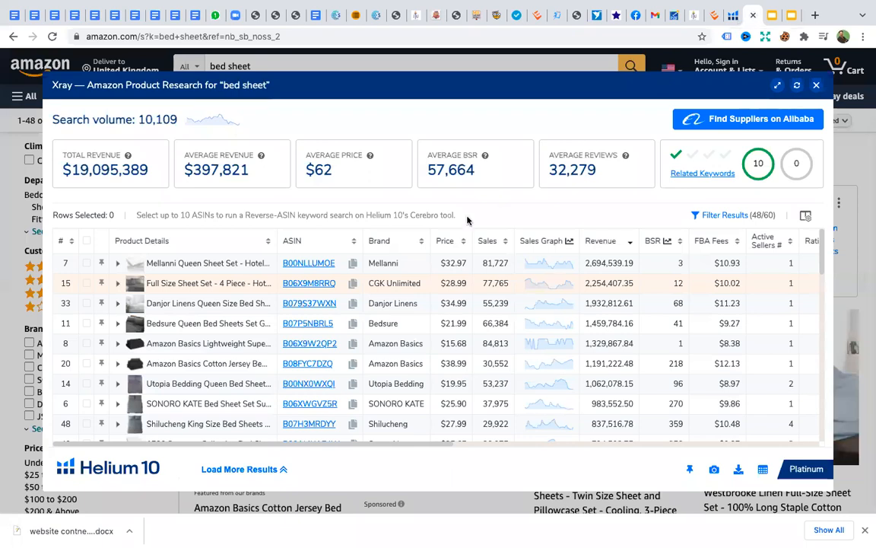
click(352, 303)
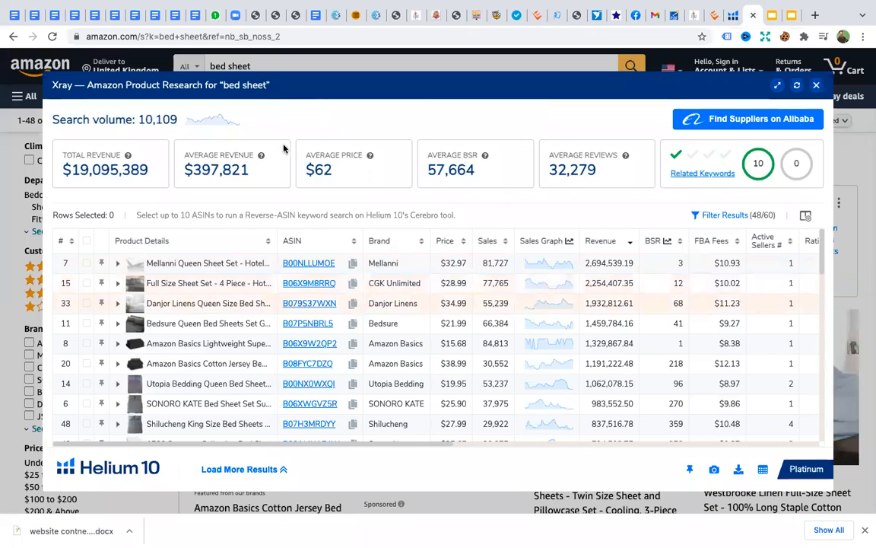
click(733, 16)
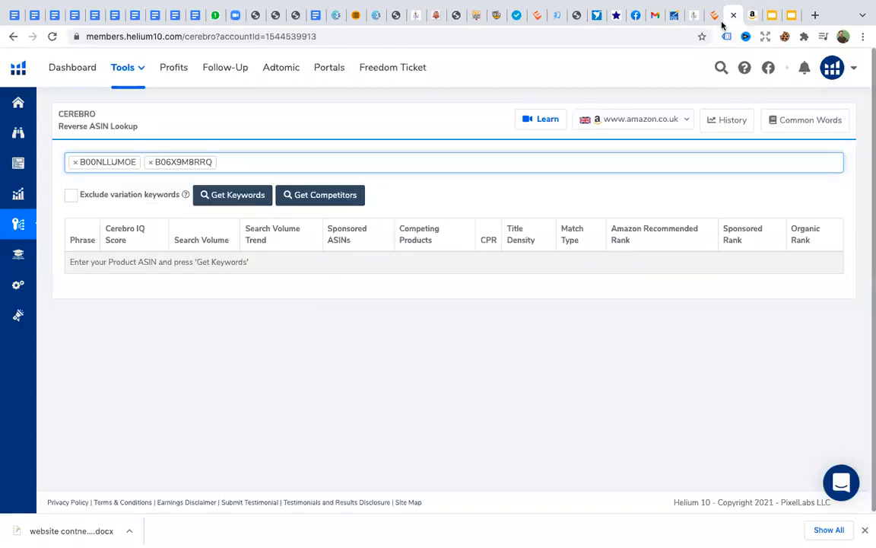
right_click(305, 164)
click(339, 238)
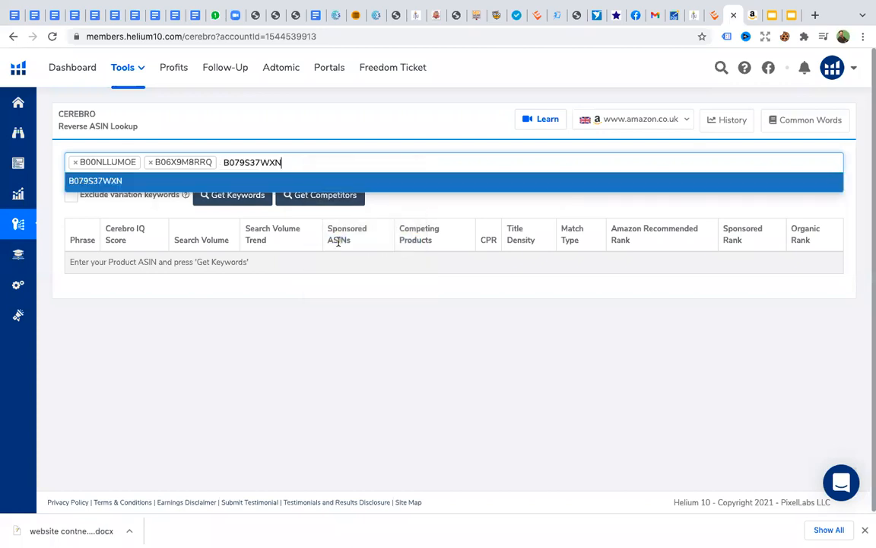
Copy the Bedsure ASIN B07P5NBRL5 from Xray, then add both the pending B079S37WXN and this ASIN to the Cerebro lookup
click(752, 15)
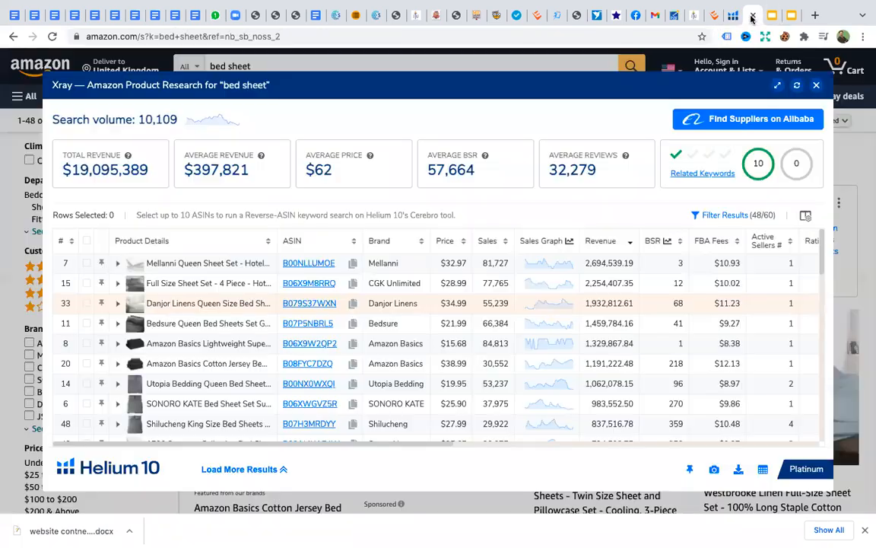
click(353, 325)
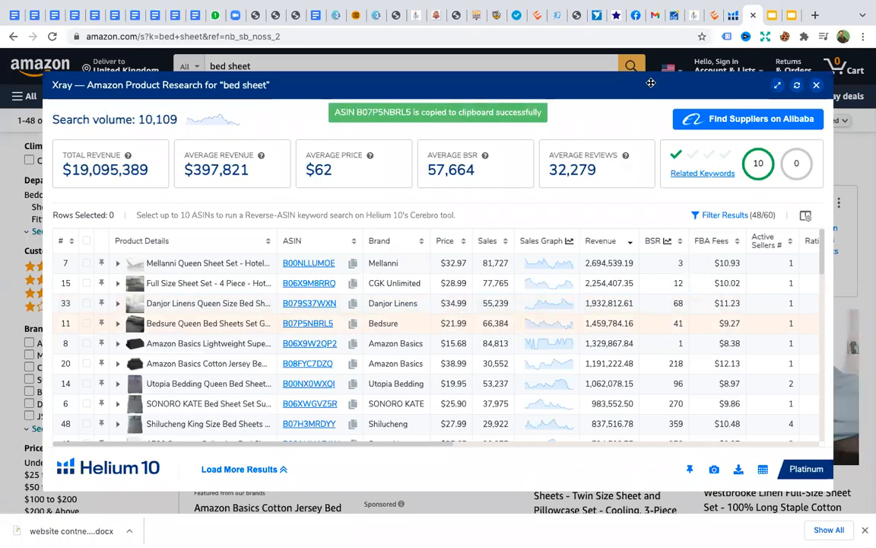
click(732, 15)
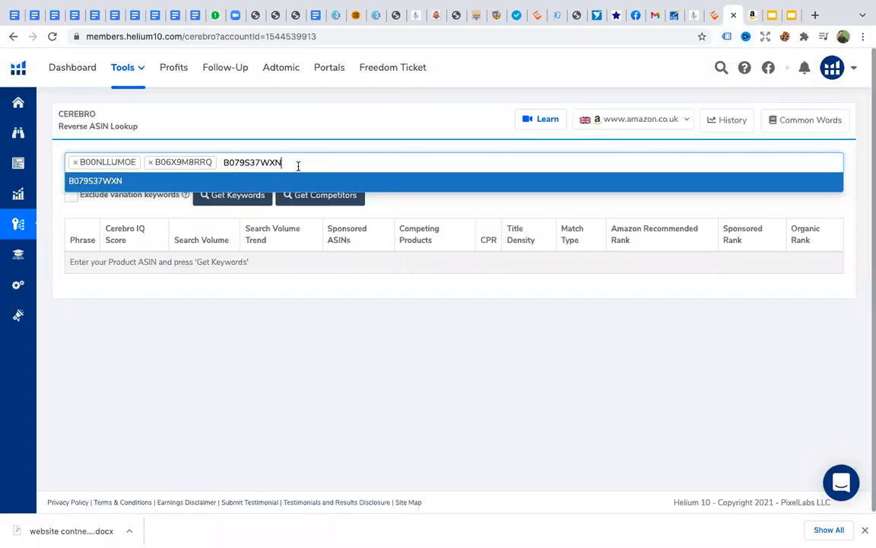
key(Return)
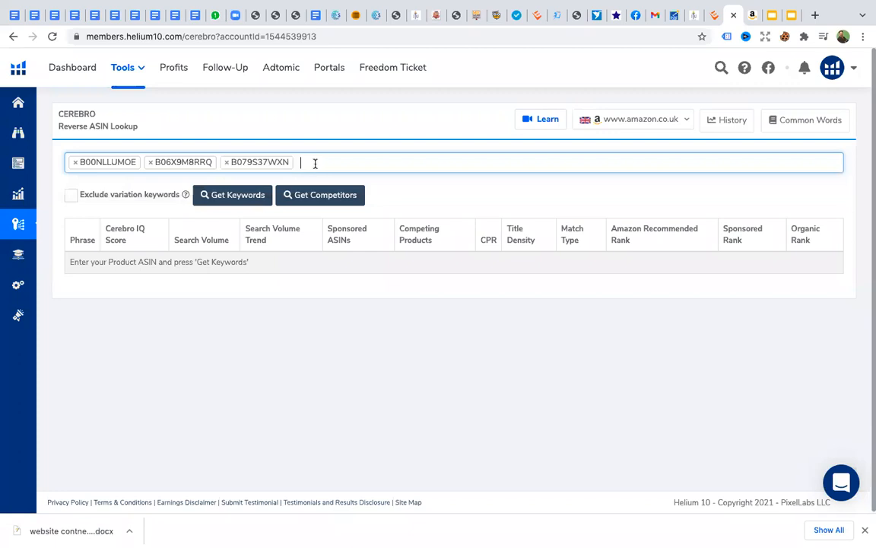
right_click(317, 163)
click(346, 242)
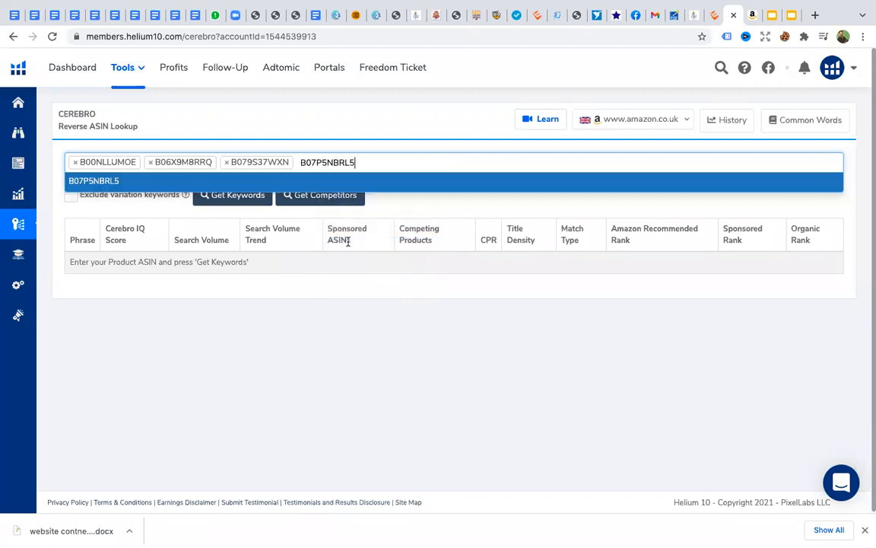
click(86, 181)
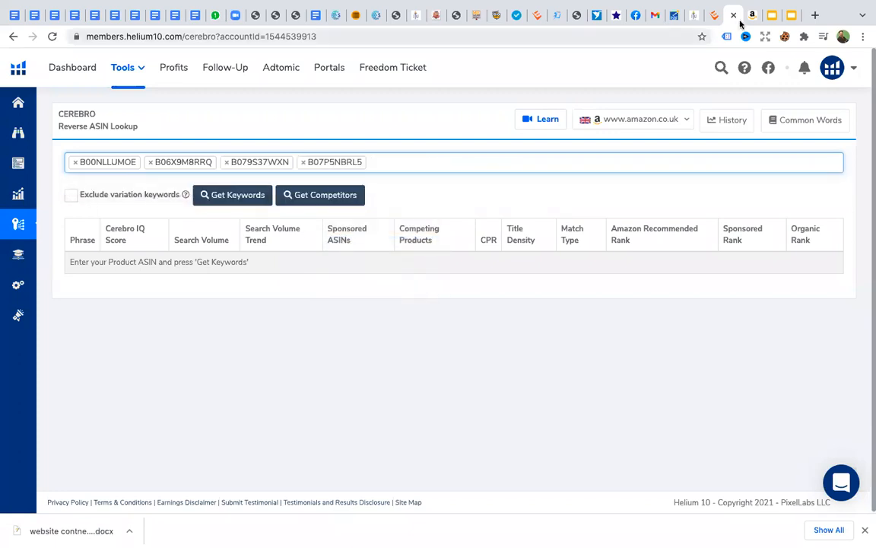
Copy the Amazon Basics Lightweight ASIN B06X9W2QP2 from the Xray table and add it to the Cerebro product lookup
click(753, 17)
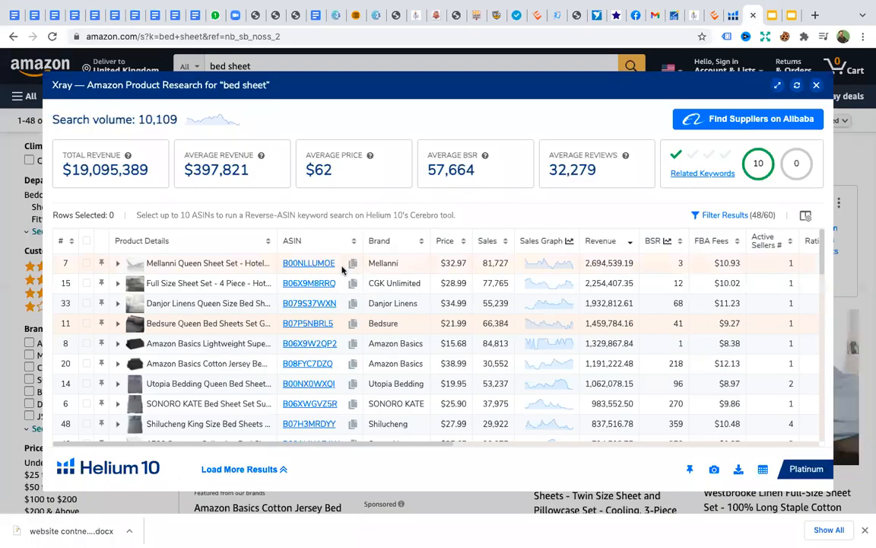
click(353, 344)
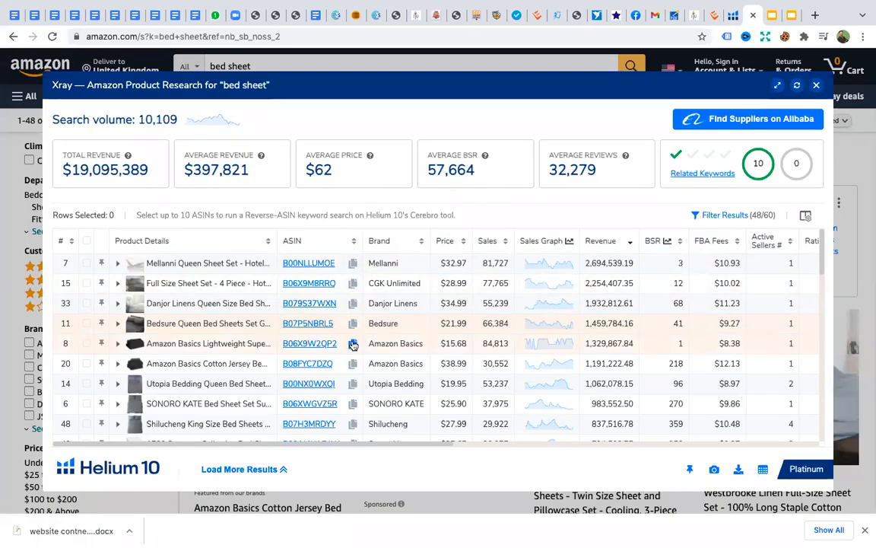
click(353, 345)
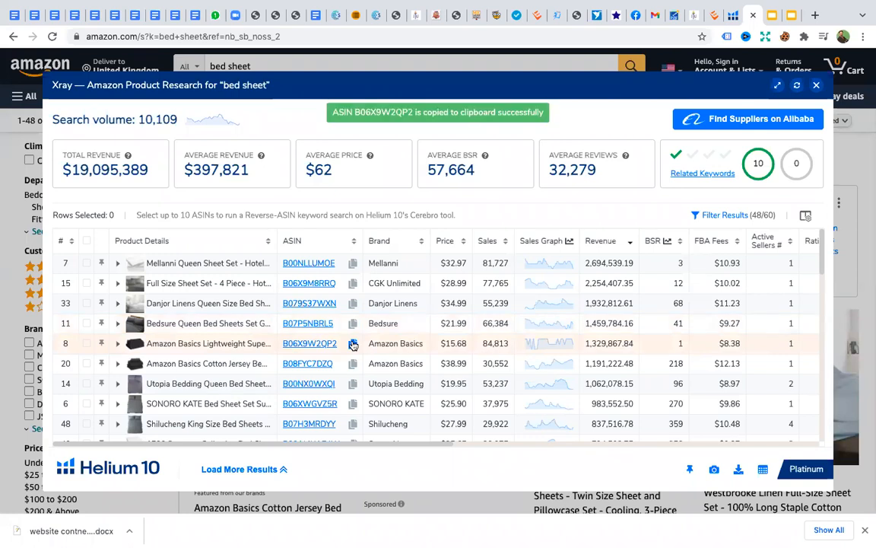
click(714, 15)
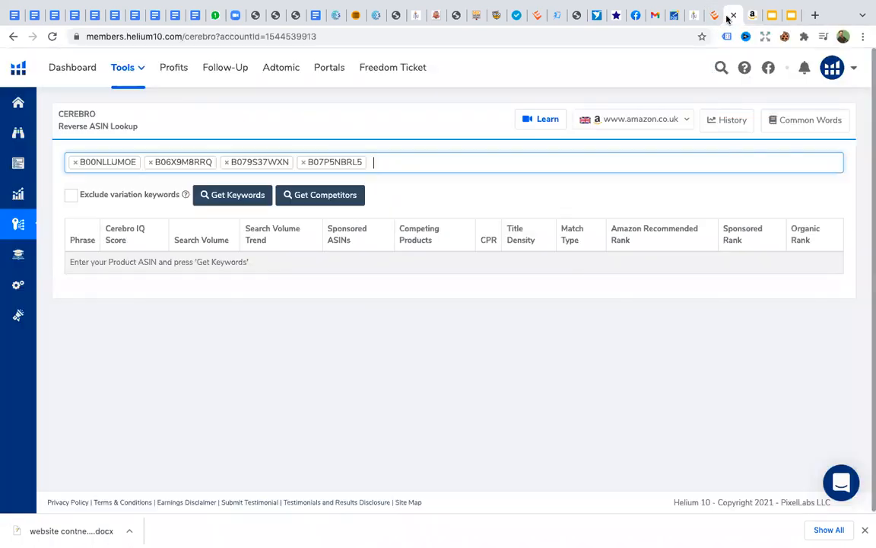
right_click(389, 163)
click(421, 241)
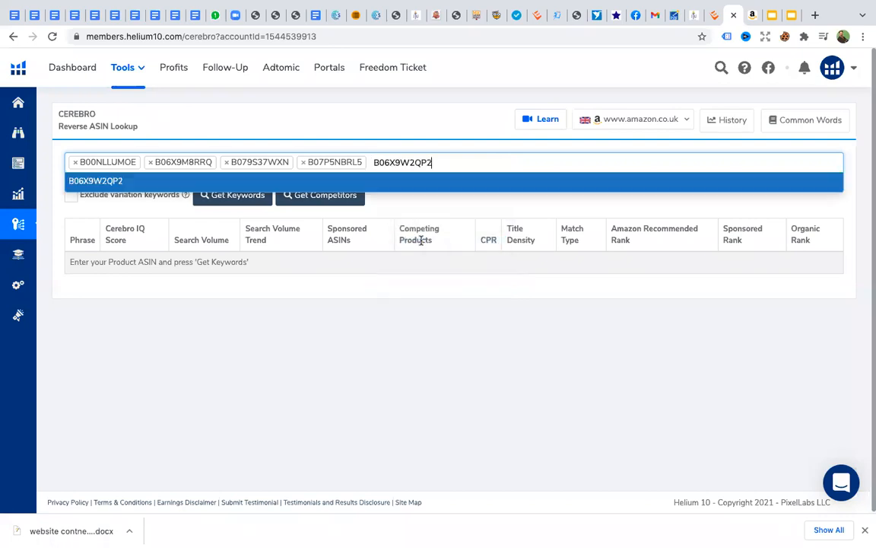
click(107, 182)
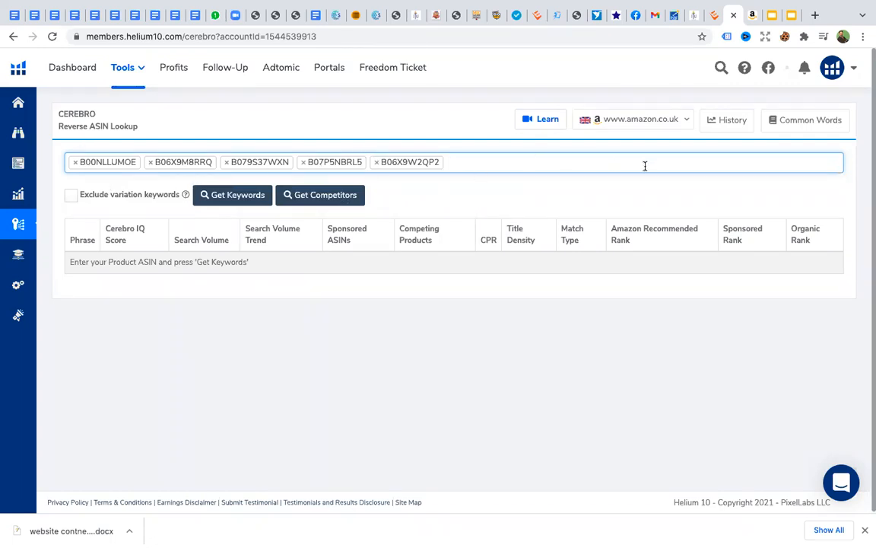
Get the keywords for the five entered ASINs and look over the summary cards, filters and keyword table
click(221, 197)
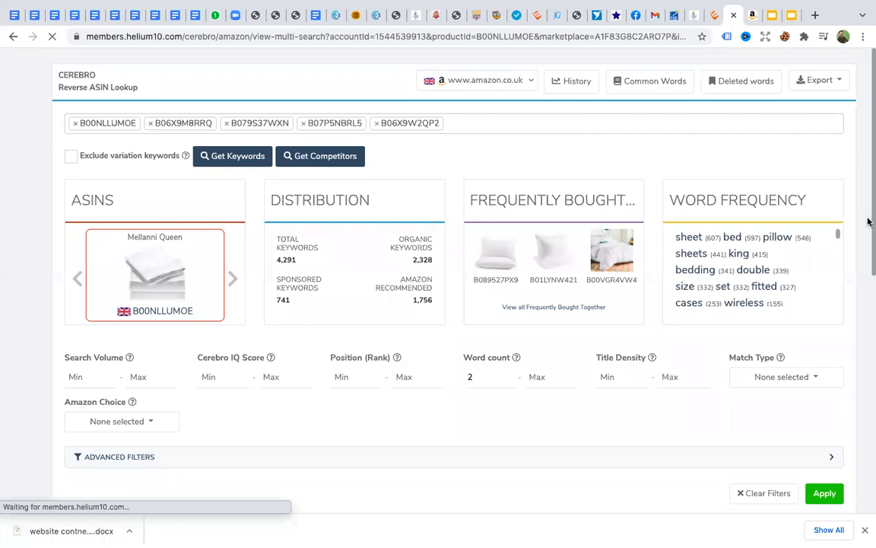
drag(867, 248, 870, 394)
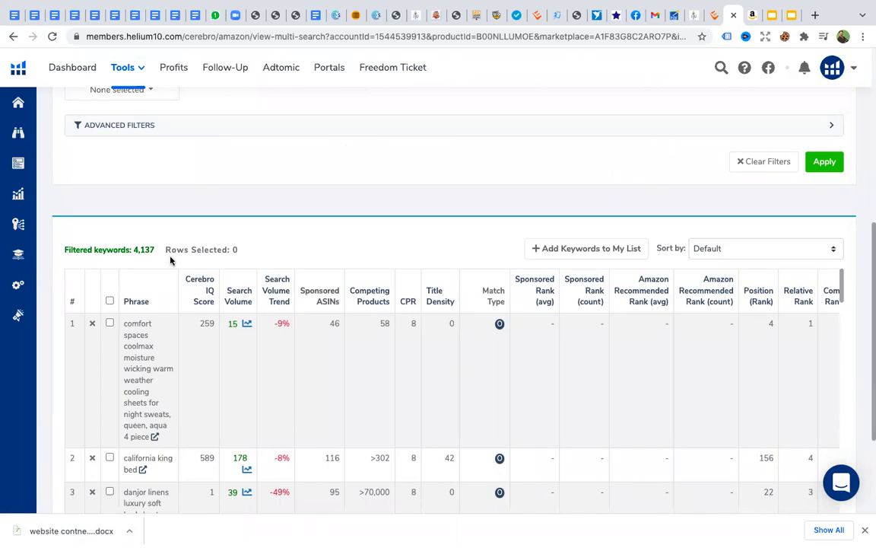
drag(868, 256, 833, 55)
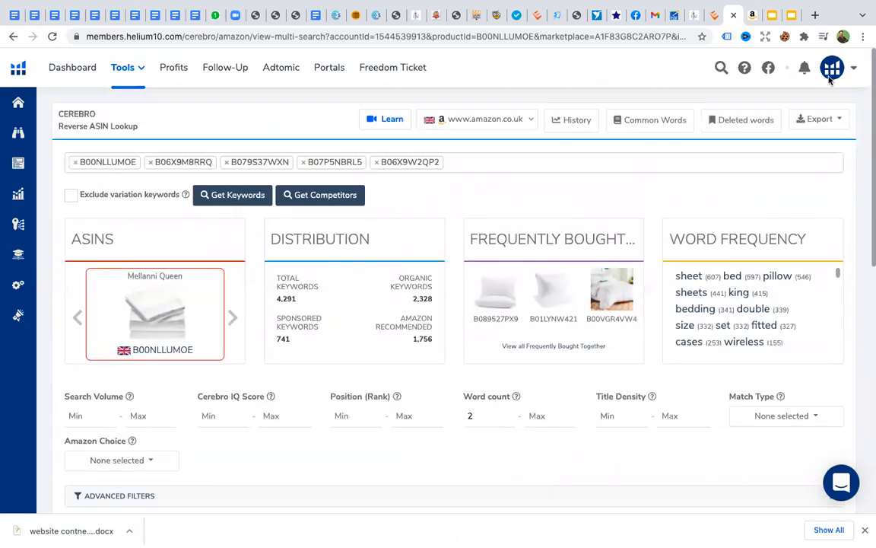
scroll(833, 115, down, 4)
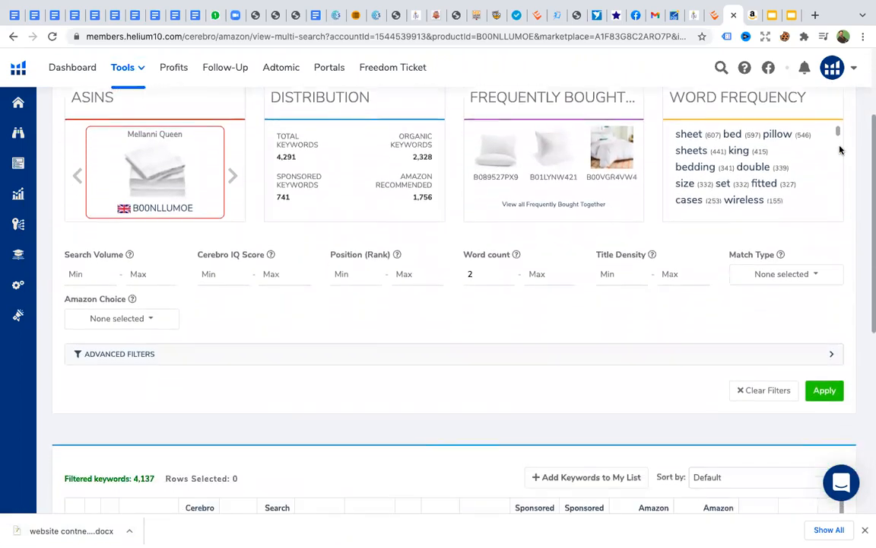
scroll(836, 144, up, 2)
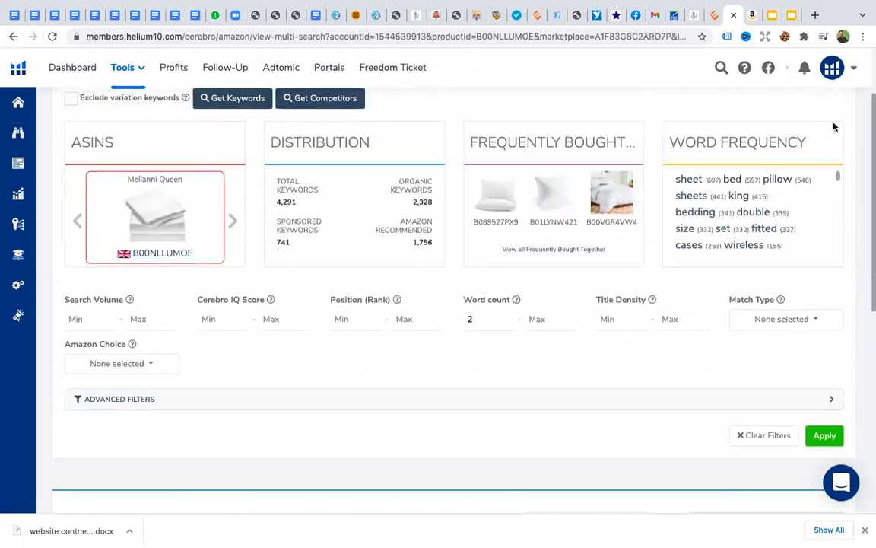
scroll(836, 134, down, 1)
scroll(837, 134, up, 1)
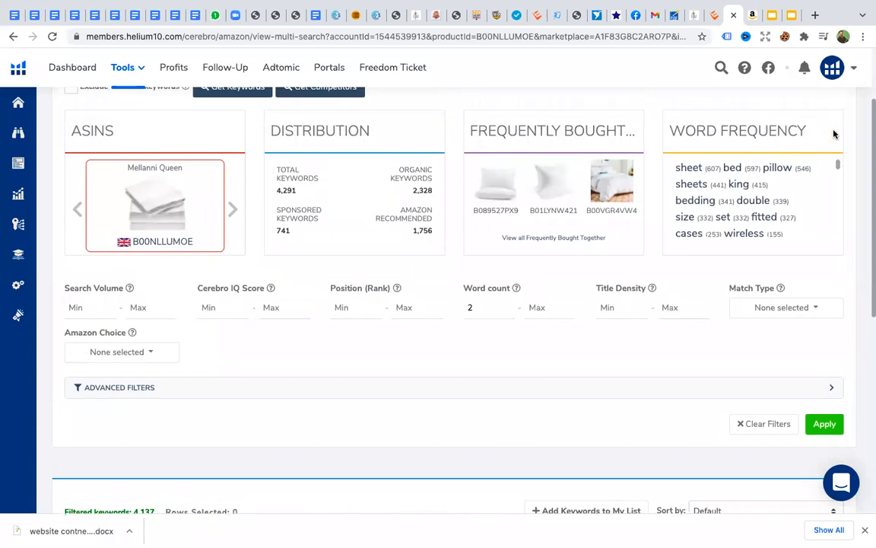
scroll(843, 168, down, 3)
scroll(845, 176, down, 5)
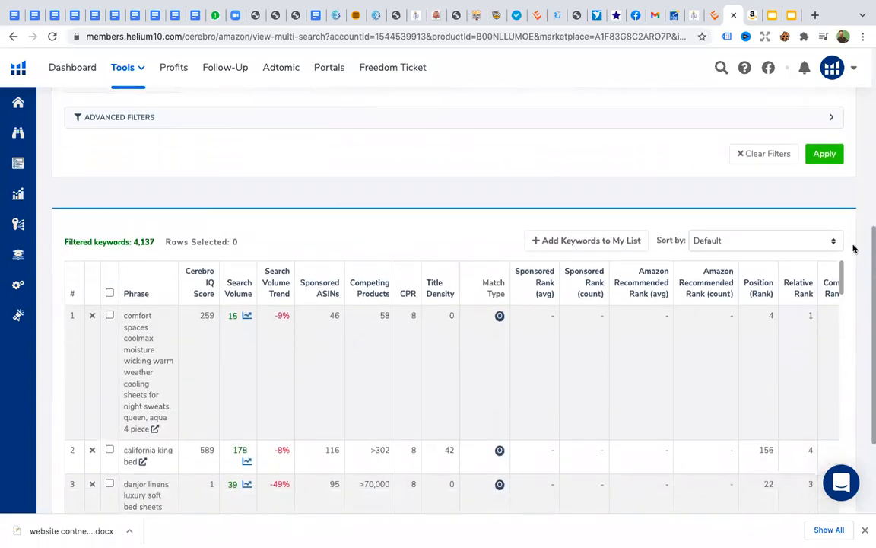
scroll(845, 228, up, 6)
scroll(837, 143, up, 4)
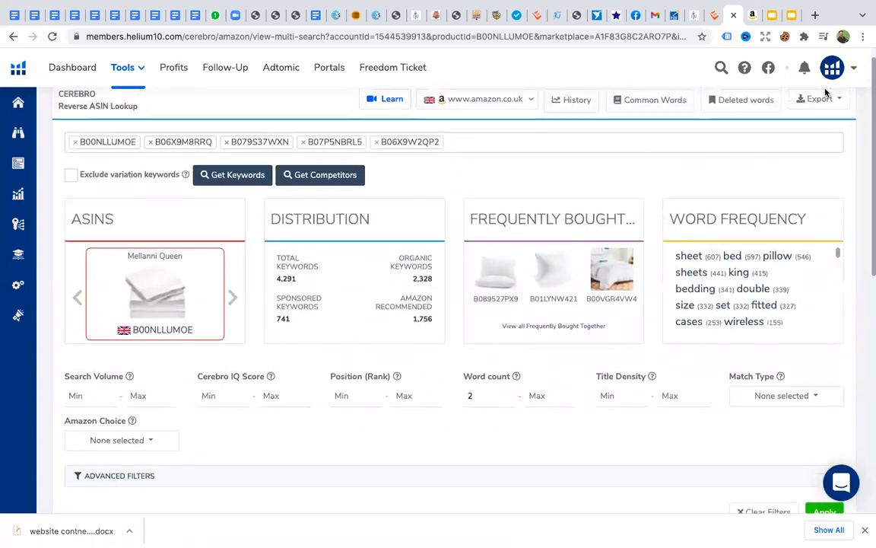
Filter the keyword results by the Organic match type and apply the filter
scroll(826, 106, down, 4)
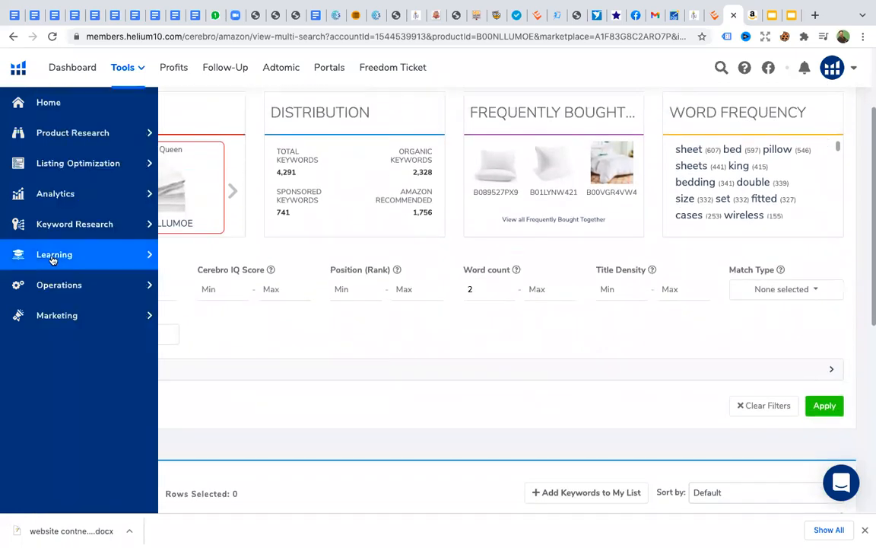
click(785, 291)
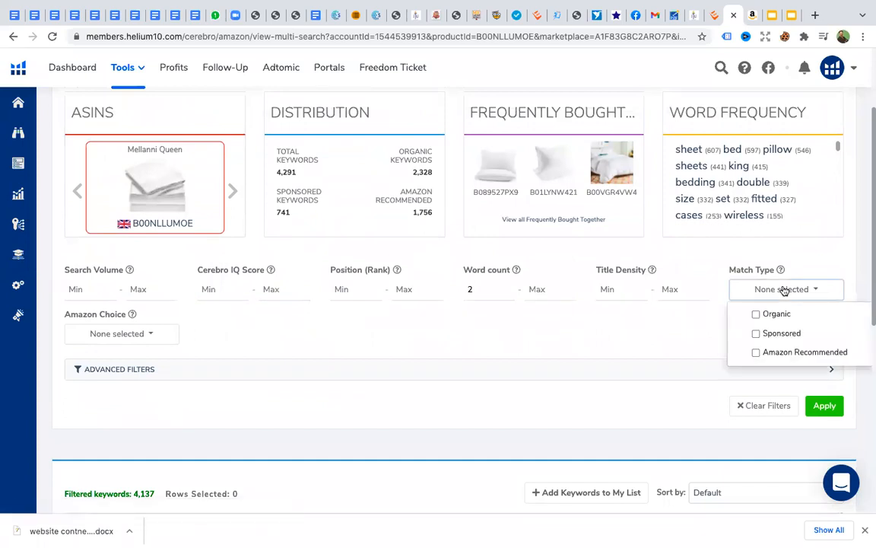
click(757, 315)
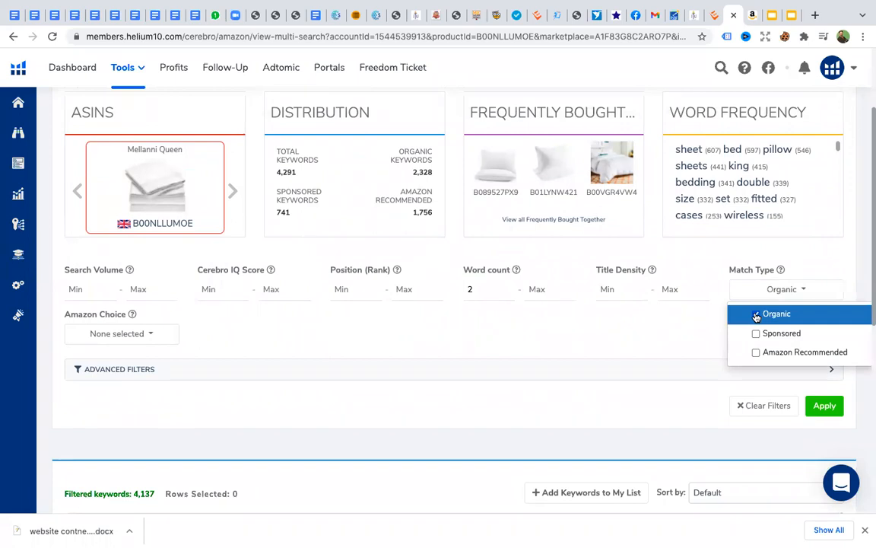
click(699, 337)
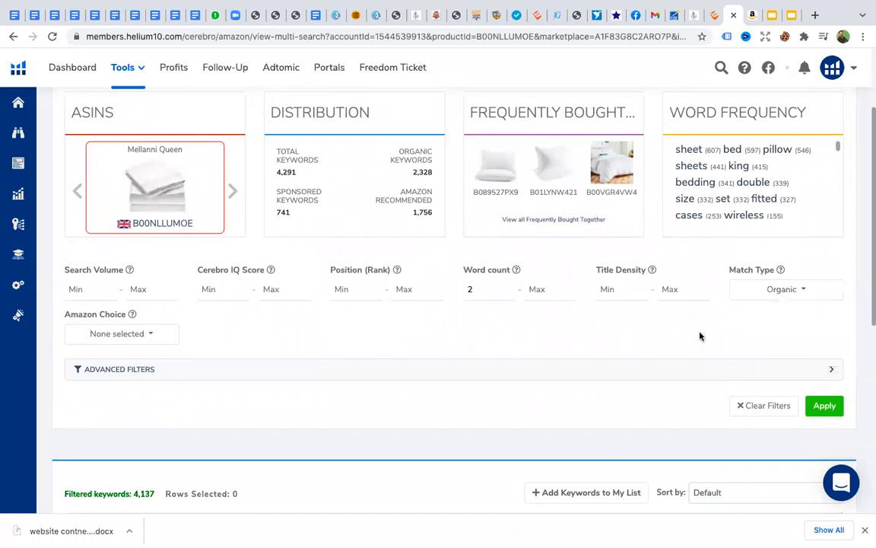
click(827, 409)
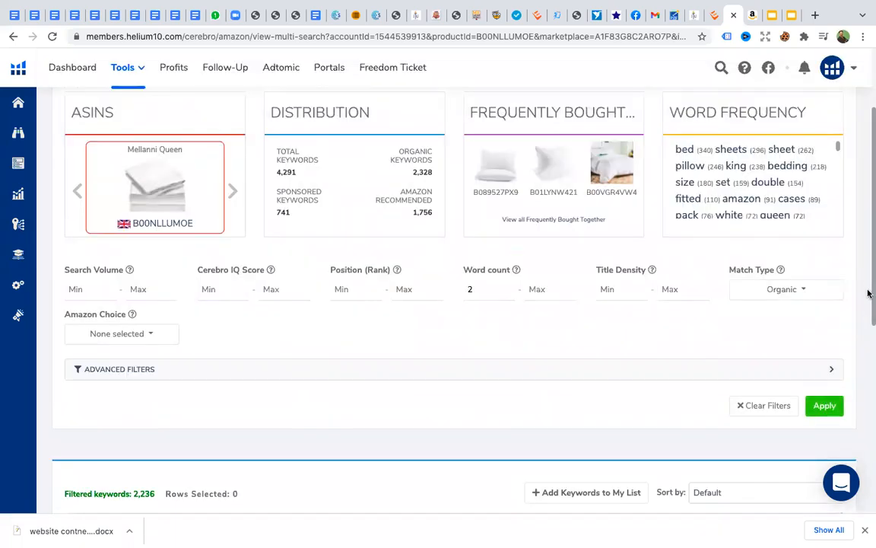
Set the minimum search volume to 1500 and apply the keyword filters
scroll(868, 295, down, 2)
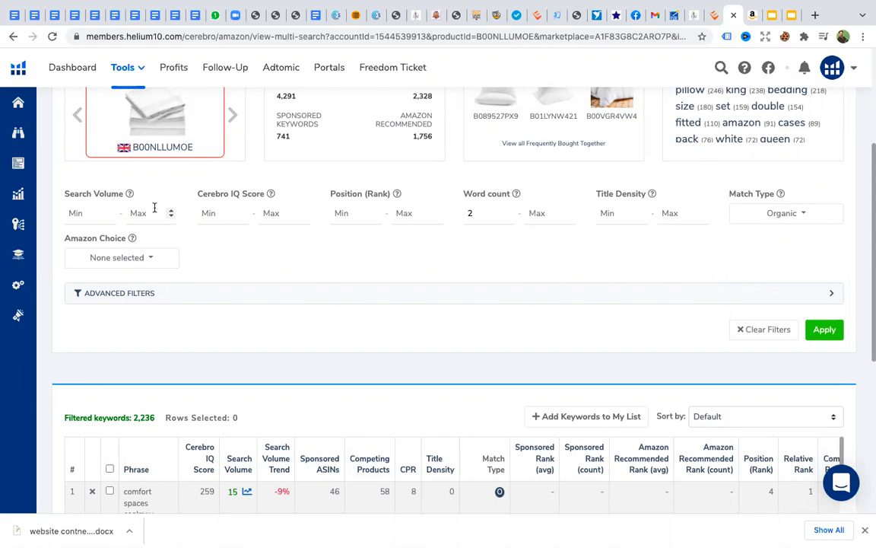
click(80, 216)
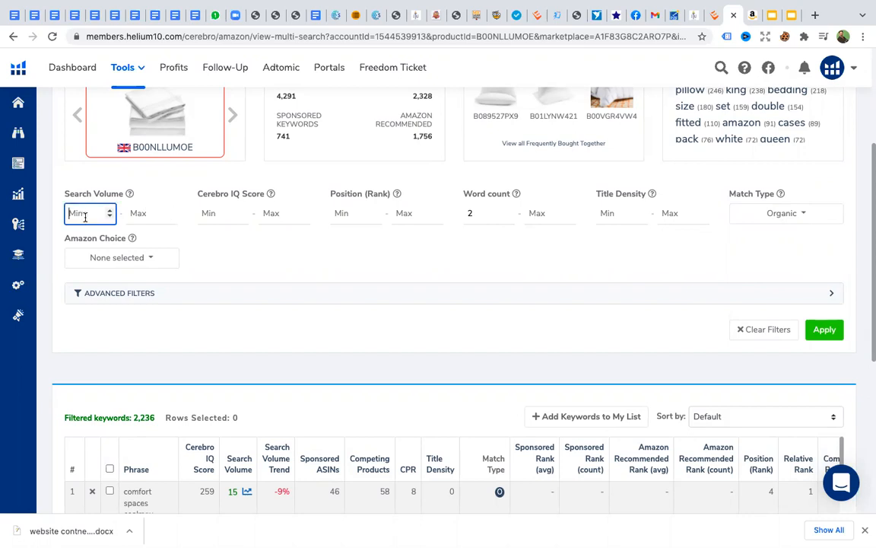
text(1500)
click(209, 245)
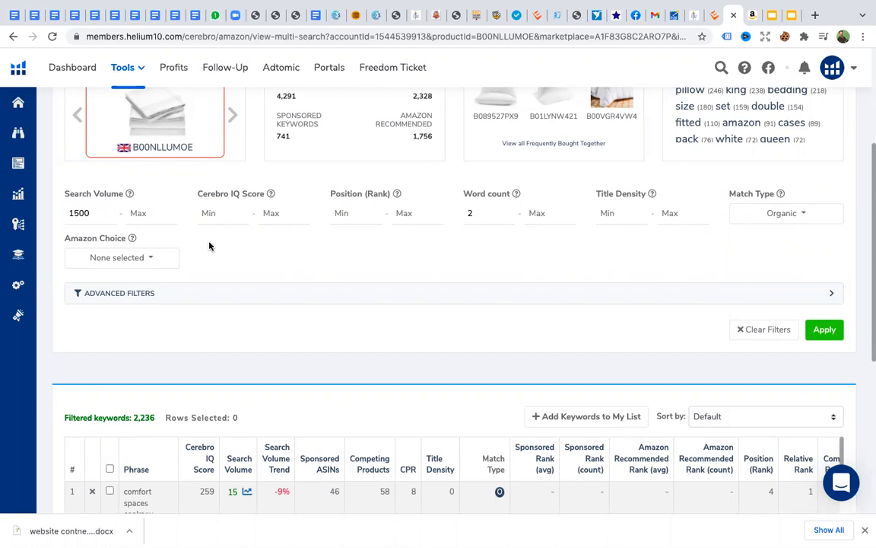
click(822, 333)
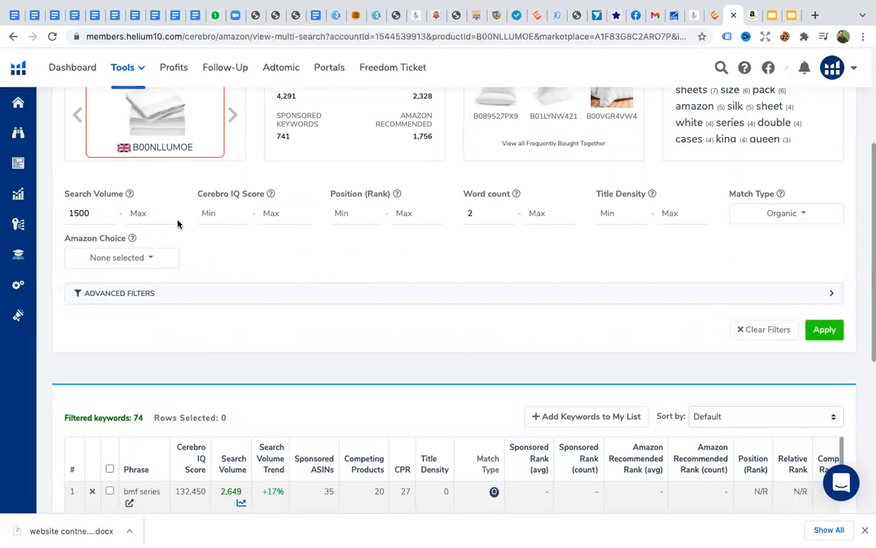
Expand the advanced filters, set the minimum Ranking Competitors to 3 and apply the filters
click(118, 293)
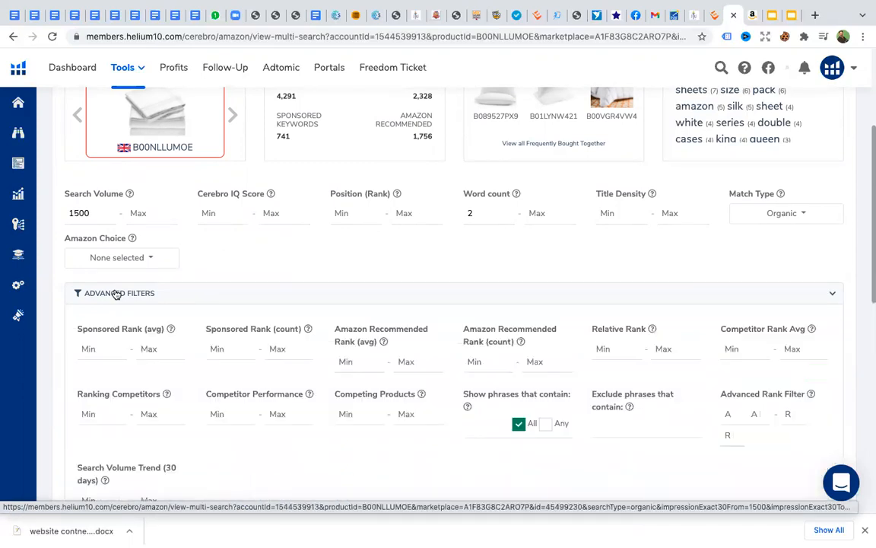
click(98, 412)
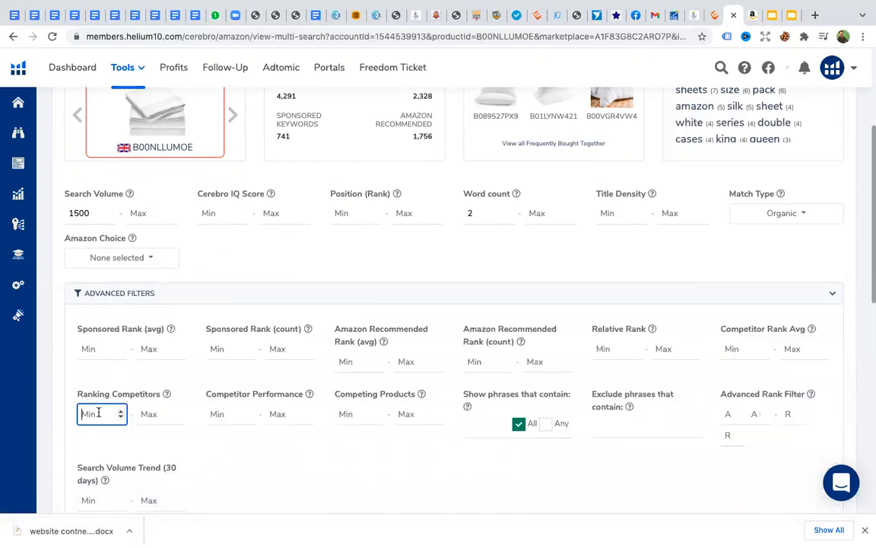
text(3)
click(207, 438)
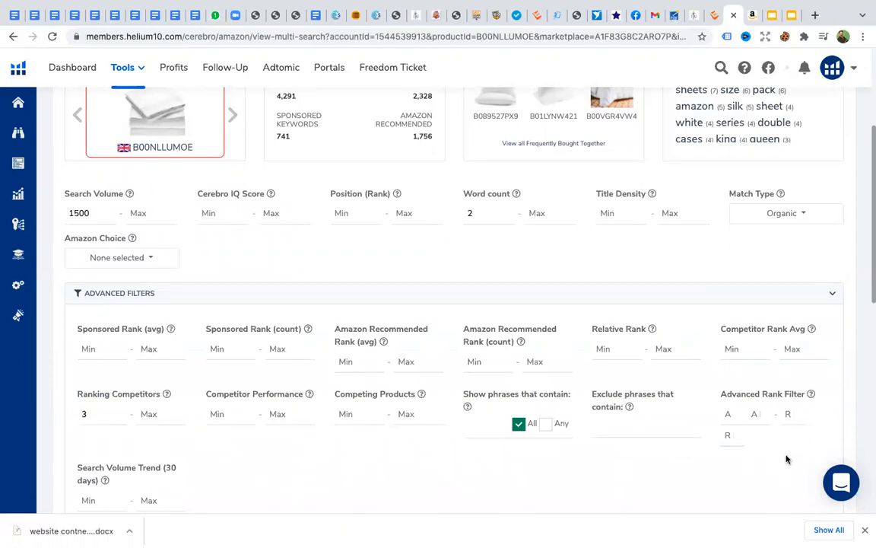
drag(869, 296, 869, 353)
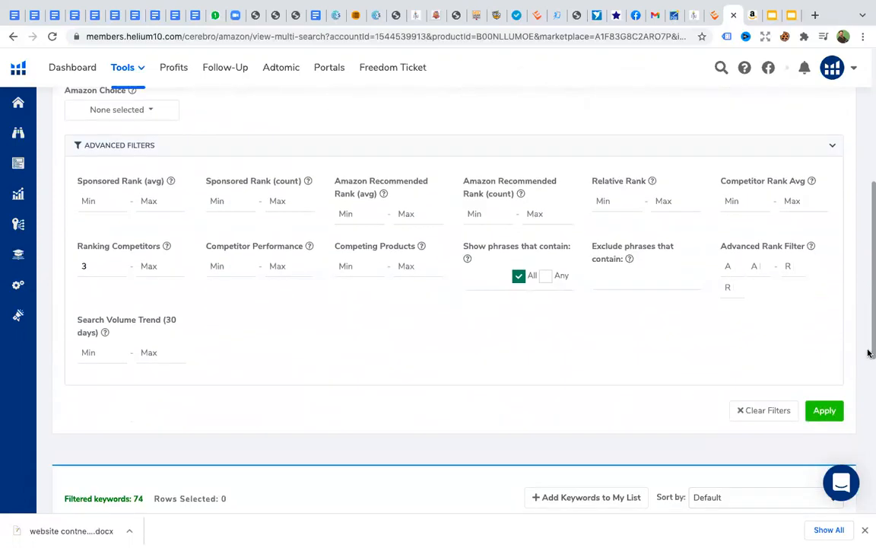
click(823, 411)
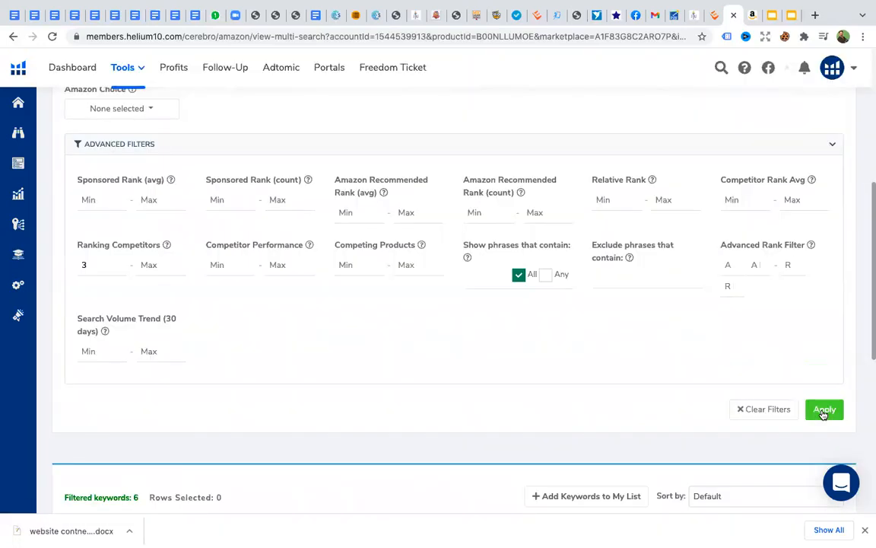
Remove the irrelevant phrase "cali packs" from the filtered keyword table and review the remaining phrases
drag(868, 303, 868, 404)
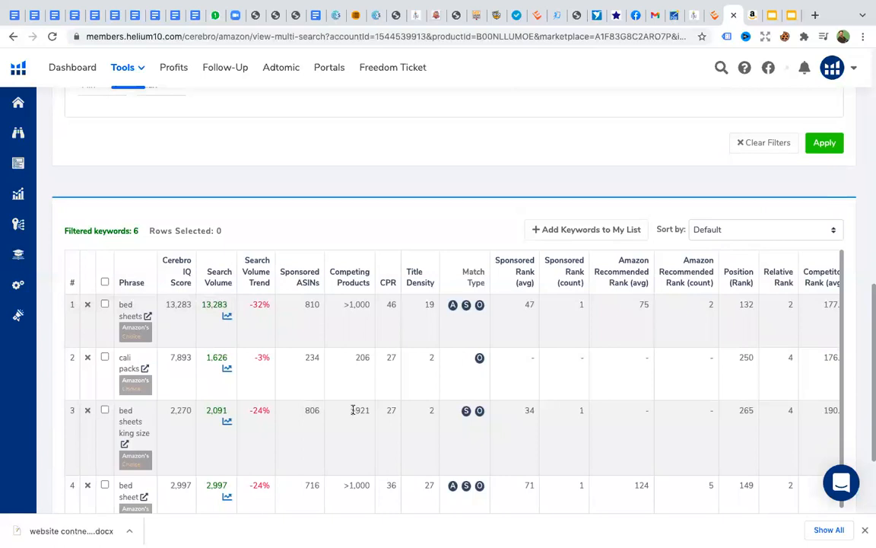
click(87, 358)
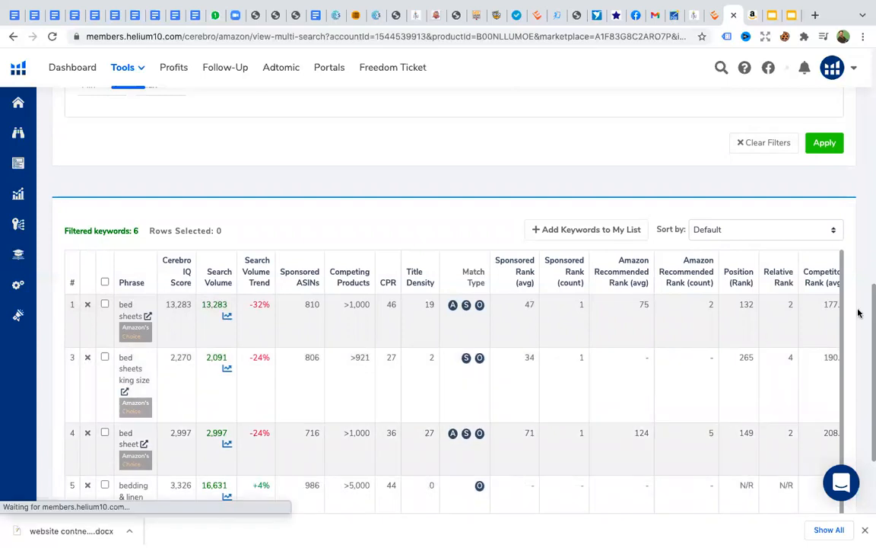
drag(868, 312, 870, 342)
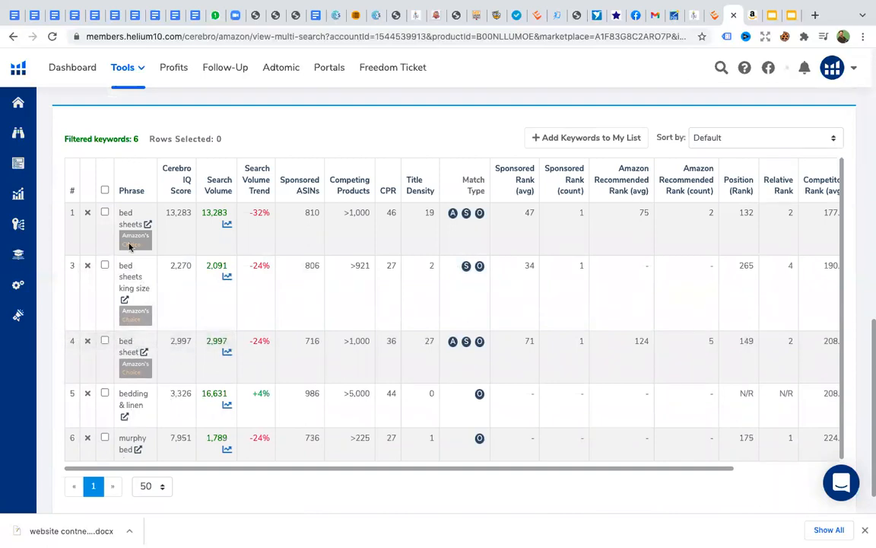
mouse_move(138, 367)
Change the minimum search volume to 1000 and reapply the keyword filters
drag(869, 329, 850, 229)
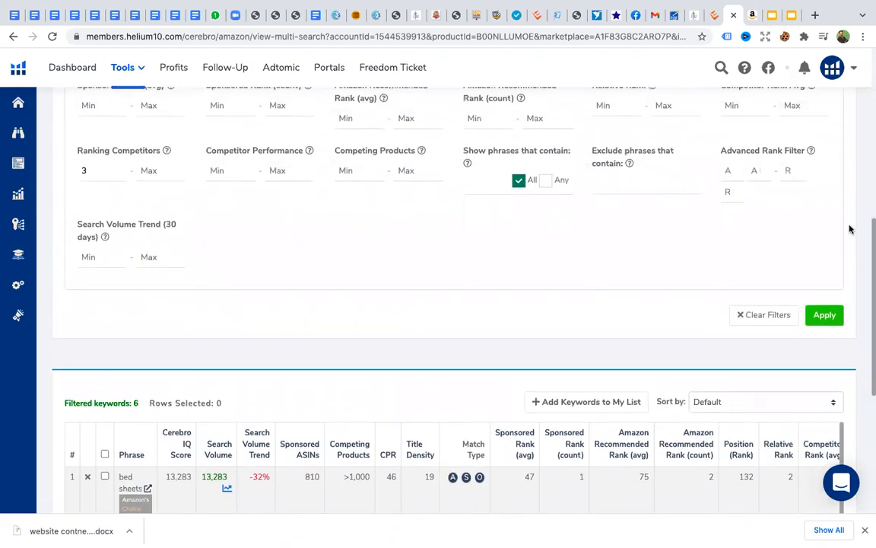
scroll(850, 229, up, 3)
scroll(838, 175, up, 4)
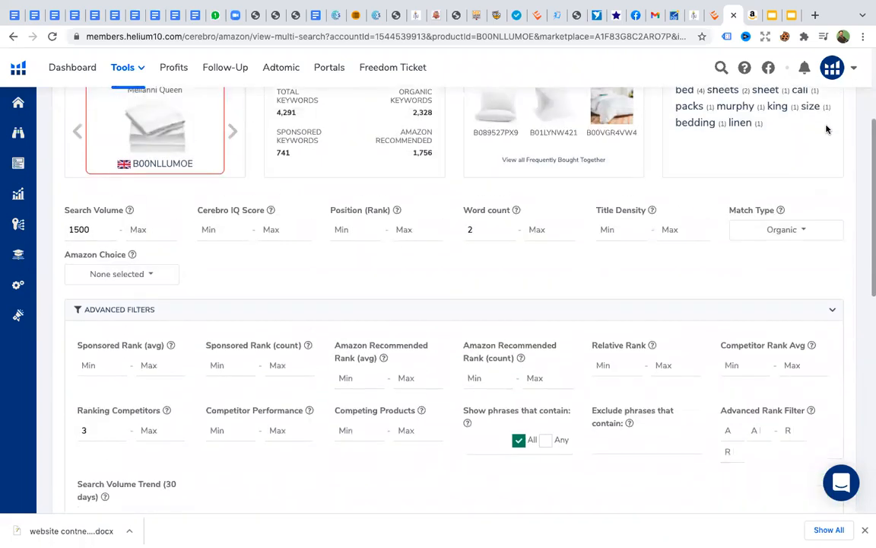
mouse_move(18, 254)
drag(91, 232, 60, 231)
text(1)
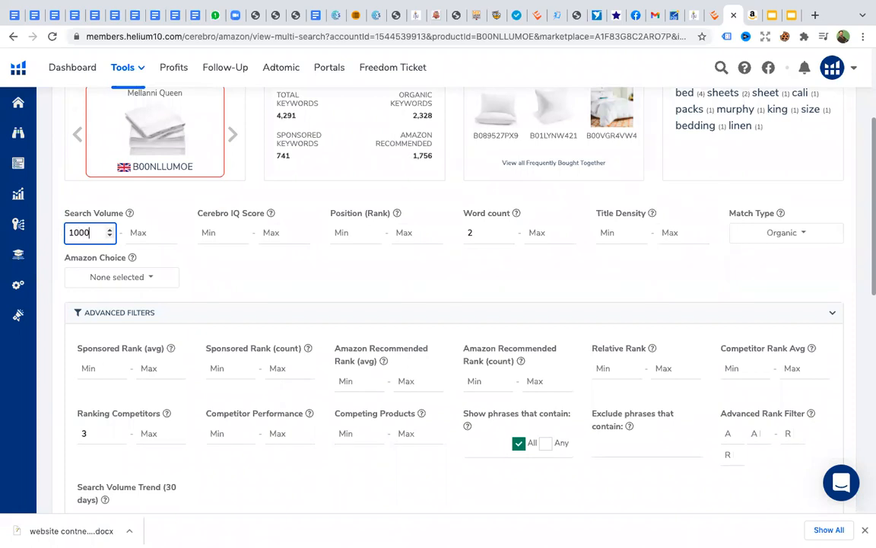
click(579, 211)
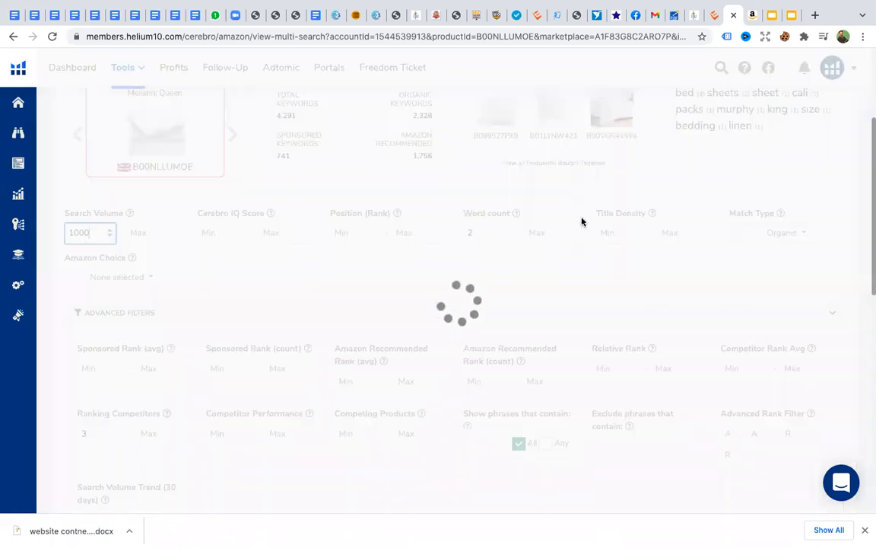
Review the advanced filters and filtered keyword table, and copy the filtered keywords to the clipboard
drag(868, 230, 849, 269)
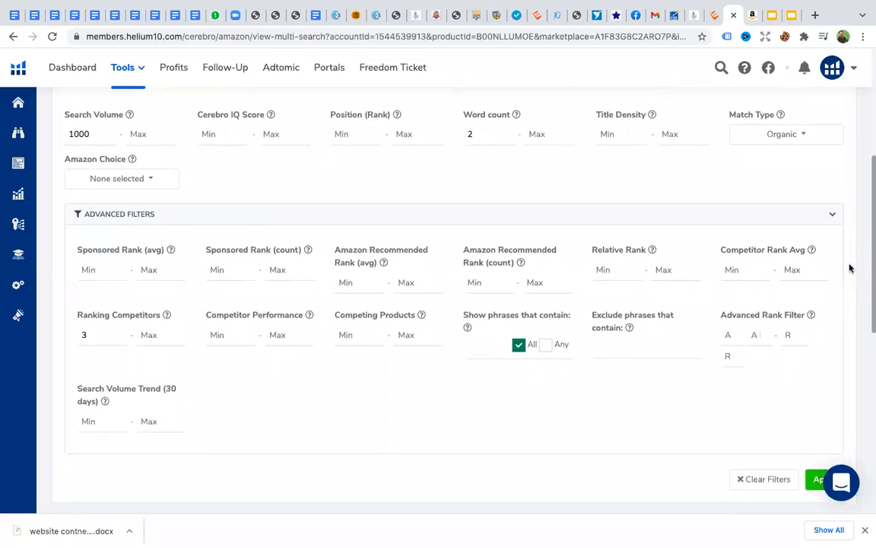
click(735, 271)
click(793, 270)
drag(868, 273, 868, 473)
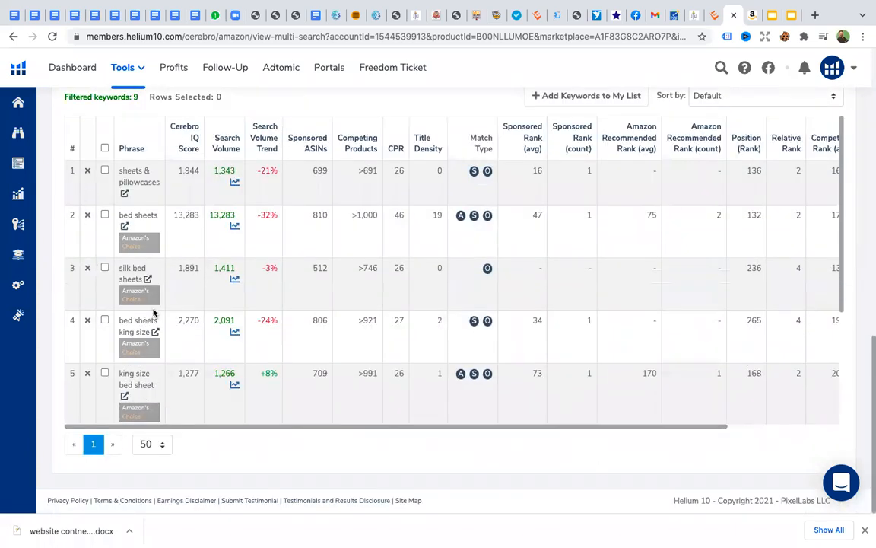
drag(868, 351, 822, 50)
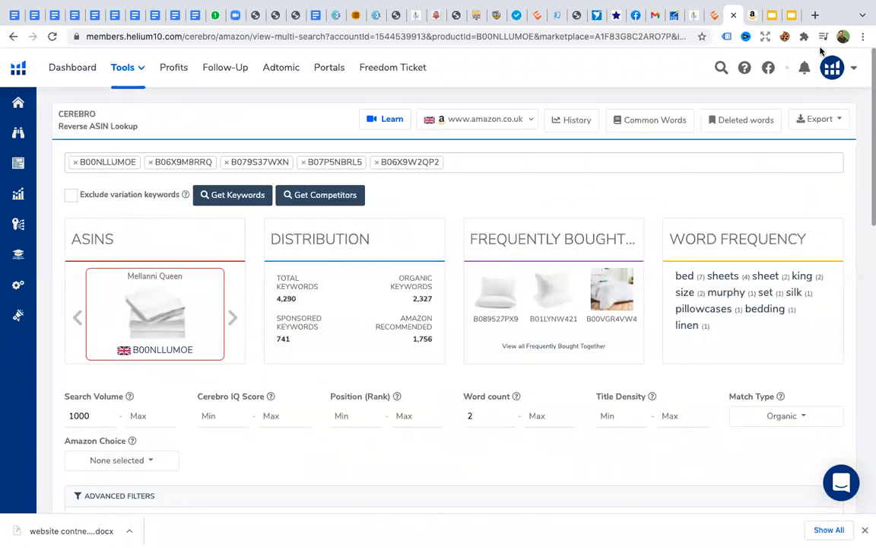
click(822, 118)
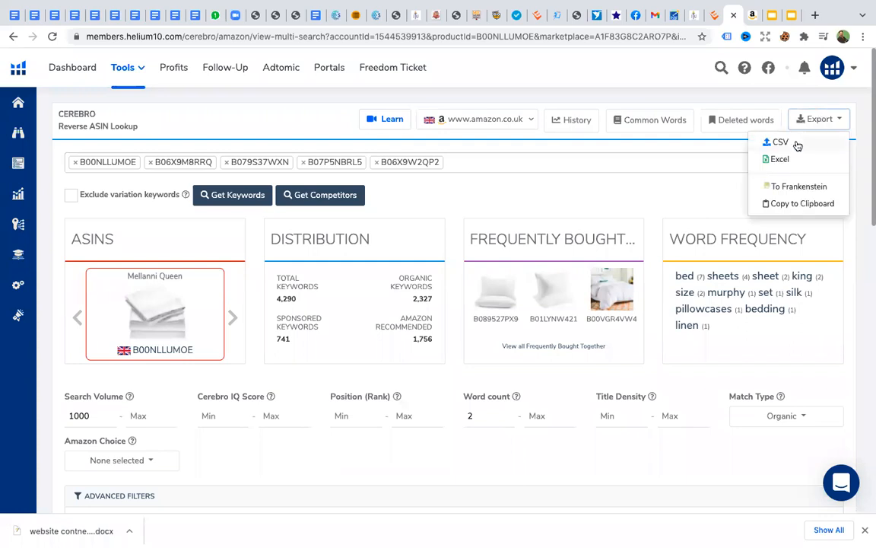
click(797, 204)
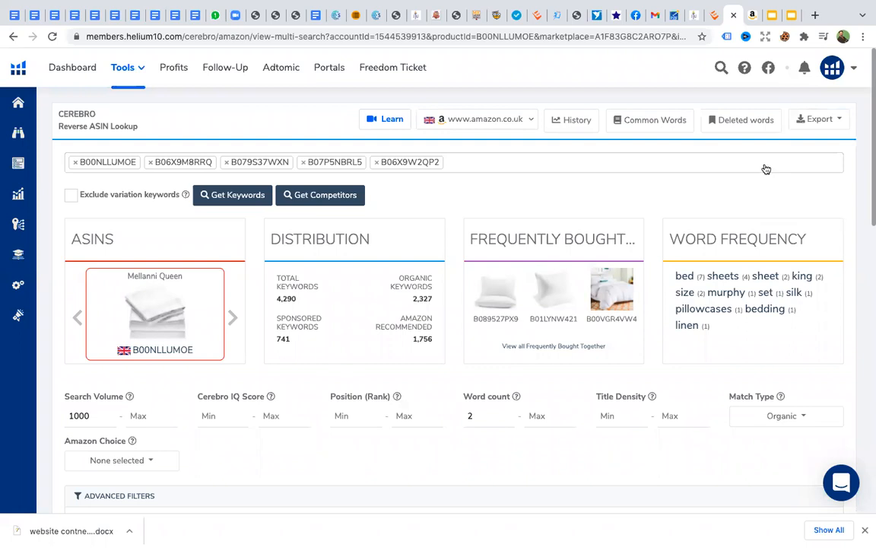
Open the Scribbles listing optimizer and paste the copied bed sheet keywords into its phrases list
mouse_move(18, 164)
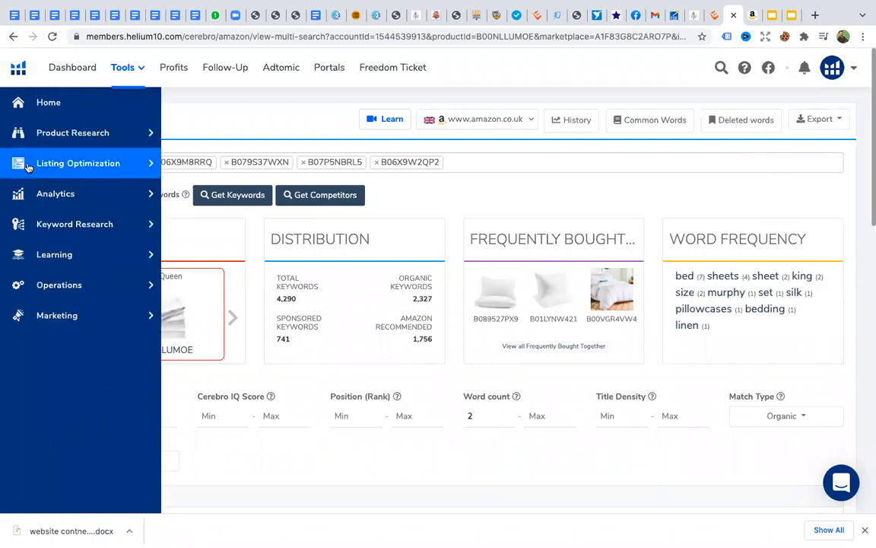
click(28, 165)
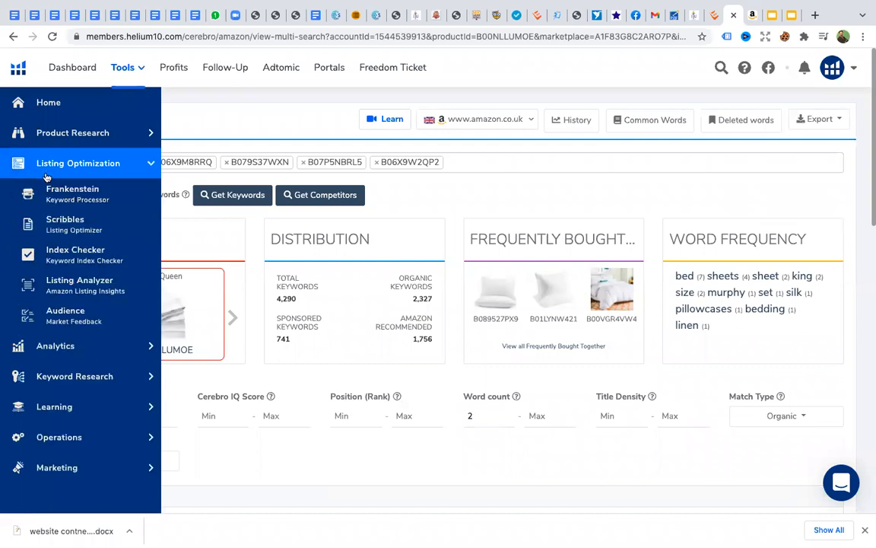
click(60, 223)
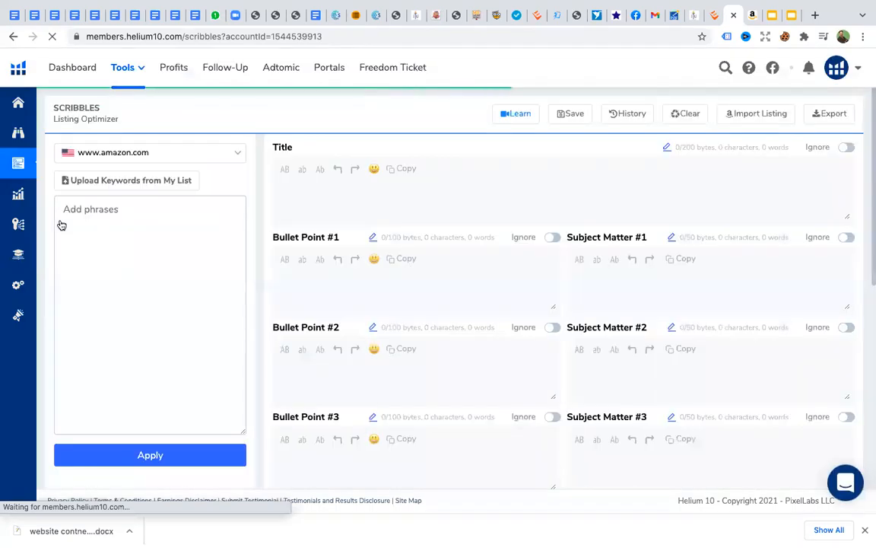
click(64, 212)
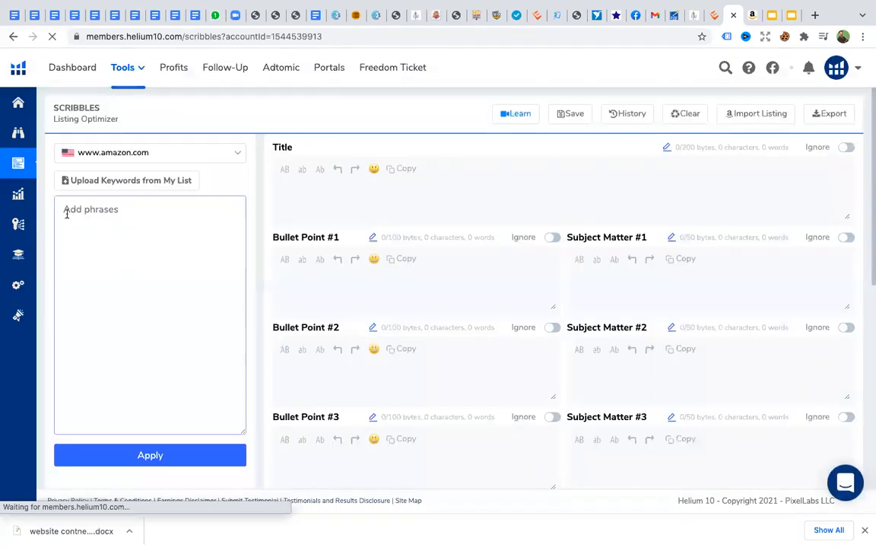
right_click(66, 212)
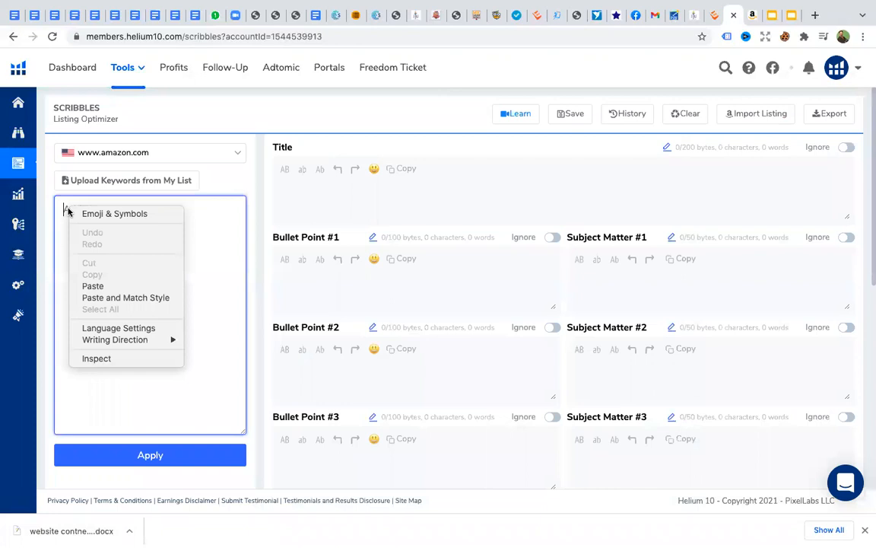
click(93, 285)
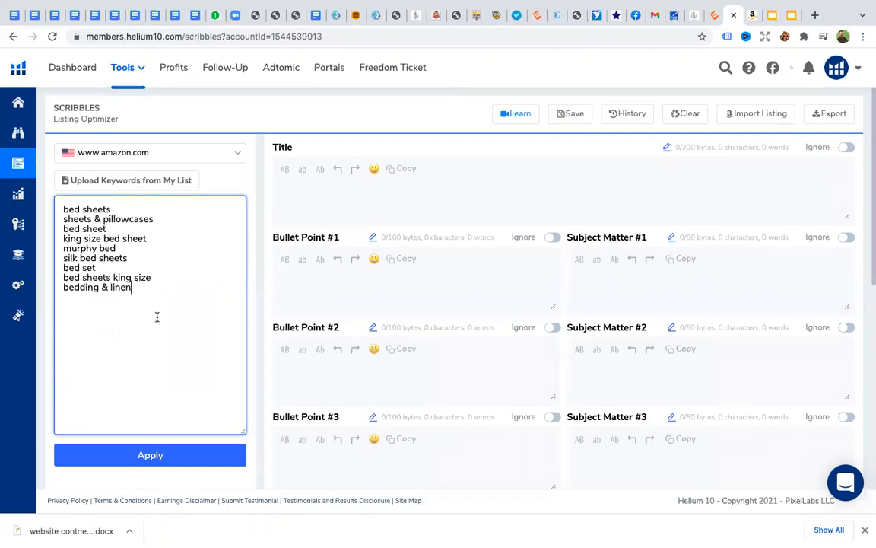
Copy the ASIN B08FYC7DZQ from the Xray results on the Amazon page and return to Helium 10
click(752, 16)
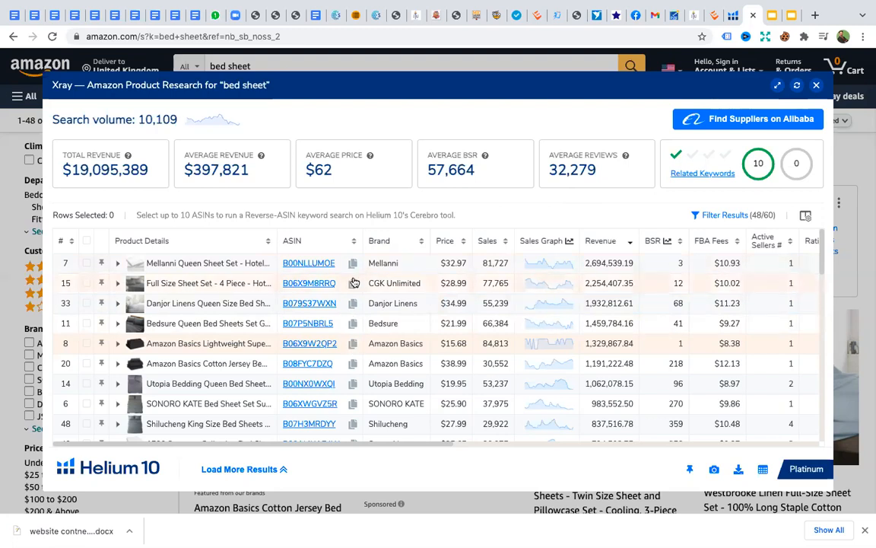
click(353, 366)
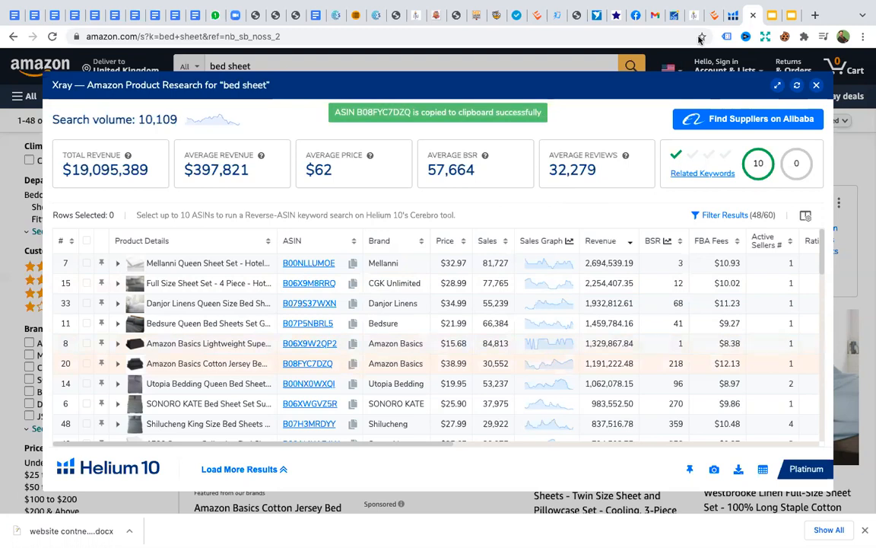
click(732, 16)
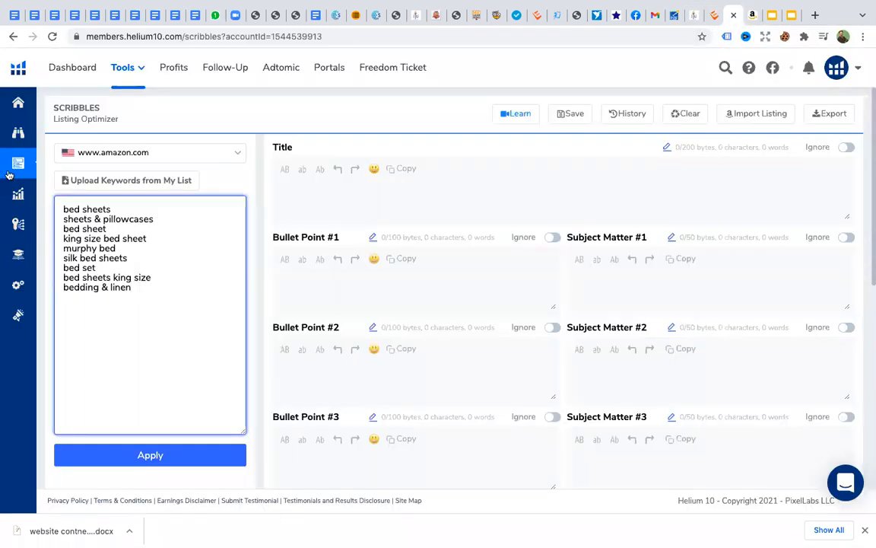
Open the Cerebro reverse ASIN lookup from the keyword research tools
mouse_move(23, 174)
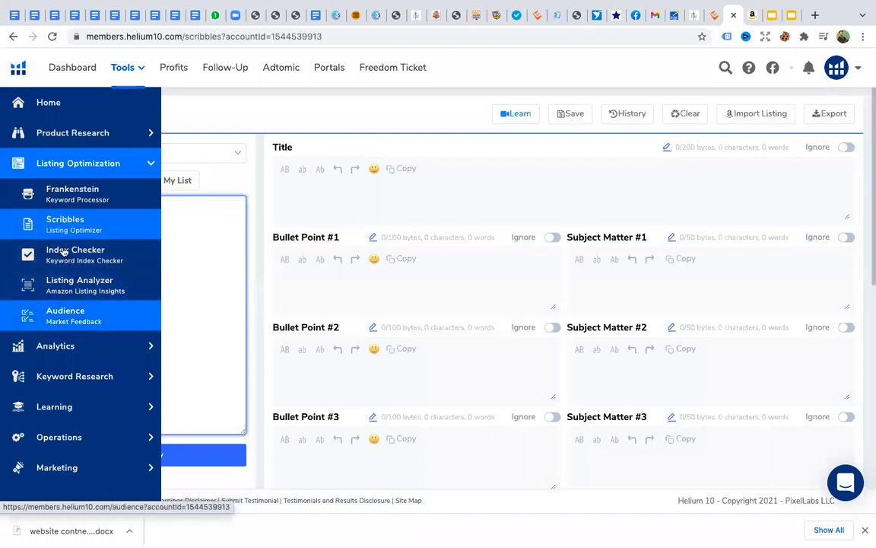
click(69, 375)
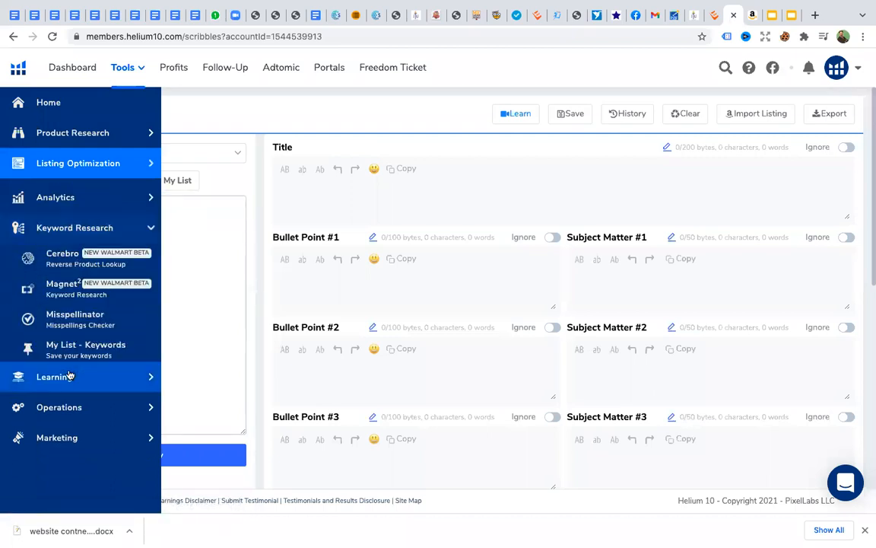
click(65, 252)
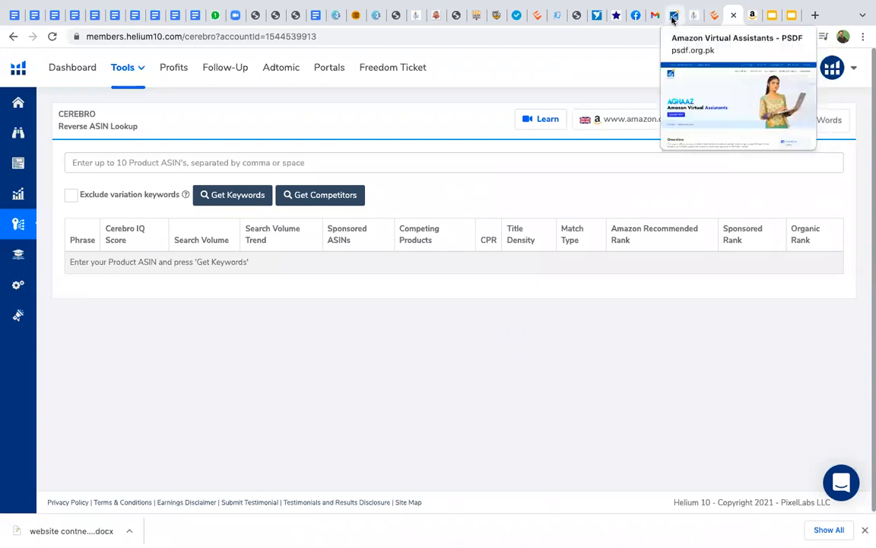
click(82, 163)
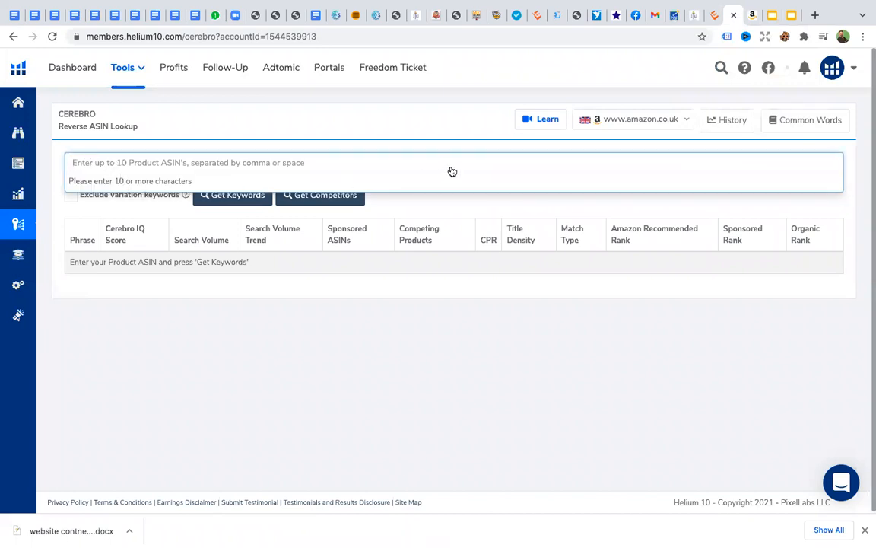
click(481, 357)
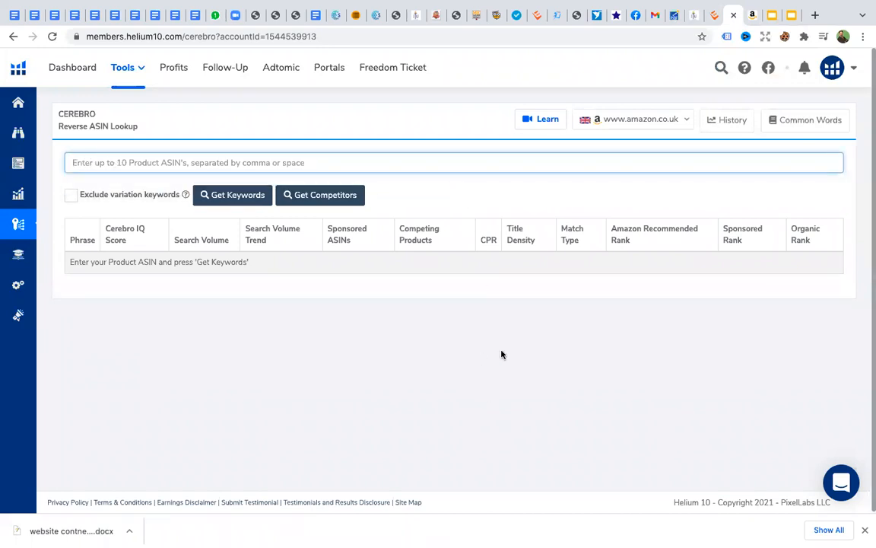
Copy the Mellanni sheet set's ASIN B00NLLUMOE from Xray on the Amazon page and add it to the Cerebro lookup
click(753, 16)
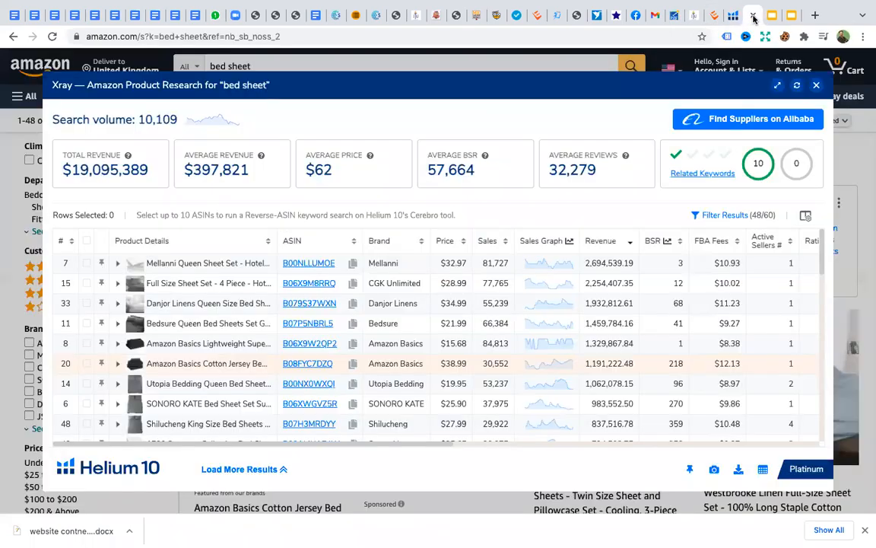
click(353, 264)
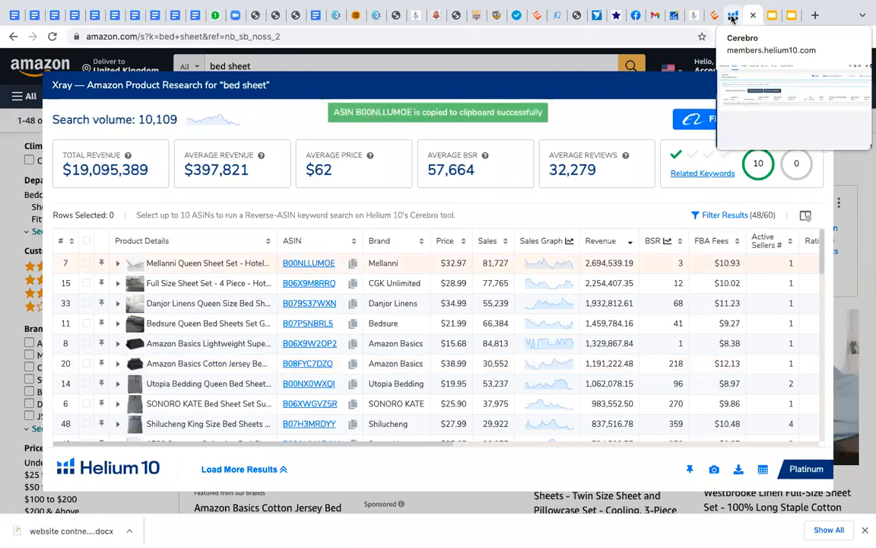
click(733, 16)
right_click(94, 162)
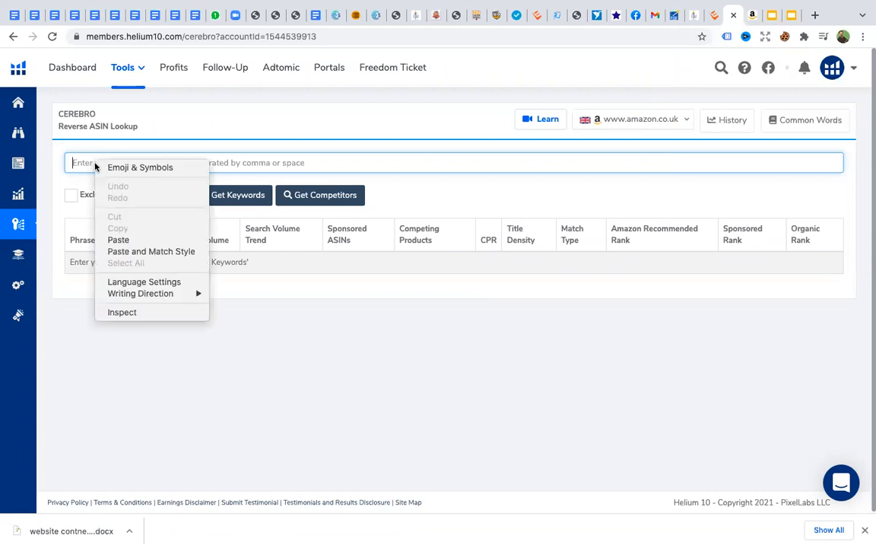
click(120, 241)
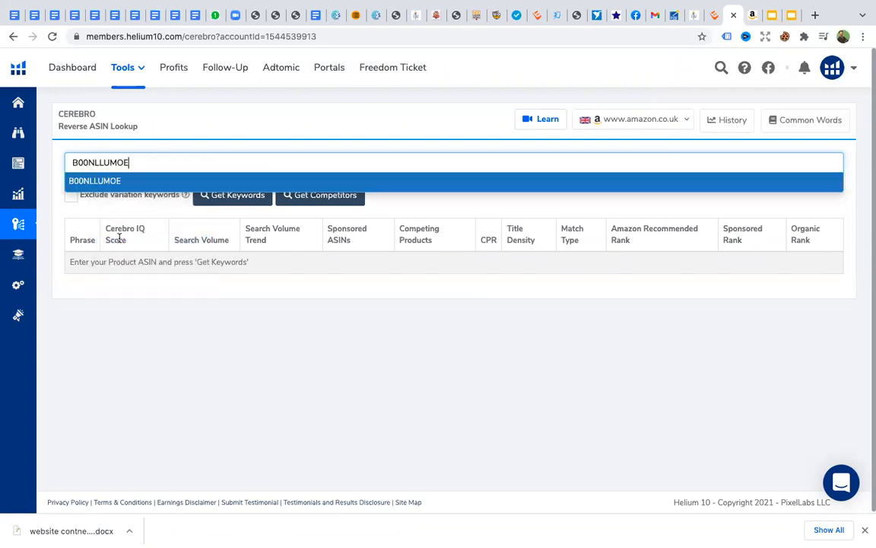
click(102, 181)
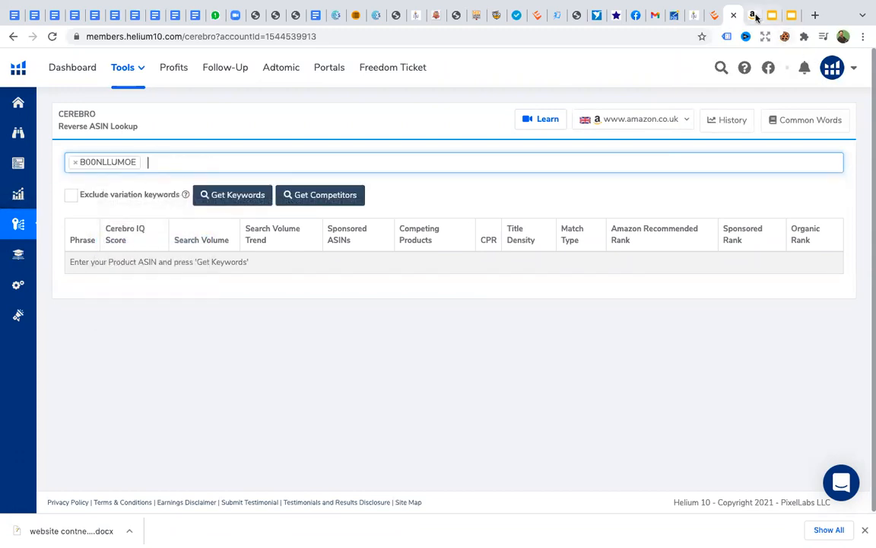
Copy the CGK Unlimited sheet set's ASIN B06X9M8RRQ from the Amazon Xray results and add it to the Cerebro lookup
click(751, 16)
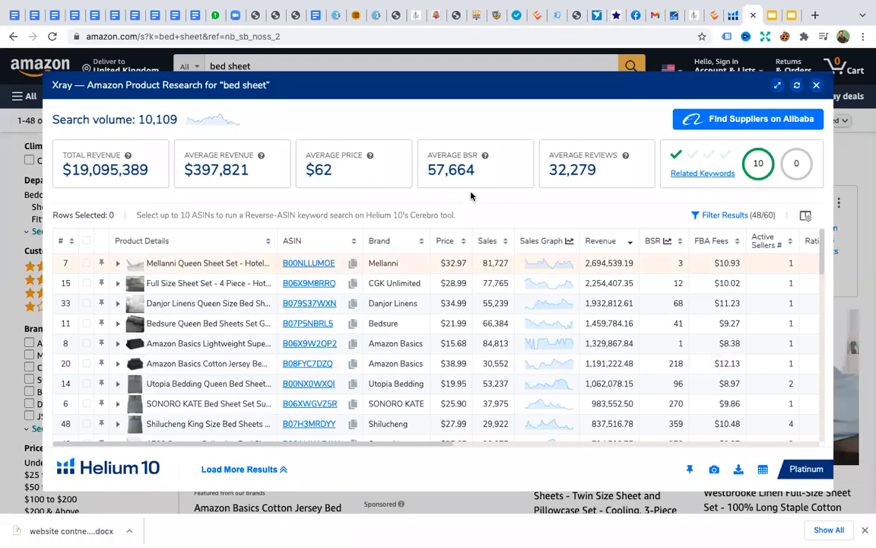
click(352, 285)
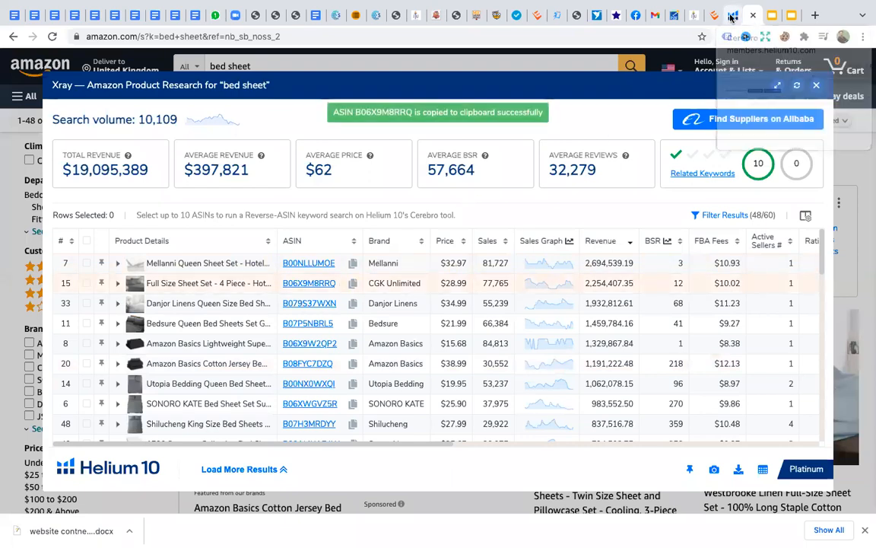
click(732, 16)
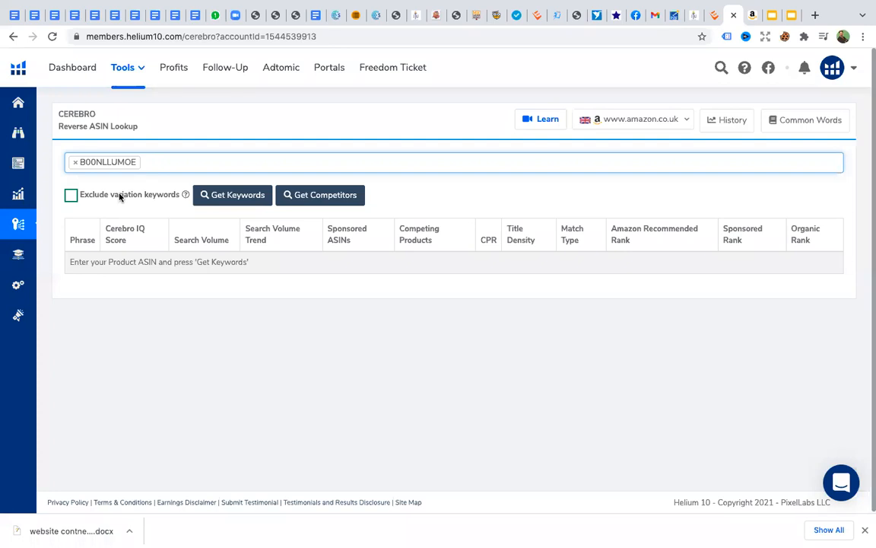
right_click(152, 163)
click(175, 240)
click(92, 186)
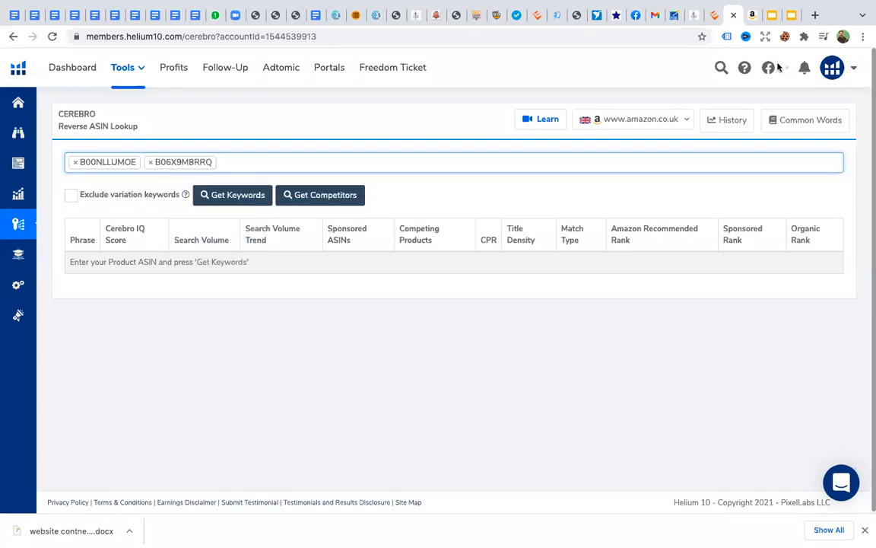
Copy the Danjor Linens sheet set's ASIN B079S37WXN from the Amazon Xray results and add it to the Cerebro lookup
click(751, 15)
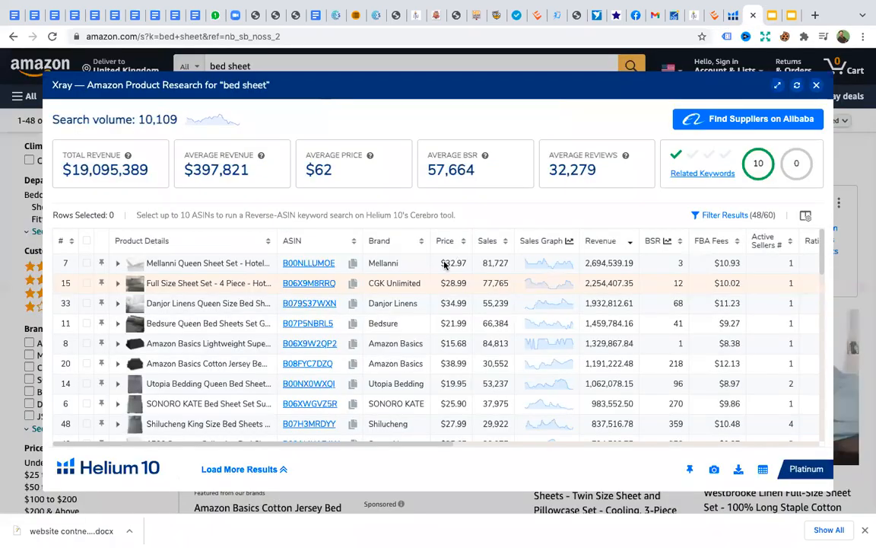
click(352, 303)
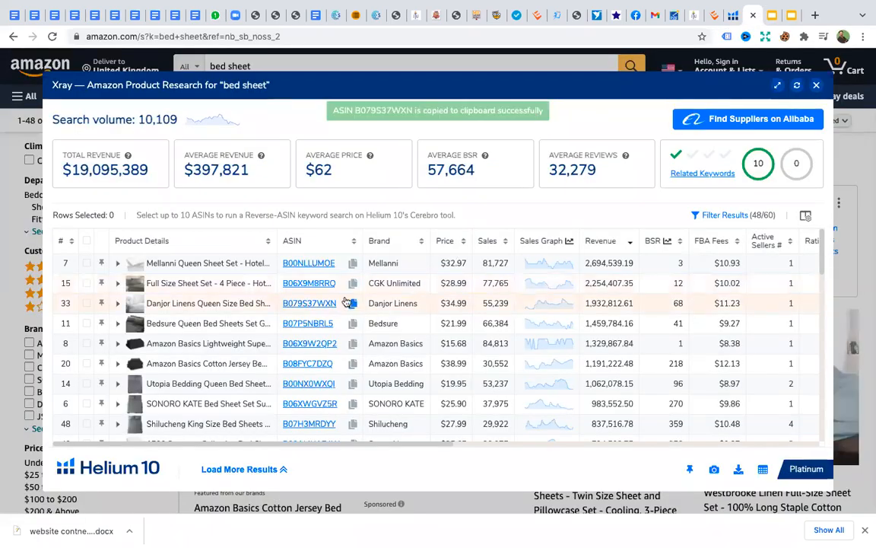
click(723, 15)
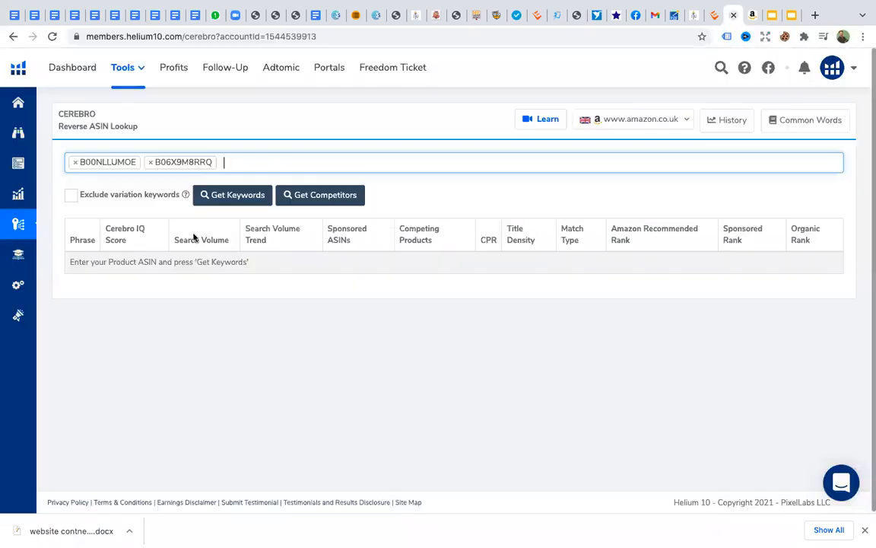
right_click(237, 161)
click(266, 239)
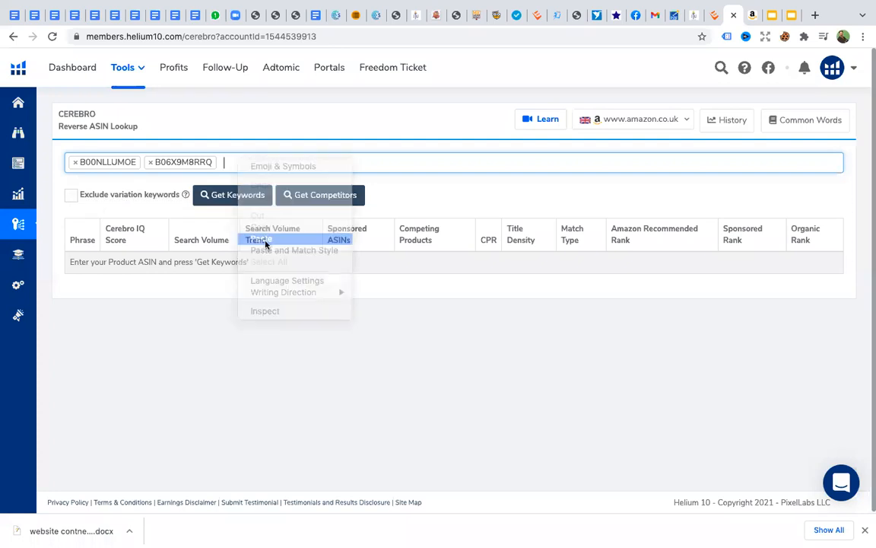
click(104, 181)
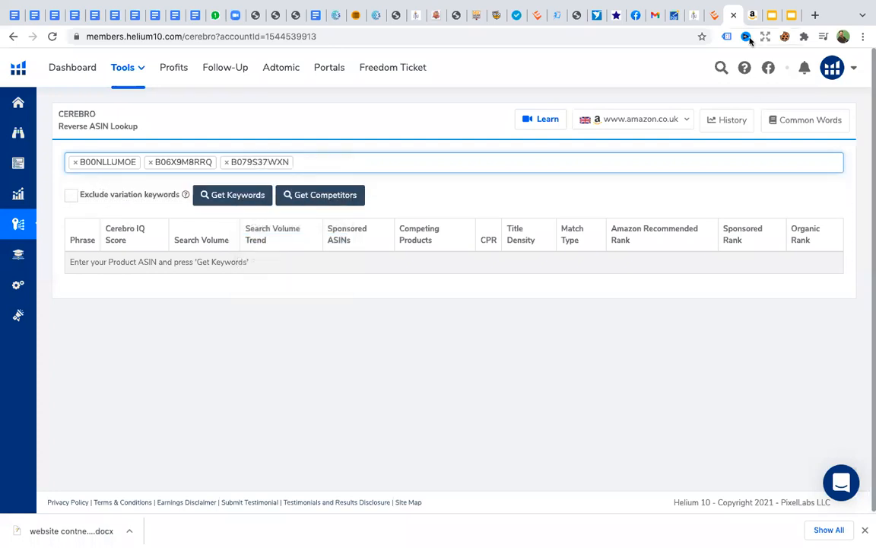
Copy the Bedsure sheet set's ASIN B07P5NBRL5 from the Amazon Xray results and add it to the Cerebro lookup
click(752, 15)
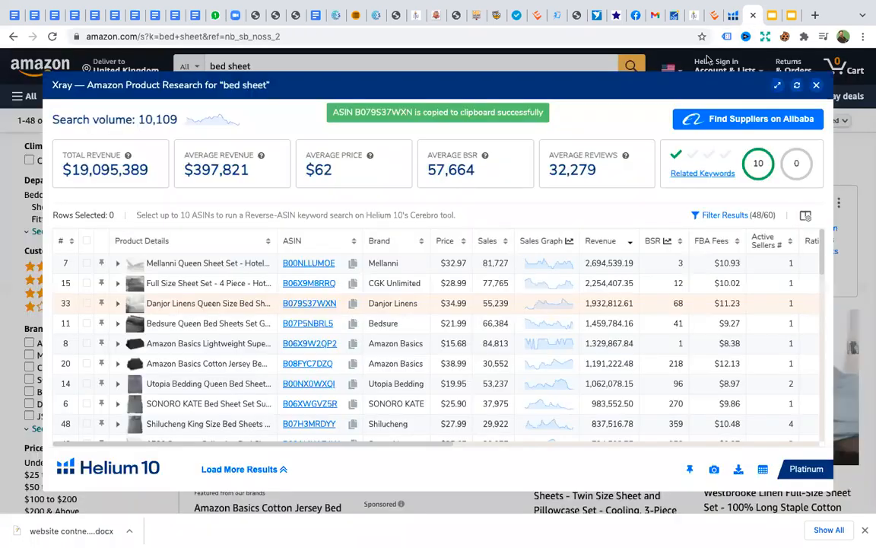
click(352, 325)
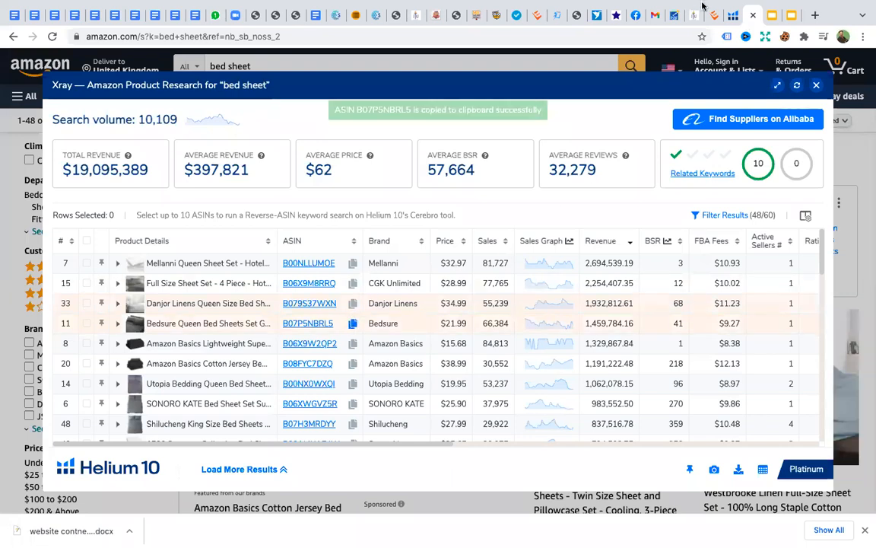
click(732, 16)
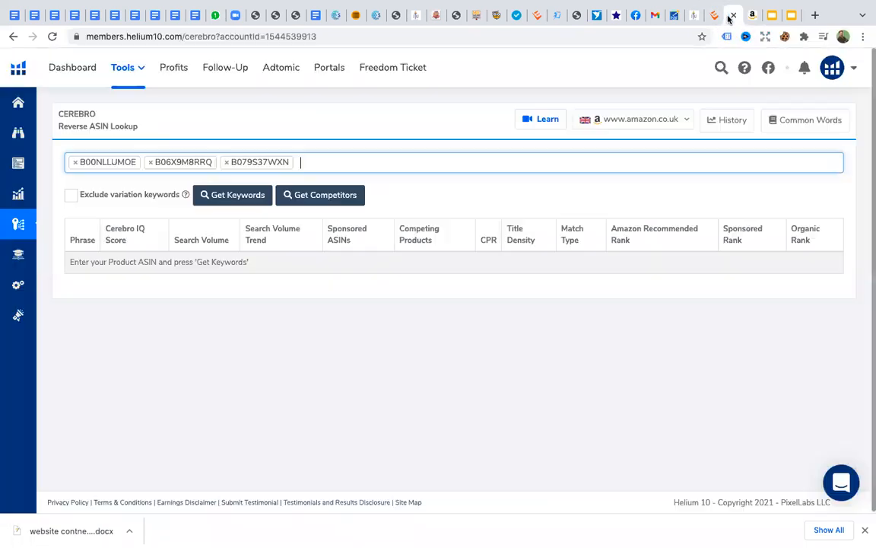
right_click(315, 162)
click(340, 243)
click(82, 180)
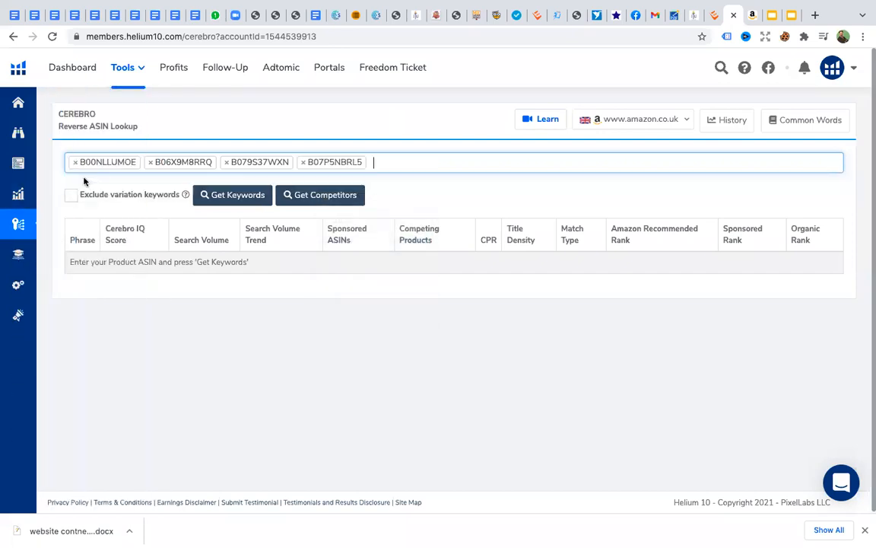
Copy the Amazon Basics Lightweight sheet set's ASIN B06X9W2QP2 from the Amazon Xray results and add it to the Cerebro lookup
click(751, 15)
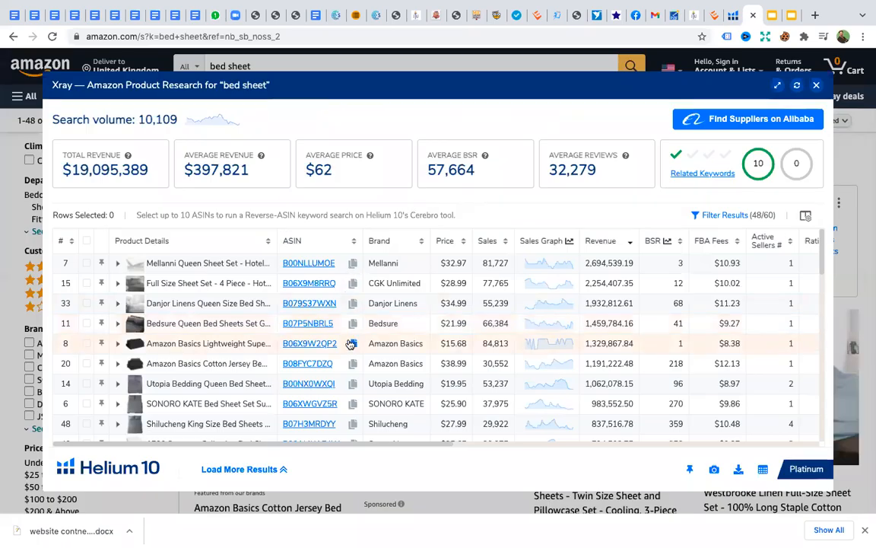
click(733, 15)
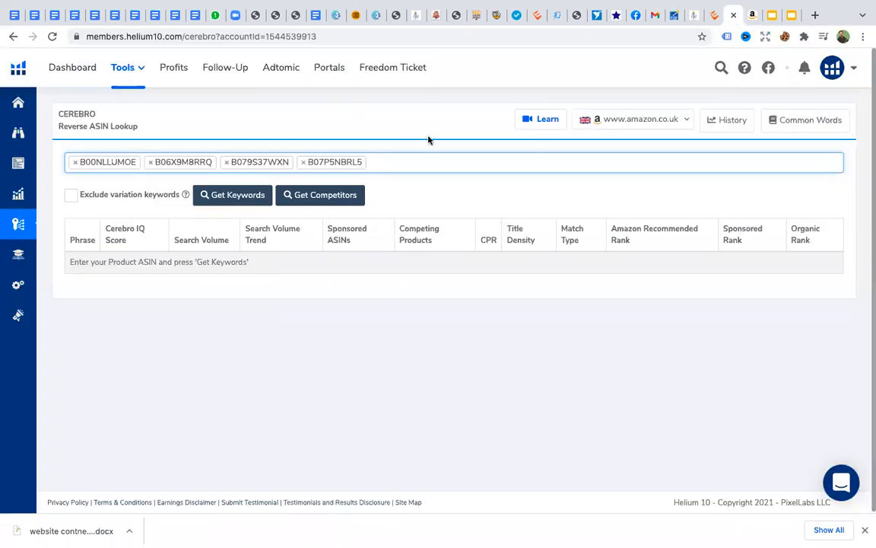
right_click(402, 162)
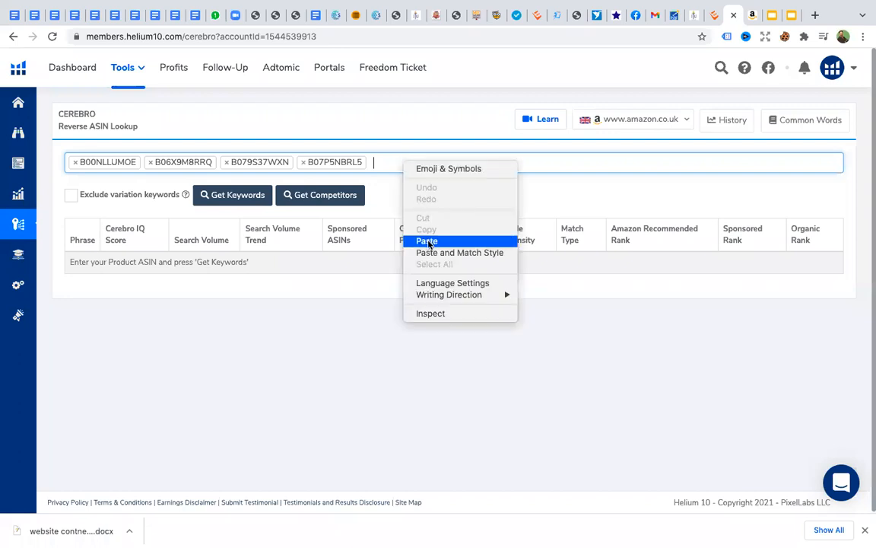
click(428, 241)
click(91, 173)
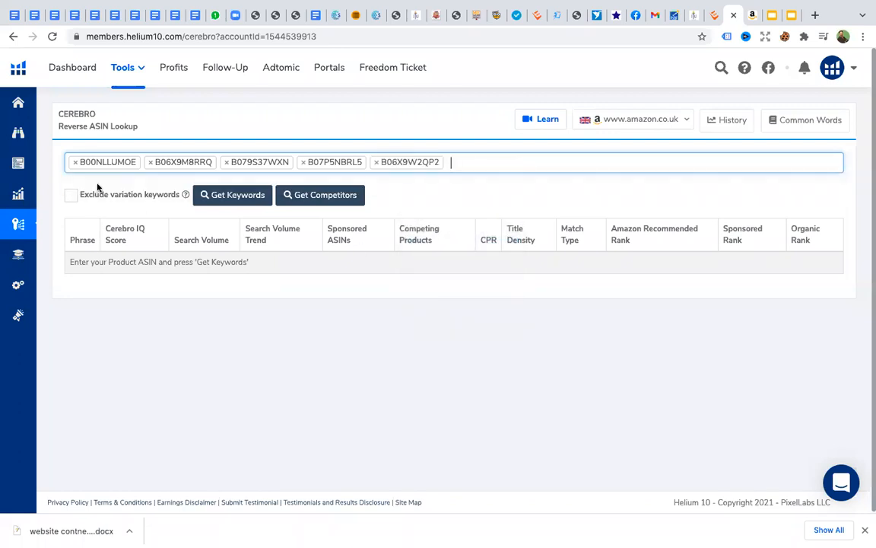
Copy the Amazon Basics Cotton Jersey sheet set's ASIN B08FYC7DZQ from the Amazon Xray results and paste it into the Cerebro lookup
click(750, 16)
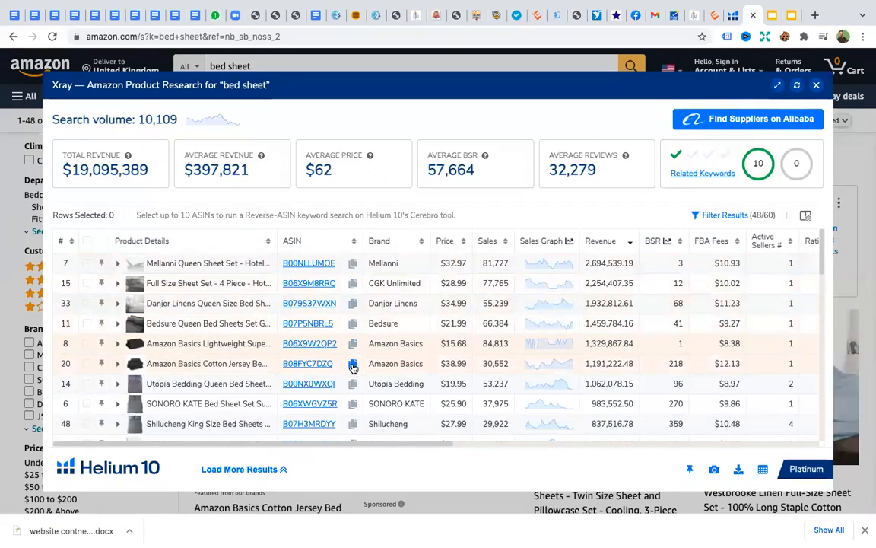
click(353, 365)
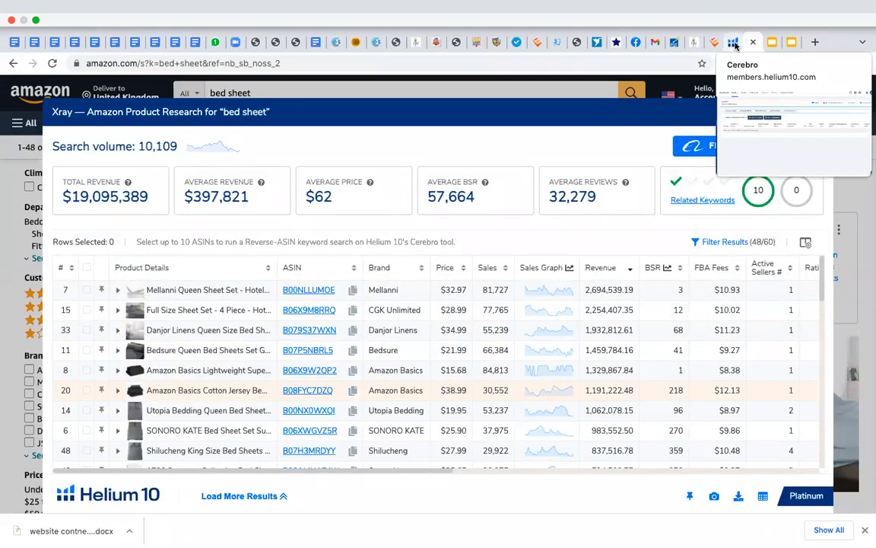
click(735, 45)
right_click(484, 164)
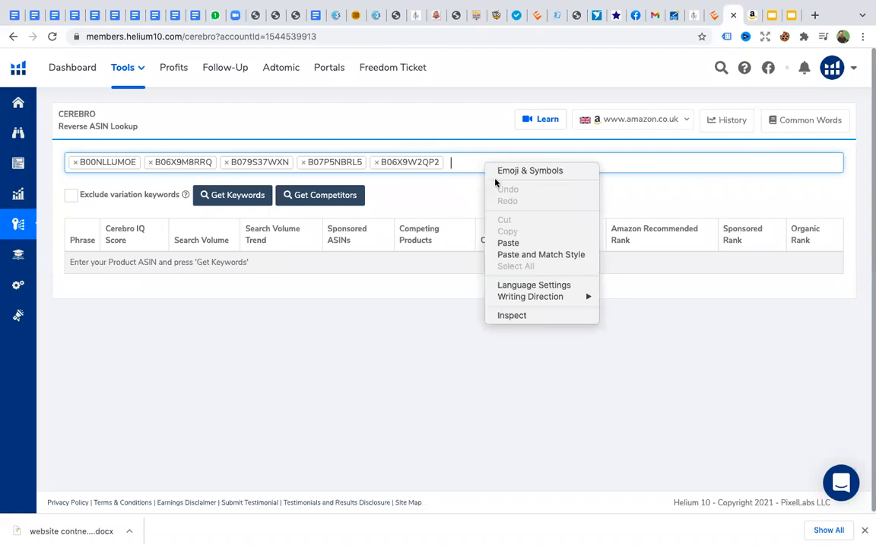
click(509, 242)
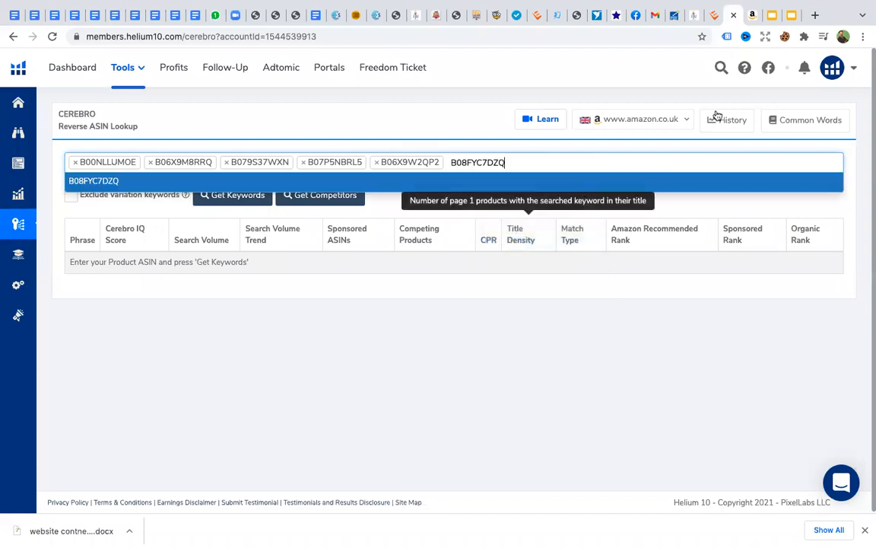
Copy the Utopia Bedding queen set's ASIN B00NX0WXQI from Xray, accept the pending B08FYC7DZQ entry in Cerebro, and add the copied ASIN
click(752, 16)
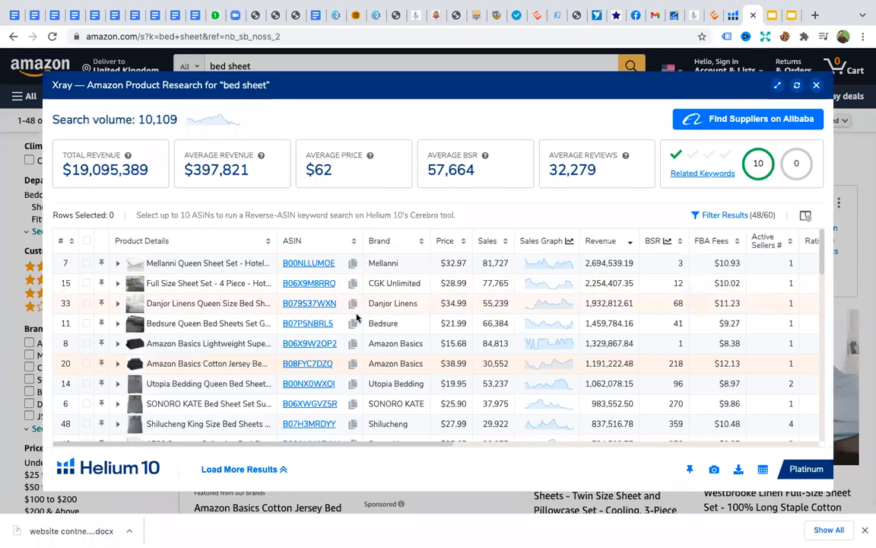
click(353, 385)
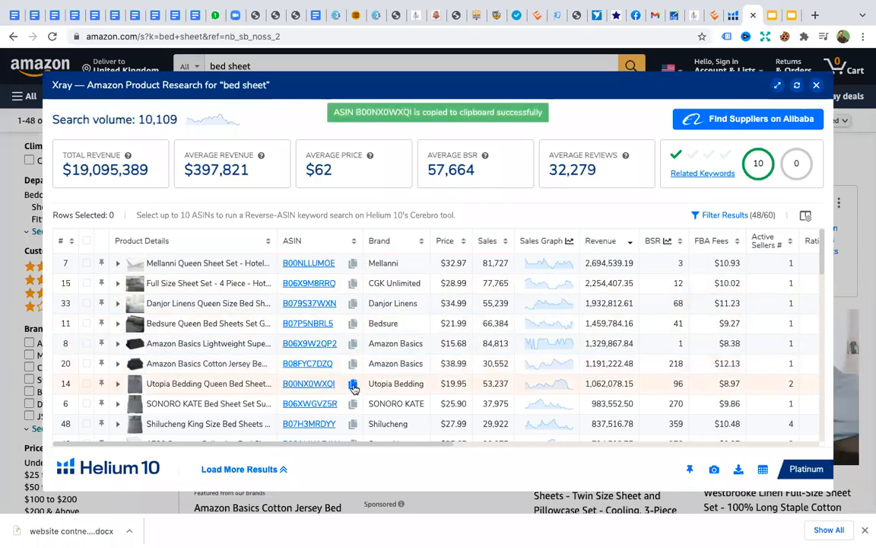
click(736, 16)
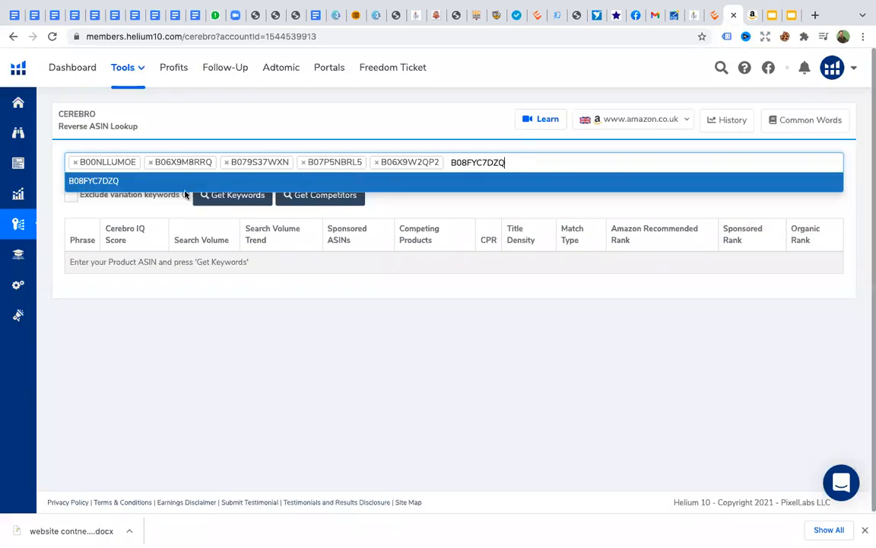
click(184, 186)
right_click(579, 164)
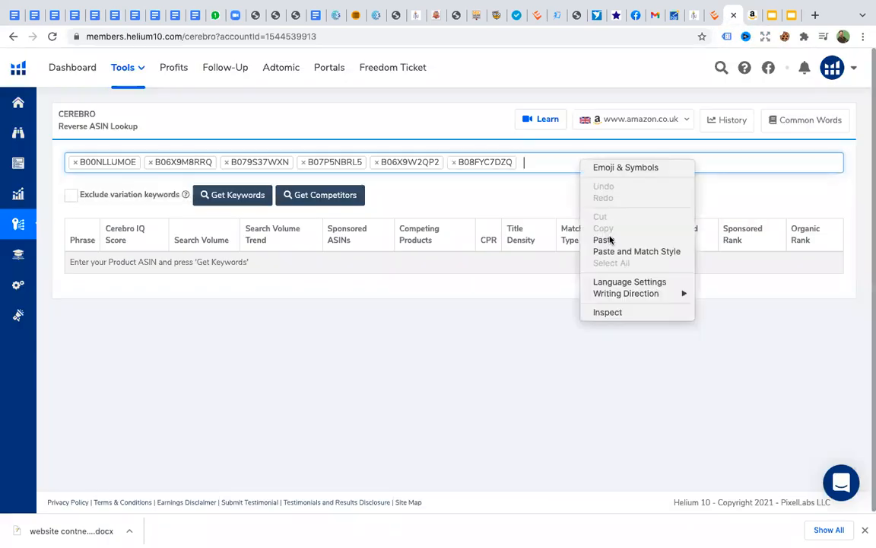
click(605, 239)
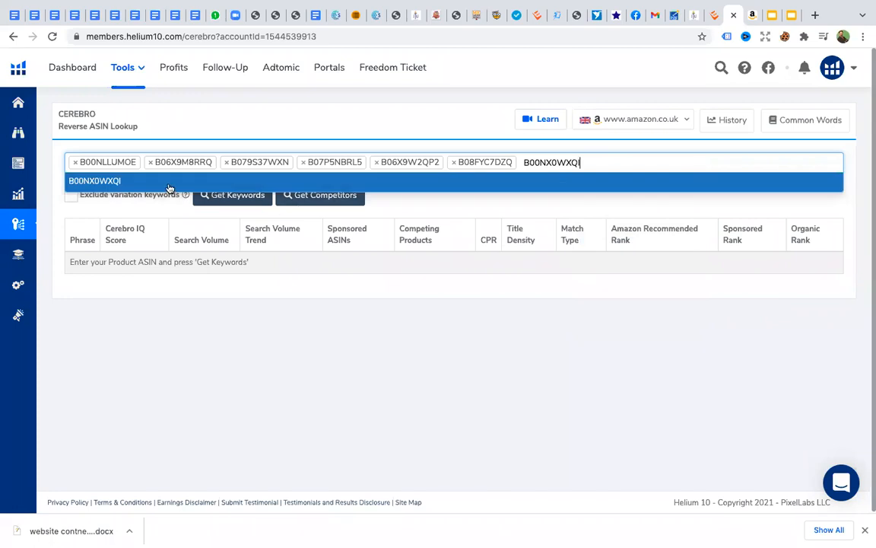
click(169, 184)
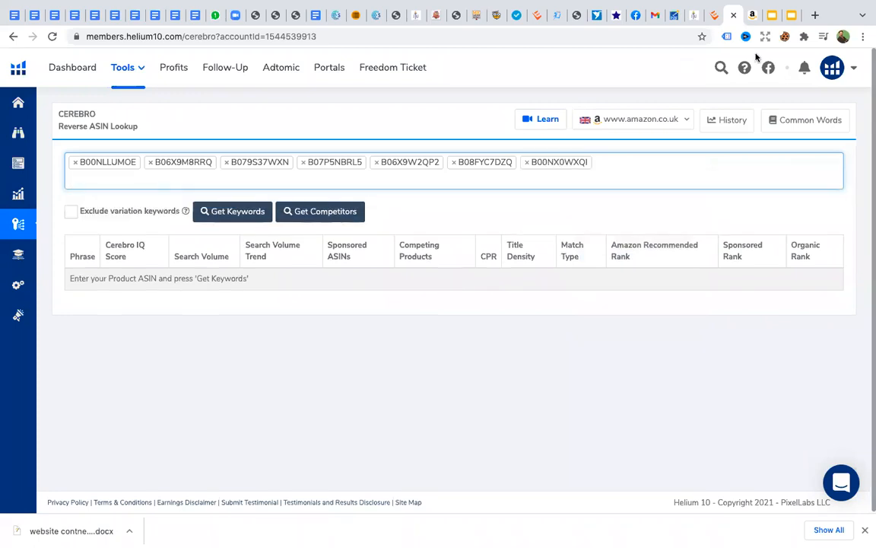
Copy the SONORO KATE sheet set's ASIN B06XWGVZ5R from the Amazon Xray results and add it to the Cerebro lookup
click(751, 15)
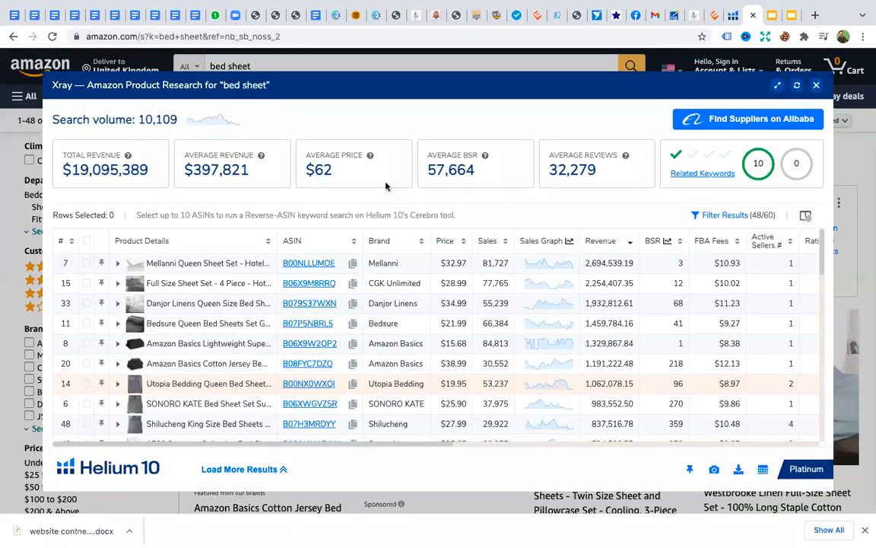
click(353, 303)
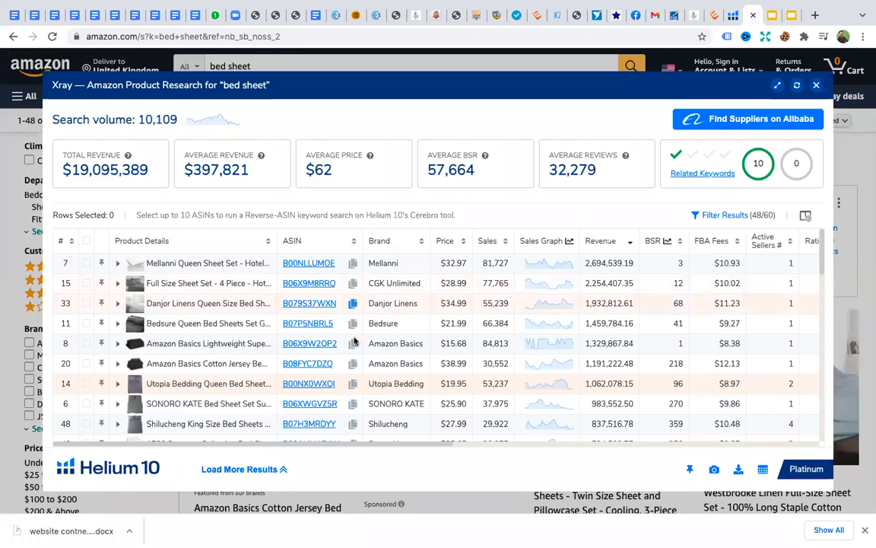
click(353, 407)
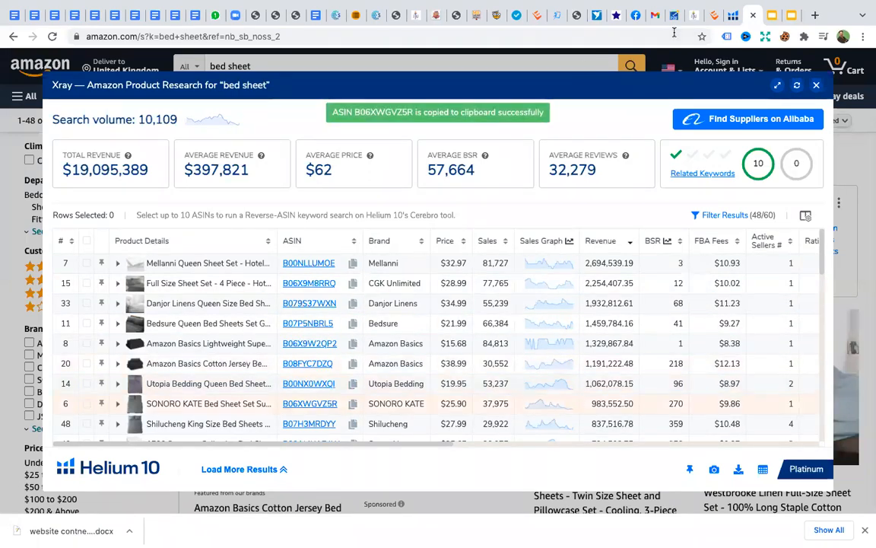
click(735, 15)
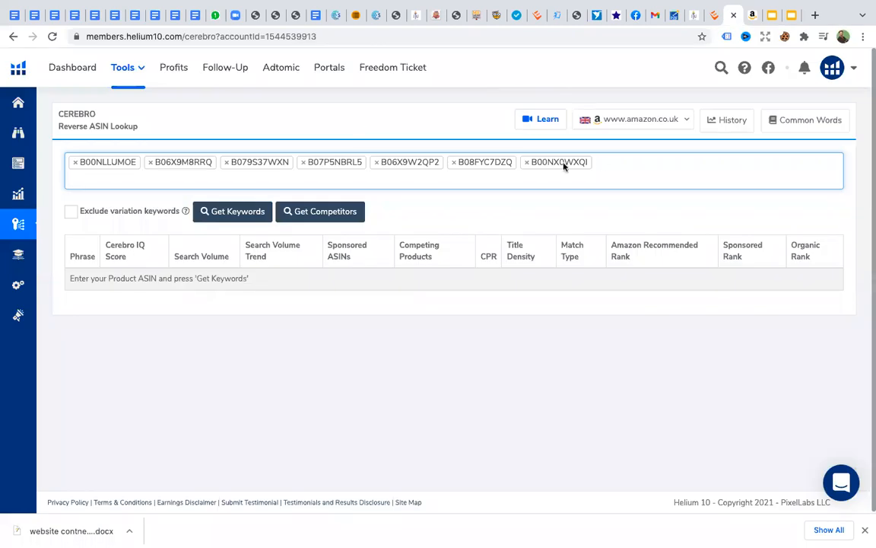
right_click(613, 163)
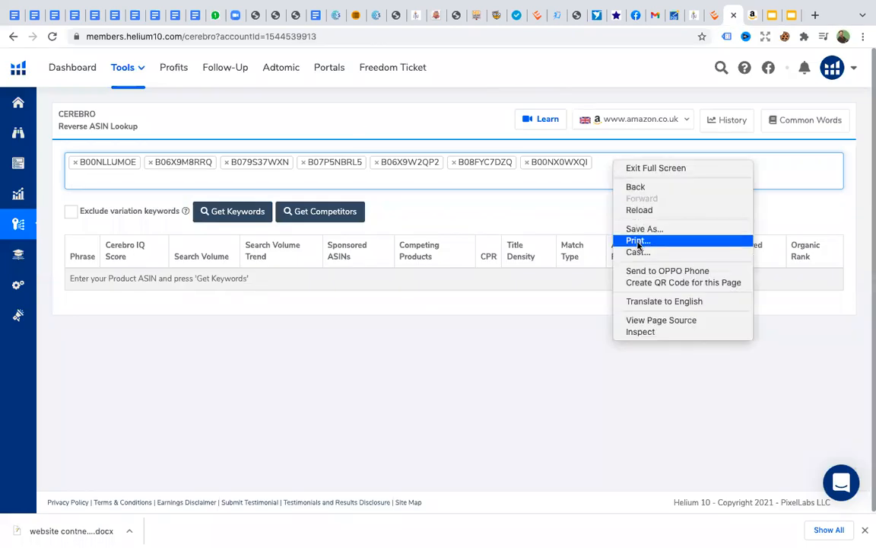
click(548, 185)
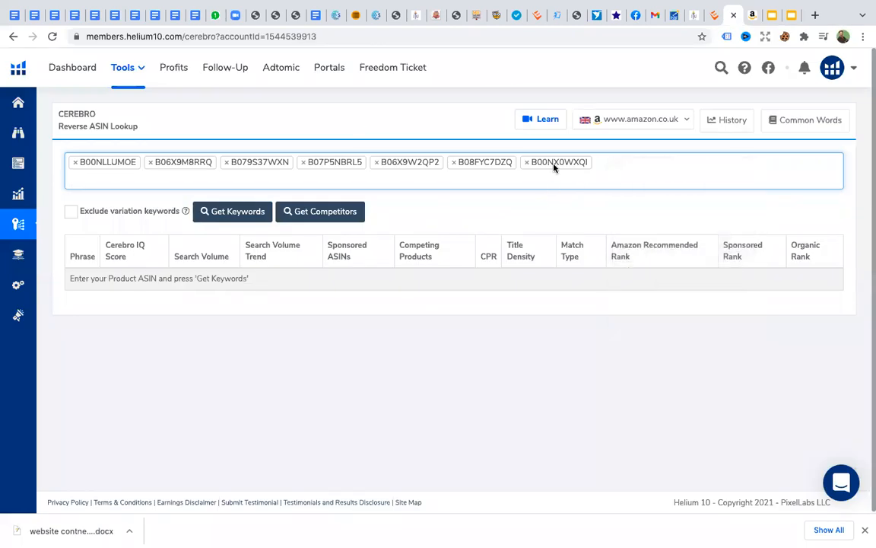
click(598, 168)
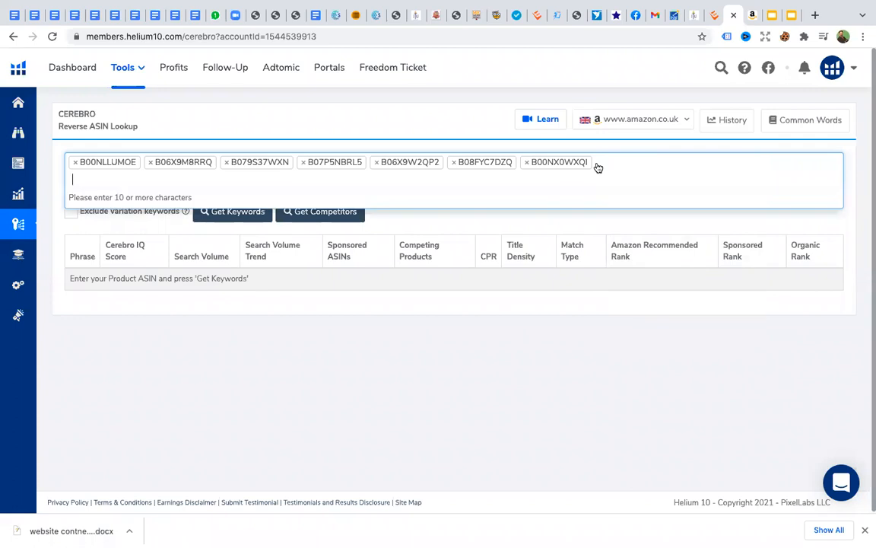
right_click(114, 178)
click(139, 256)
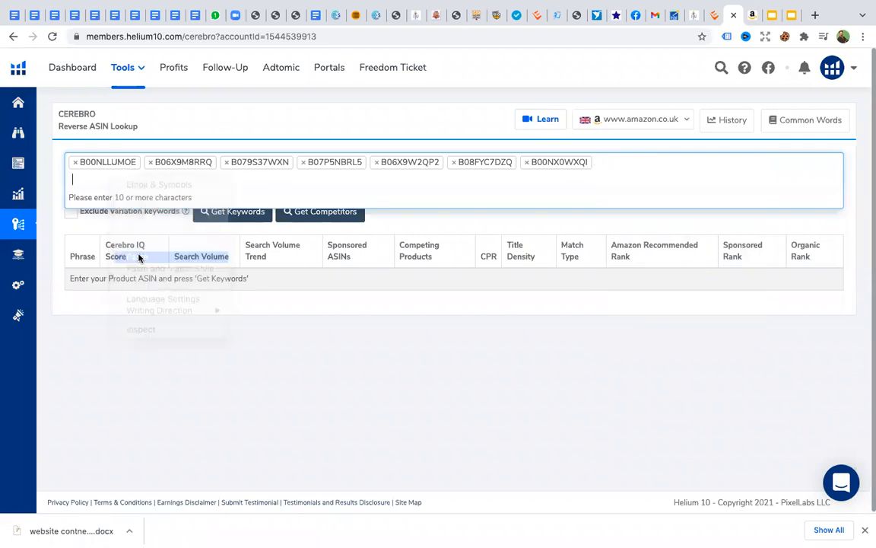
click(116, 196)
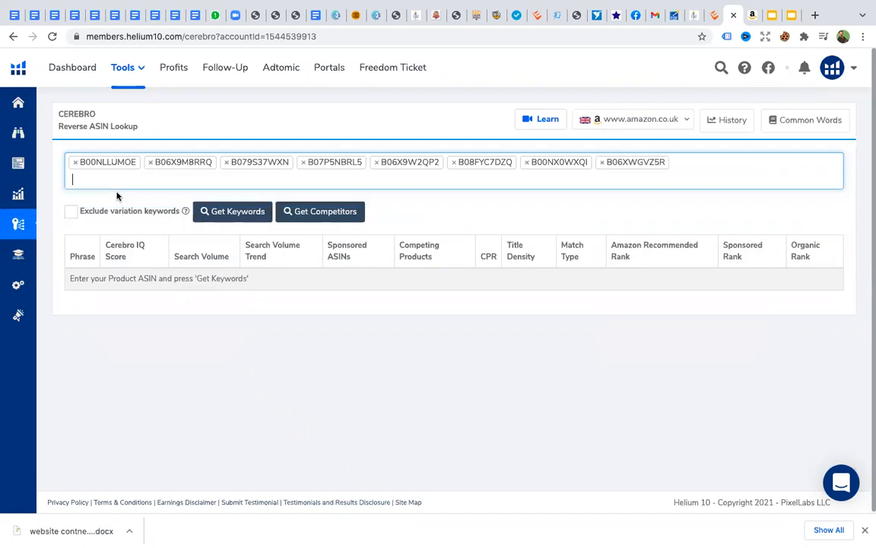
Copy the Shilucheng king sheet set's ASIN B07H3MRDYY from the Amazon Xray results and add it to the Cerebro lookup
click(751, 16)
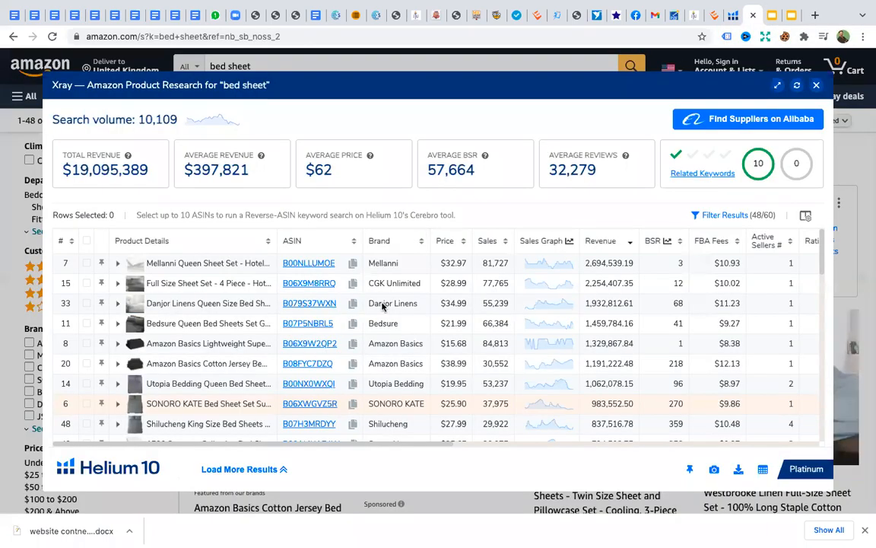
click(353, 428)
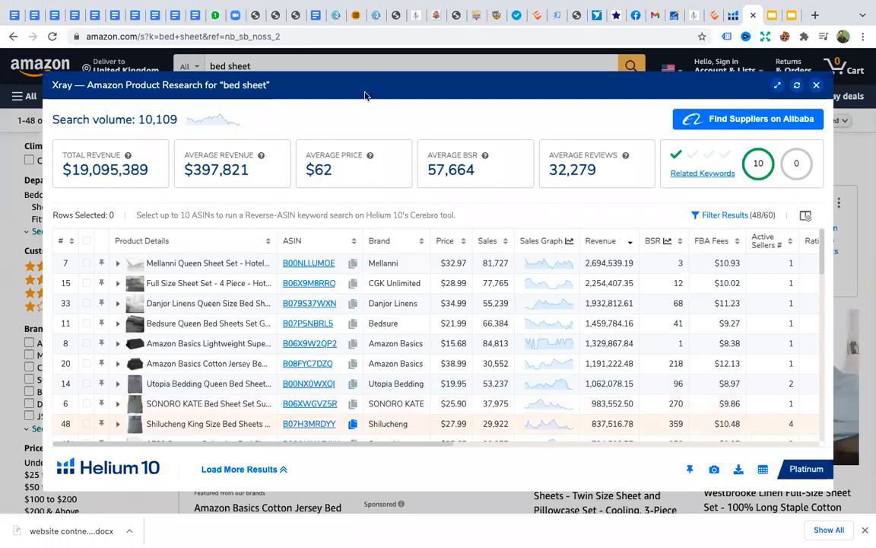
click(730, 16)
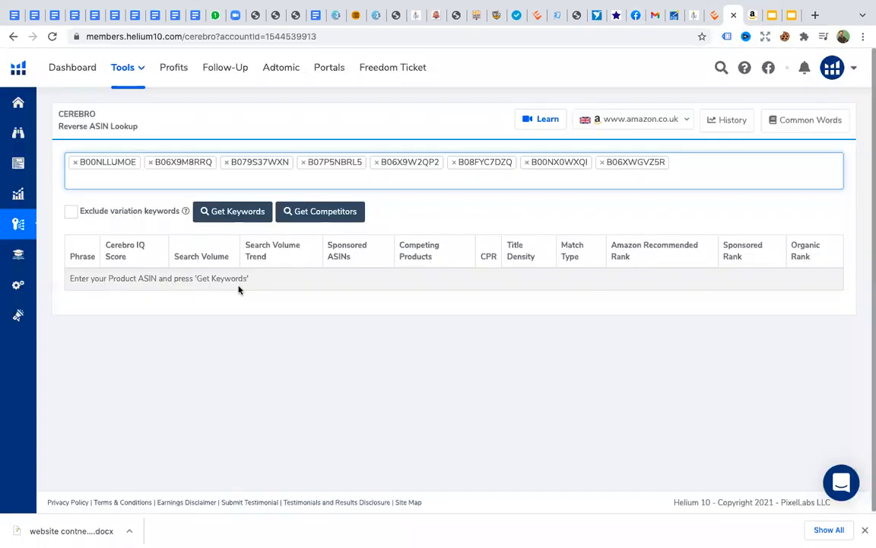
right_click(98, 182)
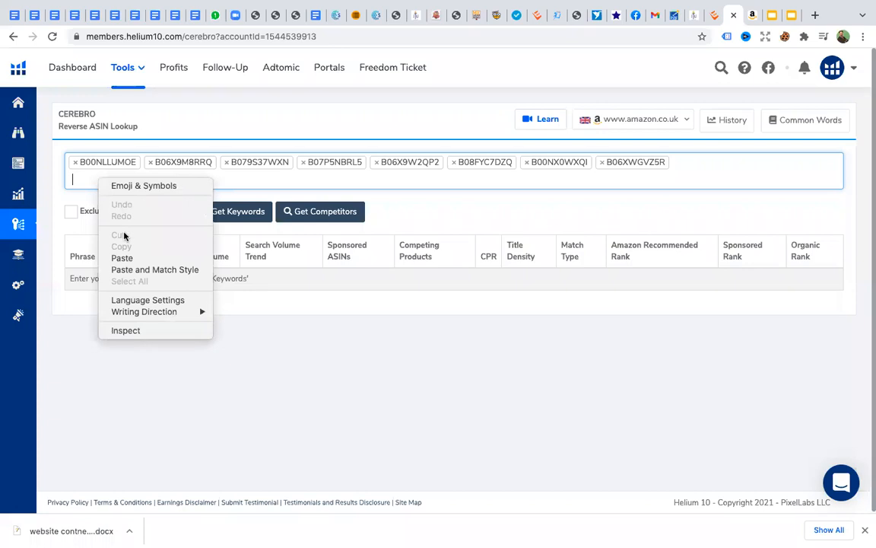
click(120, 257)
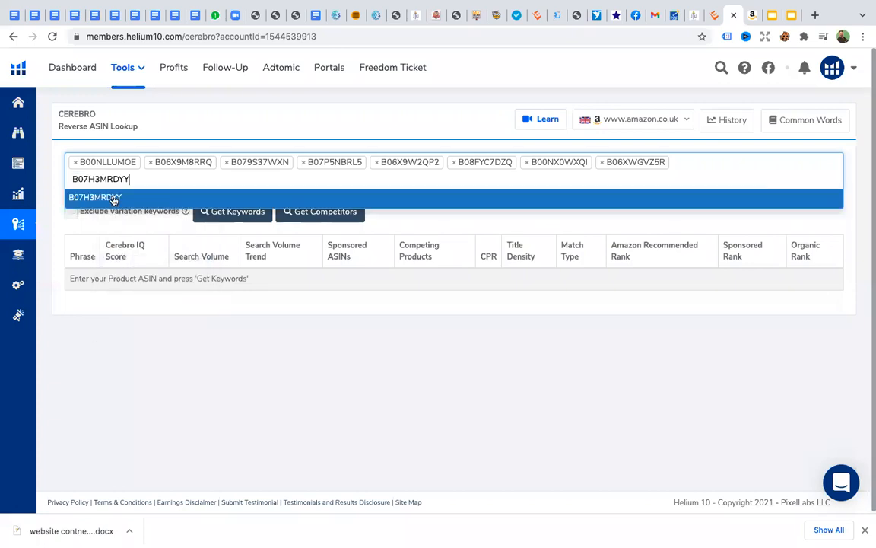
click(113, 198)
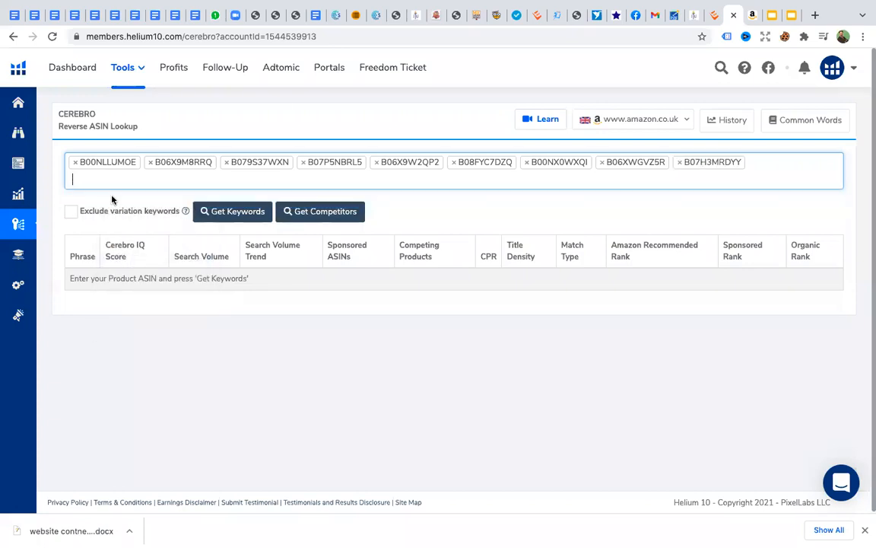
Copy the 1500 Supreme Collection sheet set's ASIN B00AMNAE4W from the Amazon Xray results and add it to the Cerebro lookup
click(751, 15)
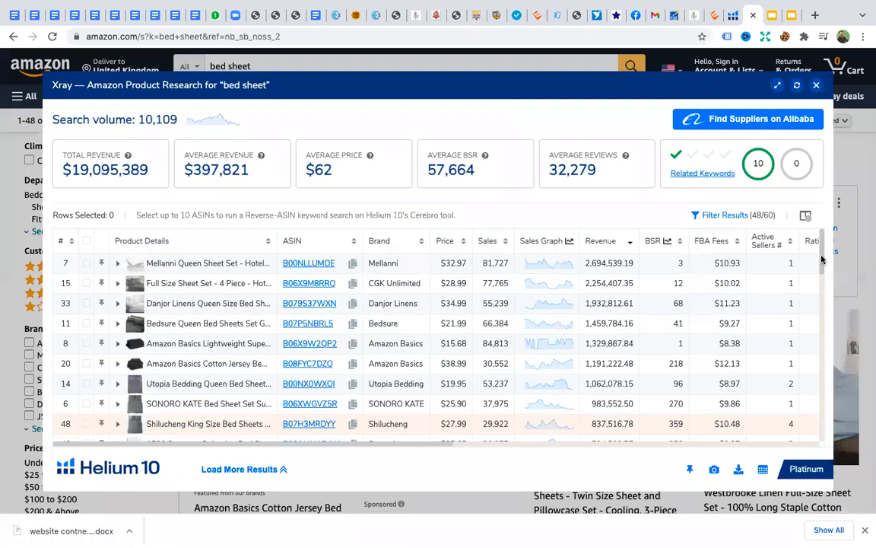
scroll(822, 260, down, 2)
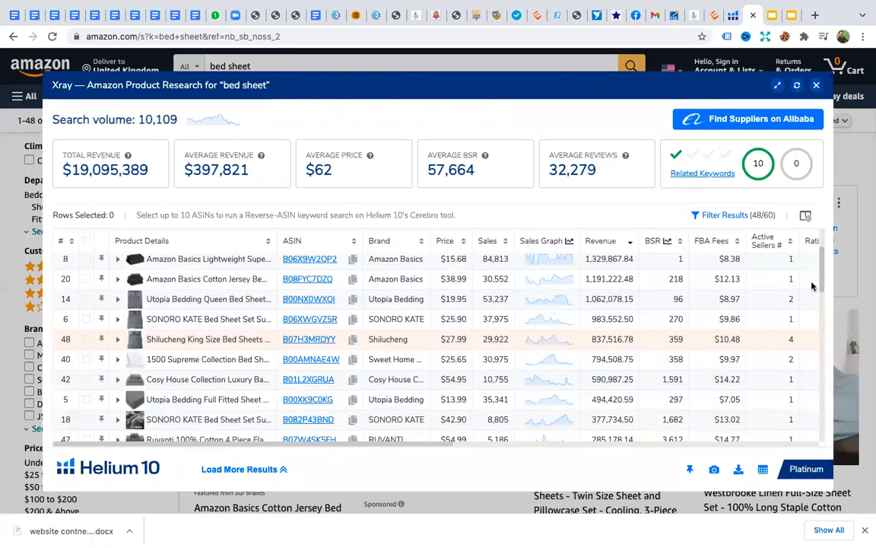
click(352, 361)
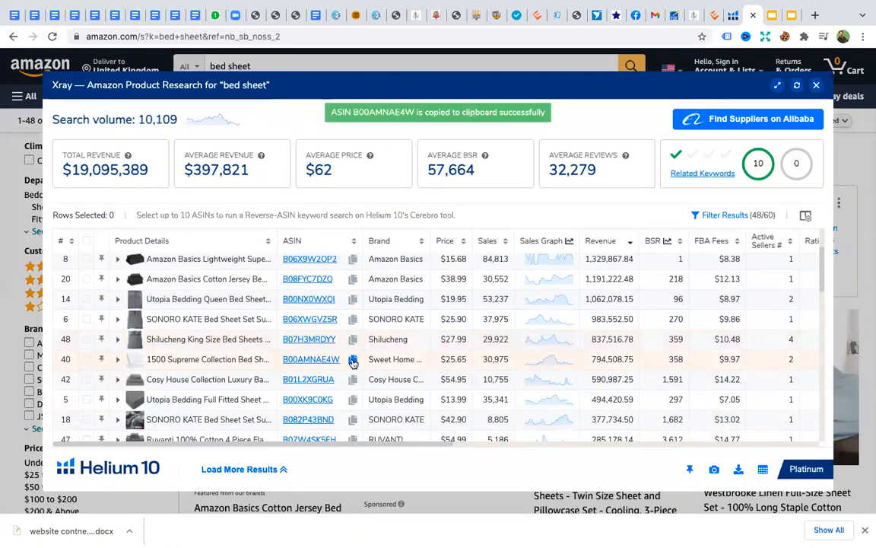
click(732, 15)
right_click(111, 177)
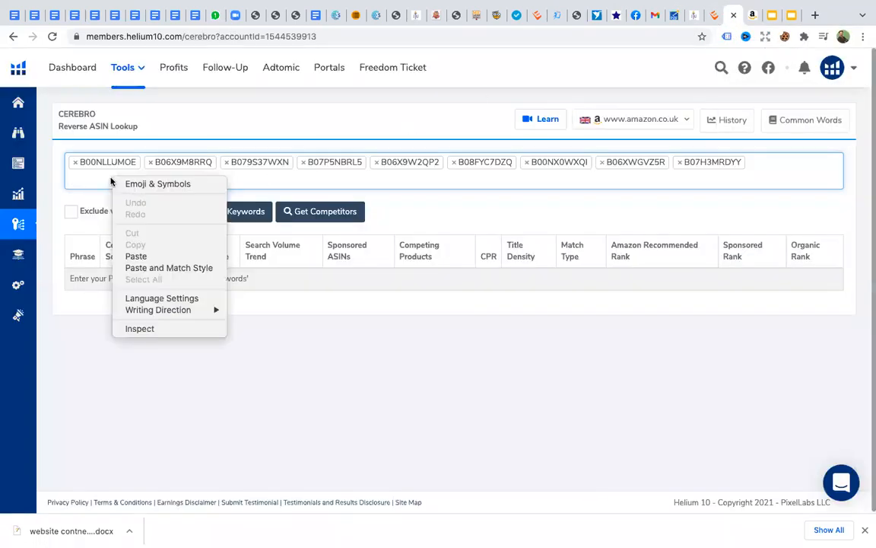
click(137, 258)
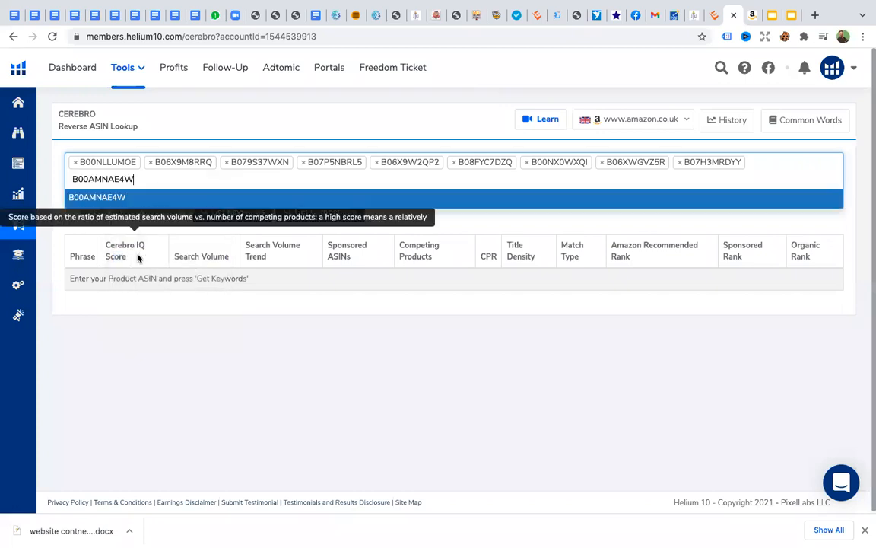
click(96, 199)
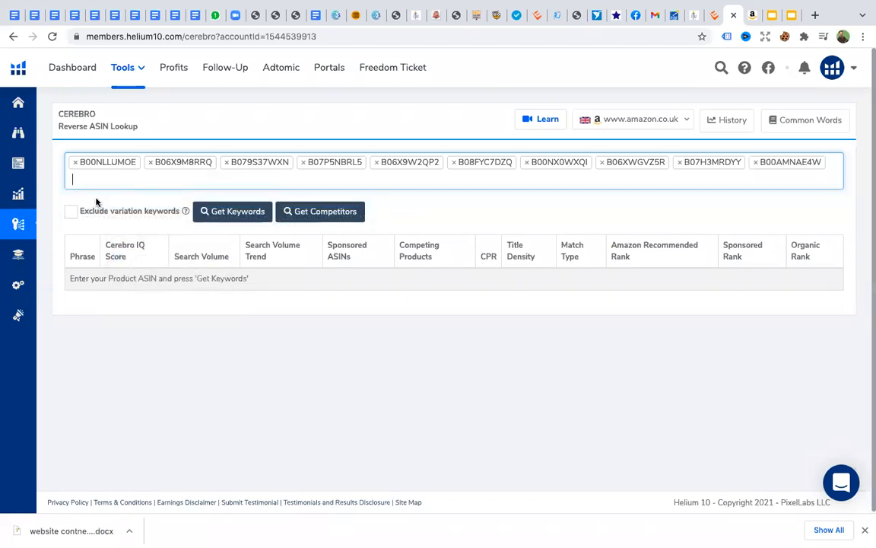
Run the Cerebro keyword lookup for the entered ASINs and view the resulting keyword table
click(236, 217)
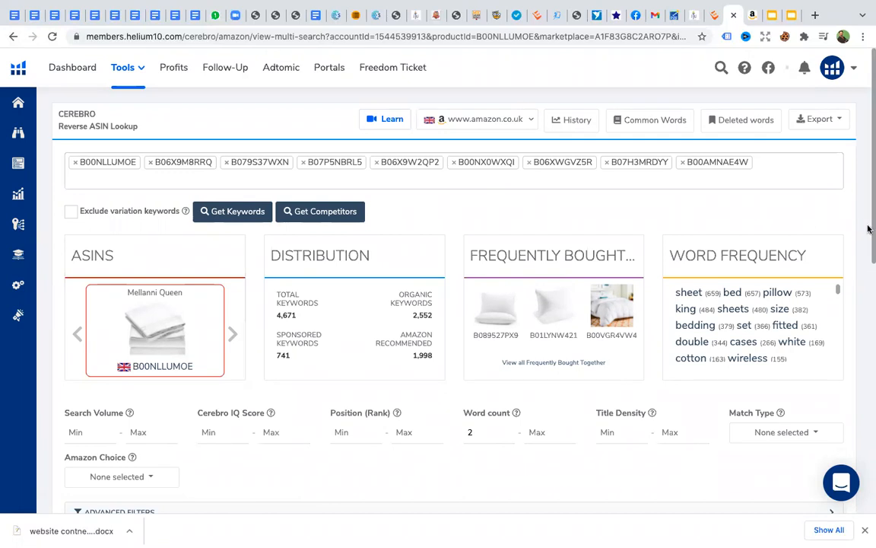
drag(868, 229, 851, 415)
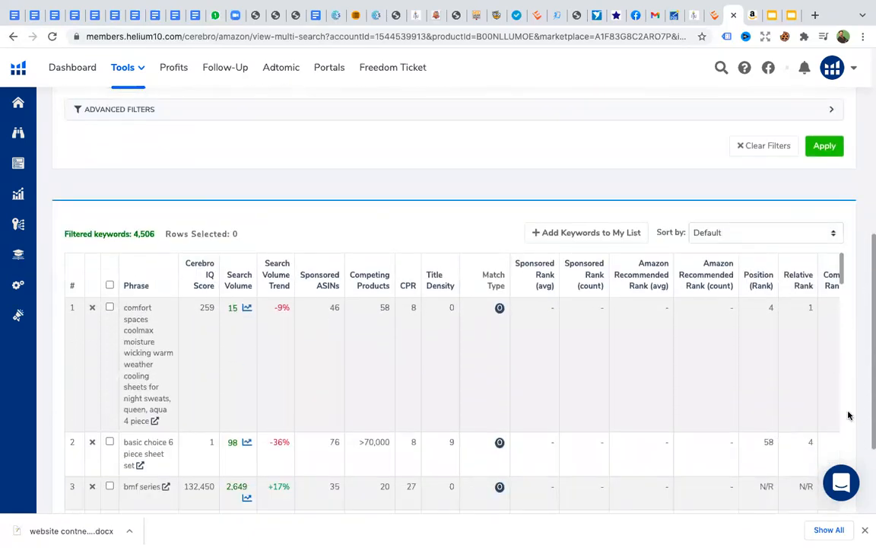
mouse_move(93, 226)
Filter the Cerebro keywords to the Organic match type and apply the filter
drag(870, 243, 867, 186)
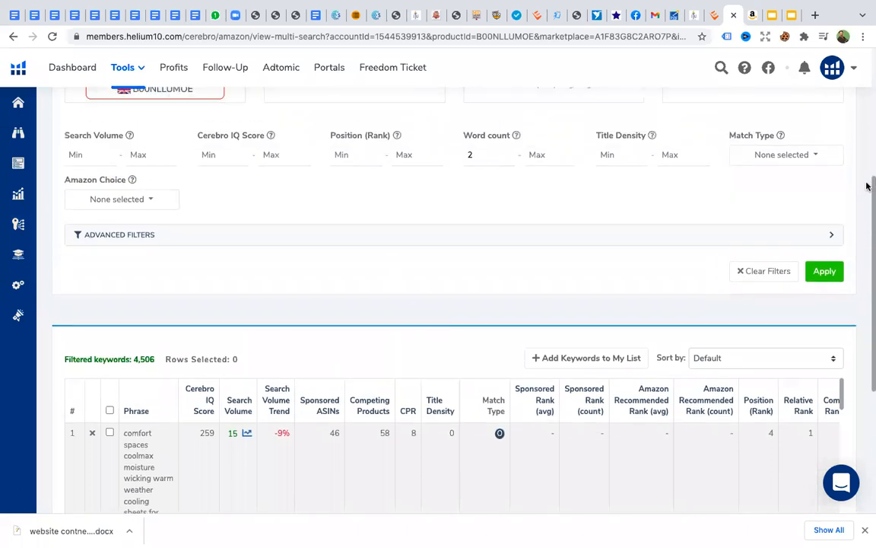
click(798, 156)
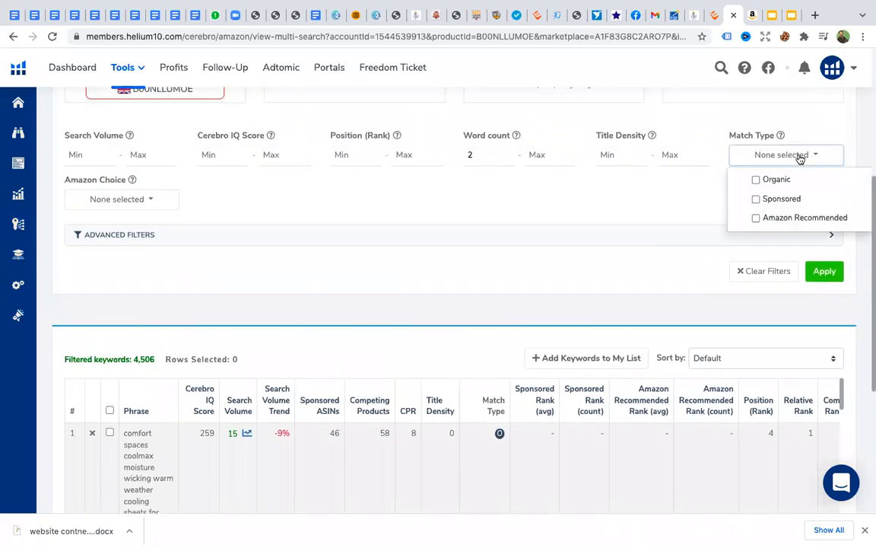
click(766, 181)
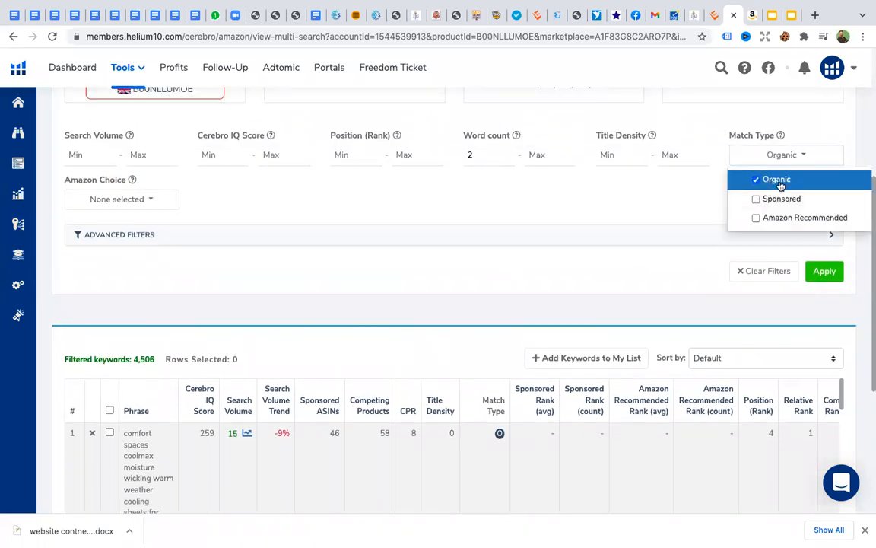
click(780, 183)
click(779, 182)
click(826, 274)
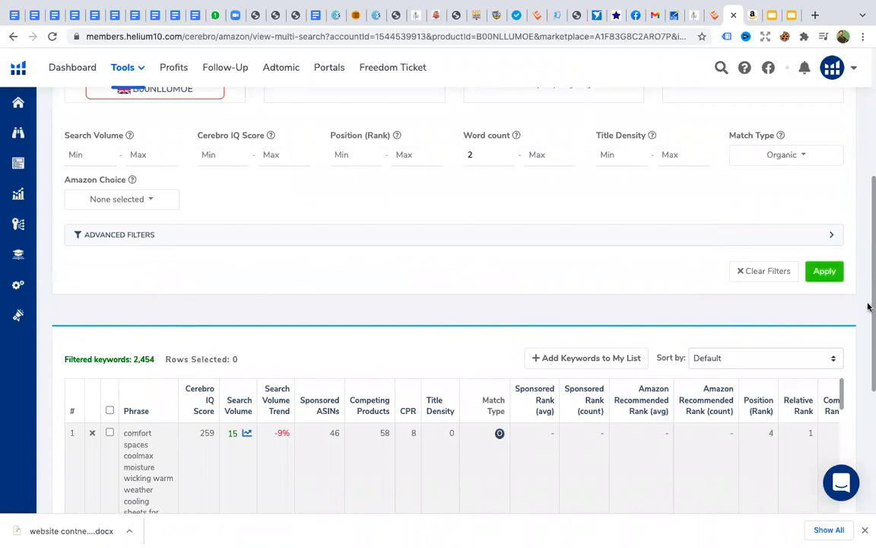
Set the minimum search volume to 500 and apply it to the Cerebro keyword results
scroll(868, 297, up, 4)
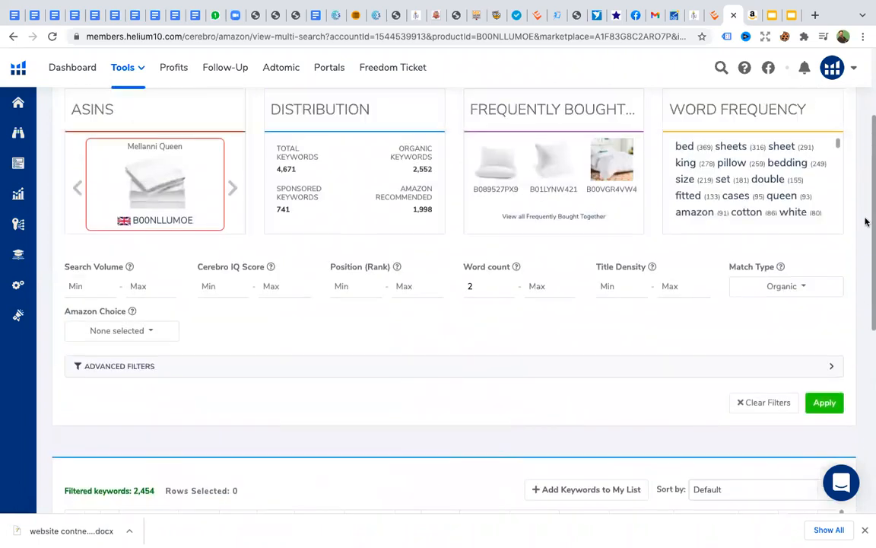
scroll(844, 155, down, 4)
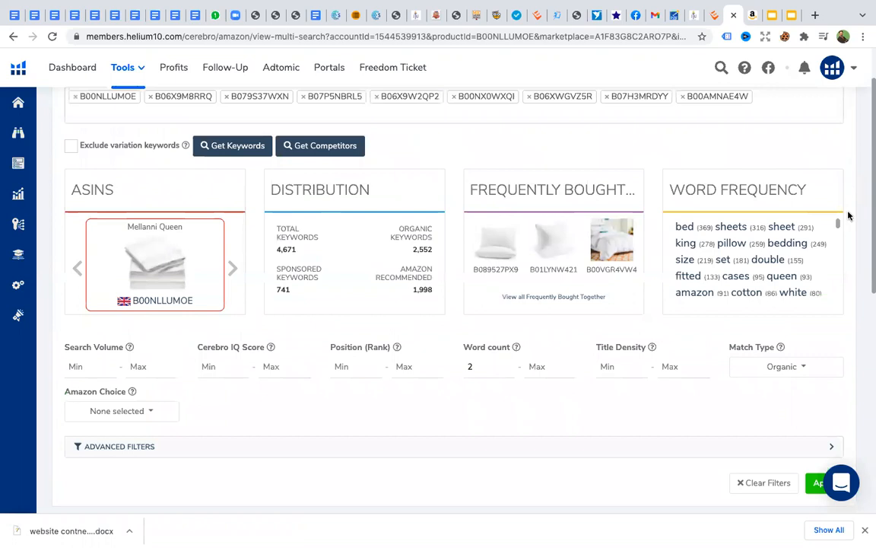
scroll(853, 281, up, 2)
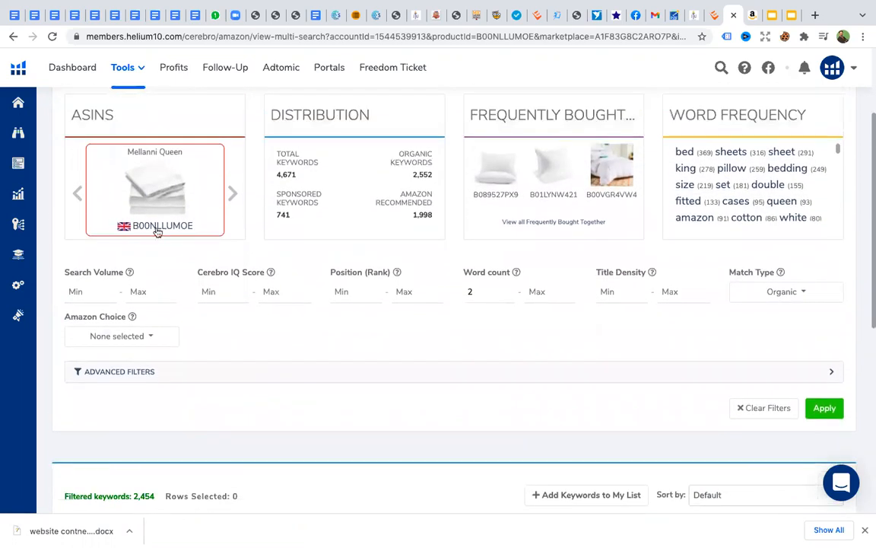
click(97, 292)
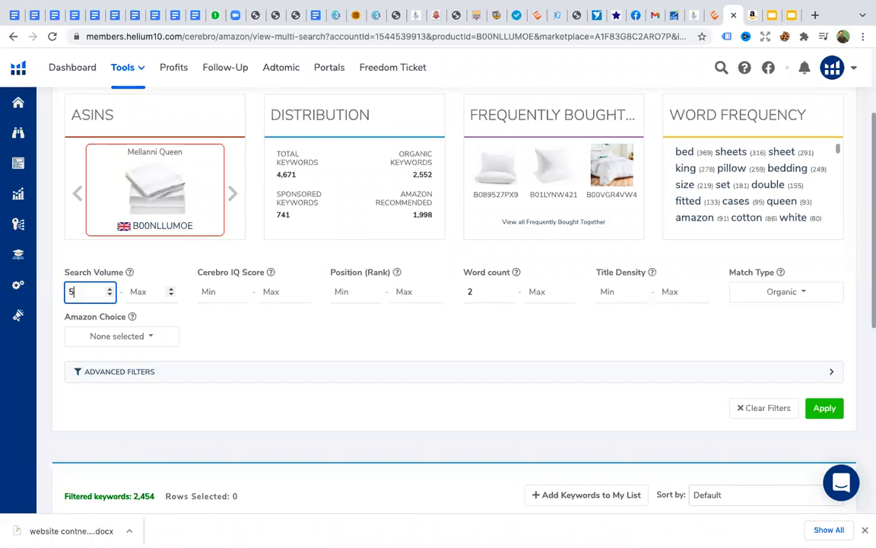
click(470, 340)
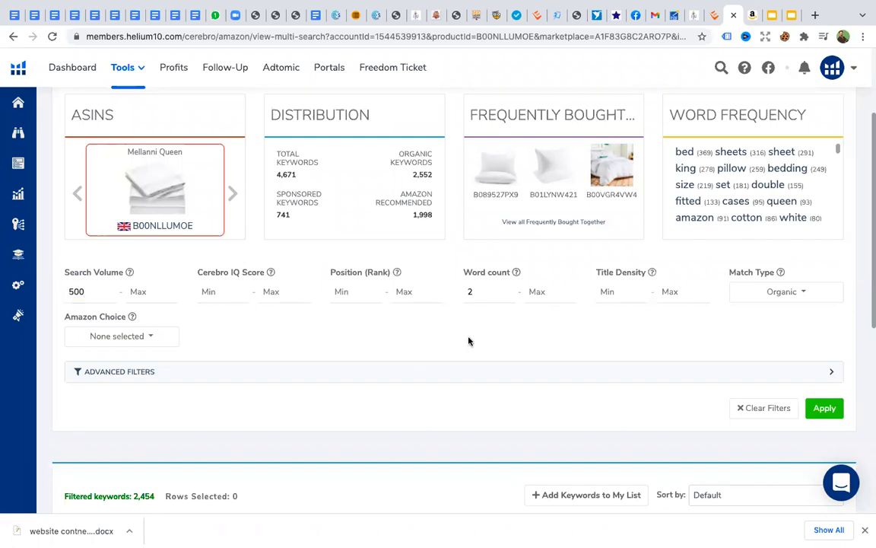
click(825, 408)
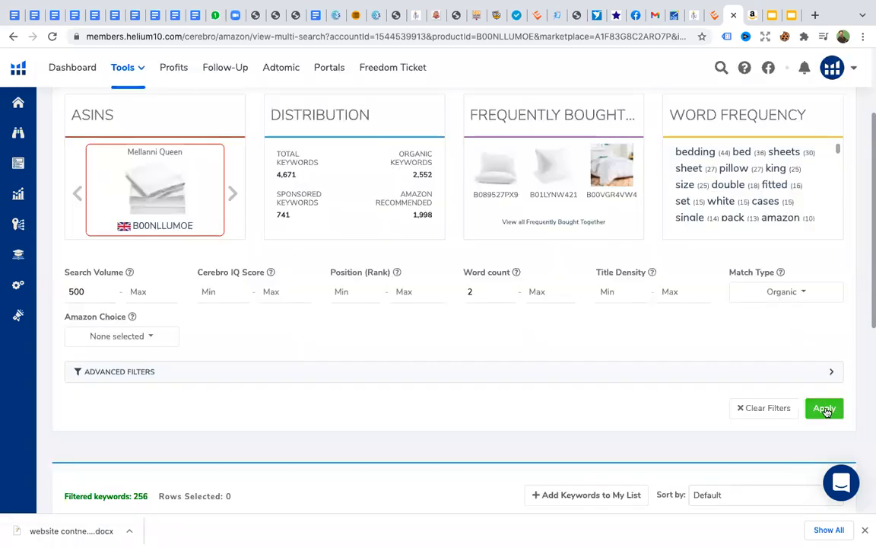
Set the minimum word count to 3 and apply it to the keyword results
scroll(868, 307, down, 2)
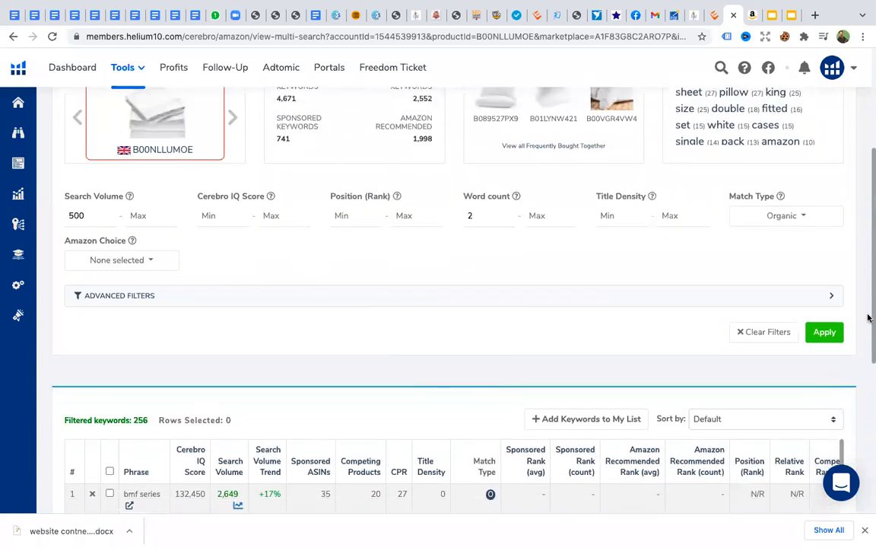
scroll(872, 316, up, 1)
click(483, 259)
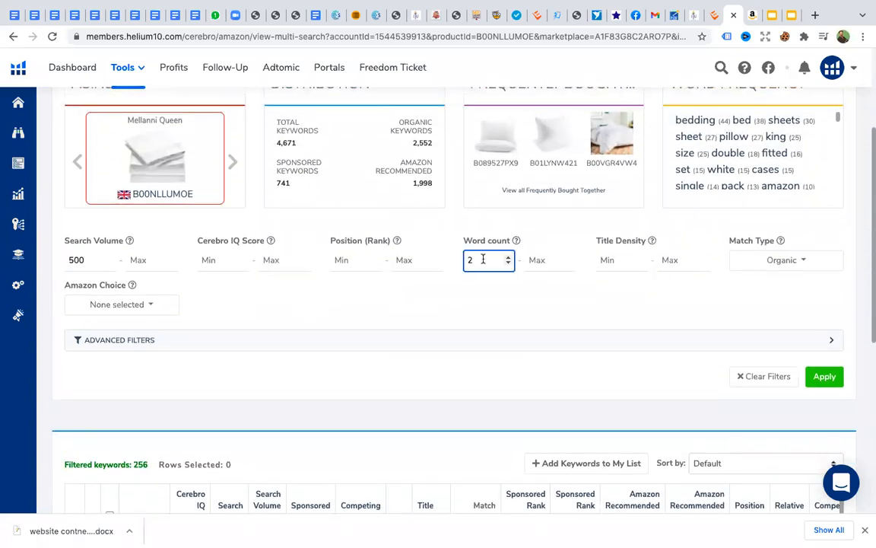
click(534, 297)
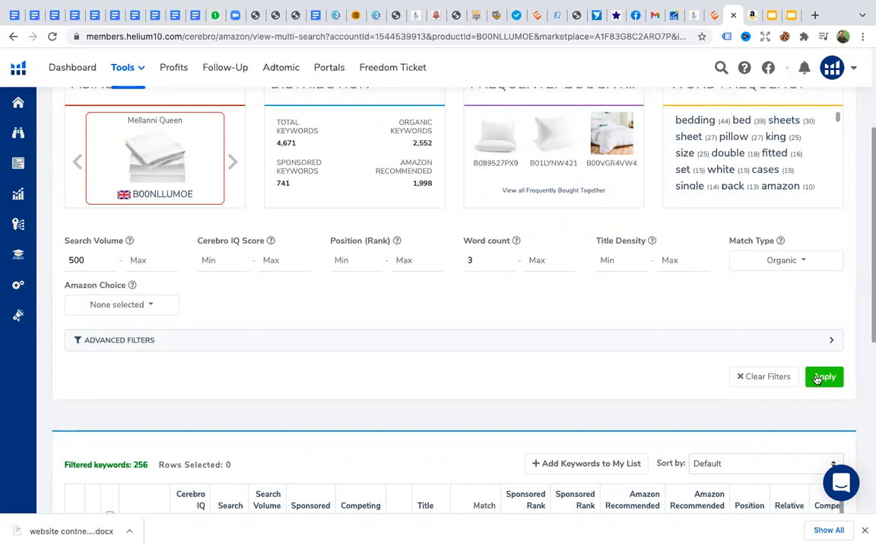
click(823, 379)
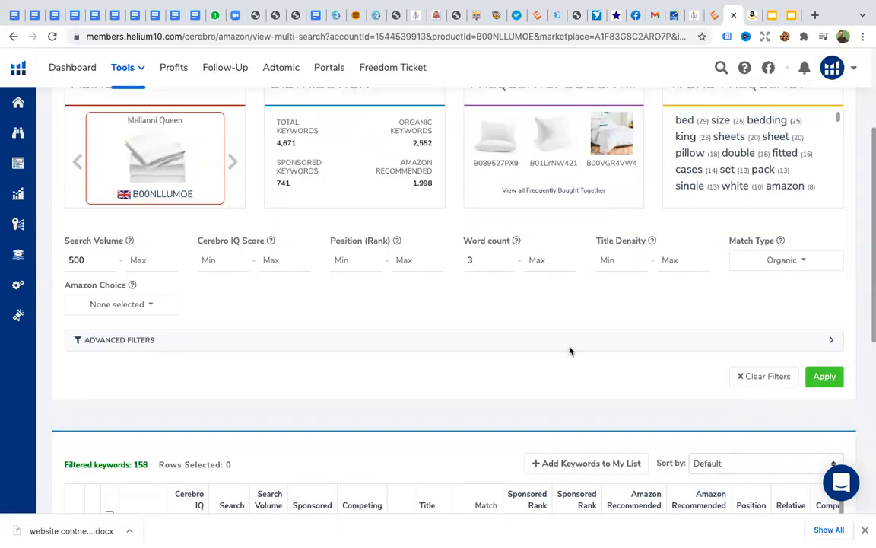
Restore the minimum word count to 2, apply it, and view the filtered keywords
click(481, 260)
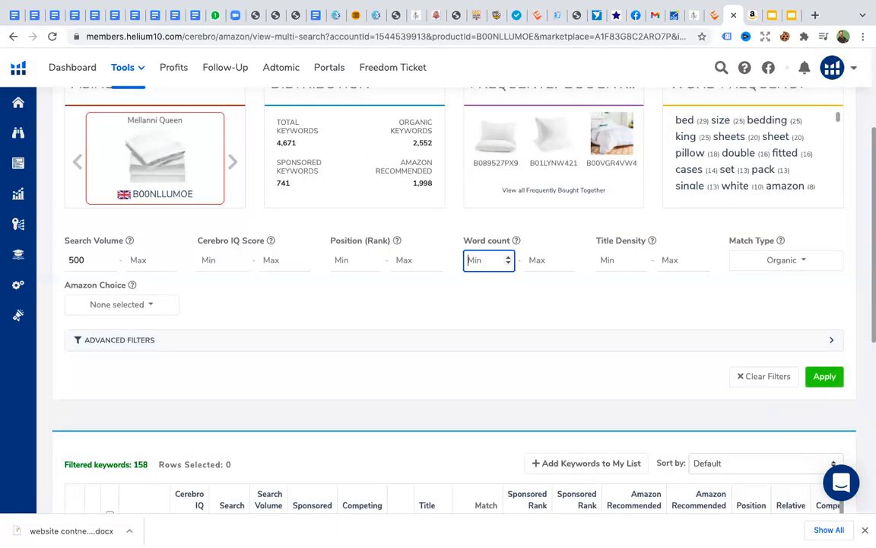
key(Return)
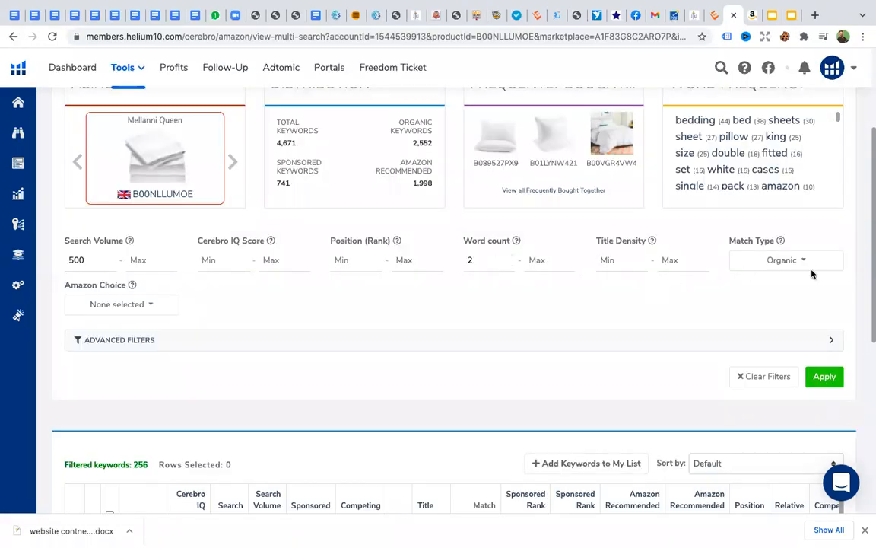
drag(868, 282, 868, 386)
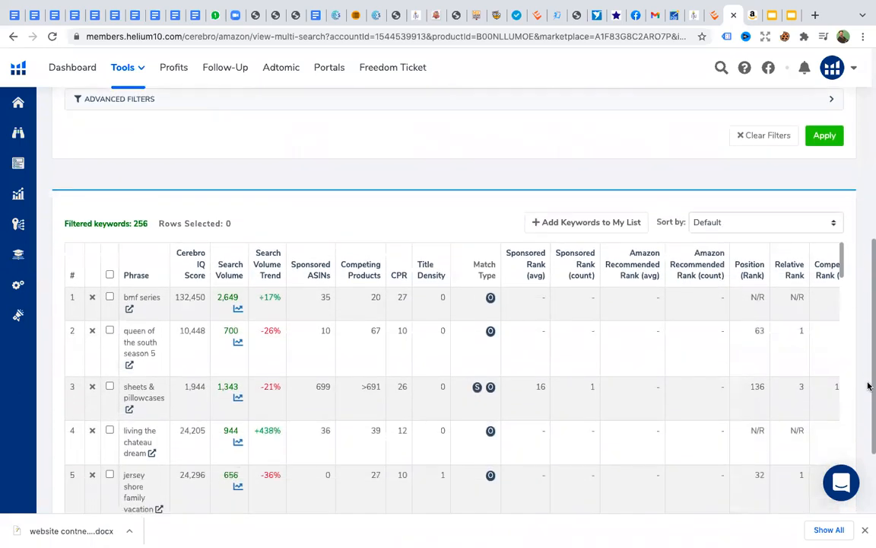
Expand the advanced filters, set the minimum Ranking Competitors to 3, and apply it to the keyword results
scroll(849, 312, up, 3)
scroll(842, 303, down, 1)
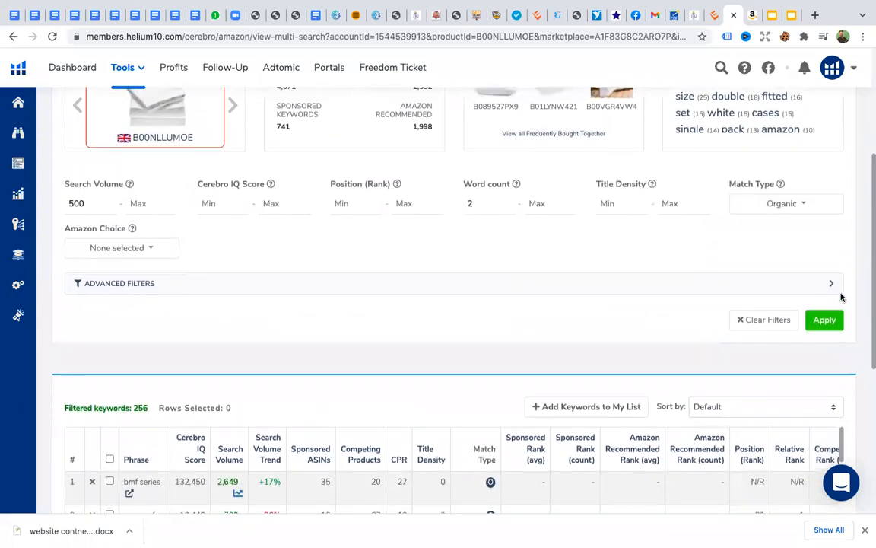
scroll(840, 302, up, 1)
scroll(761, 288, down, 1)
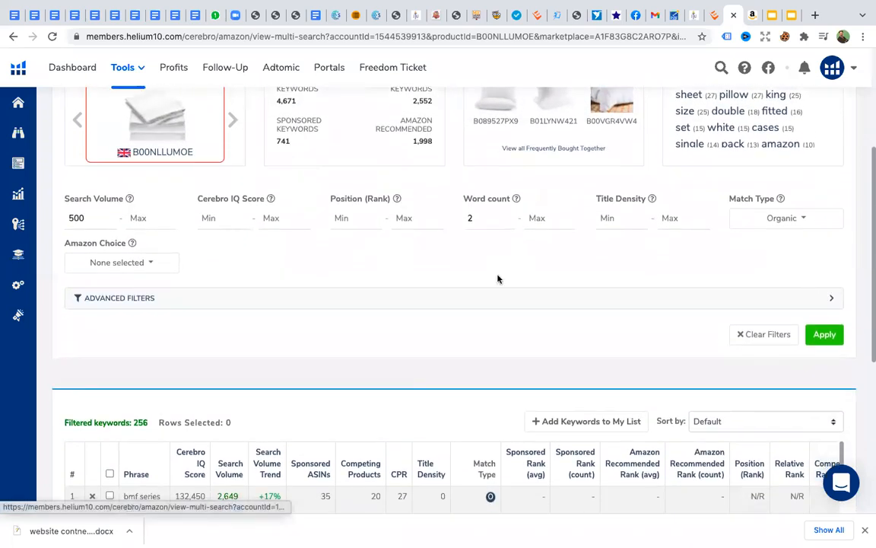
click(115, 299)
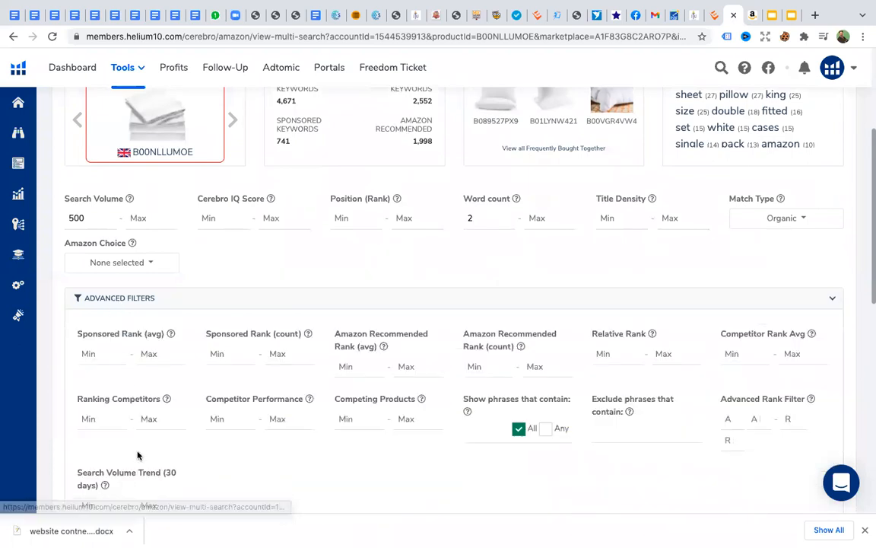
click(97, 420)
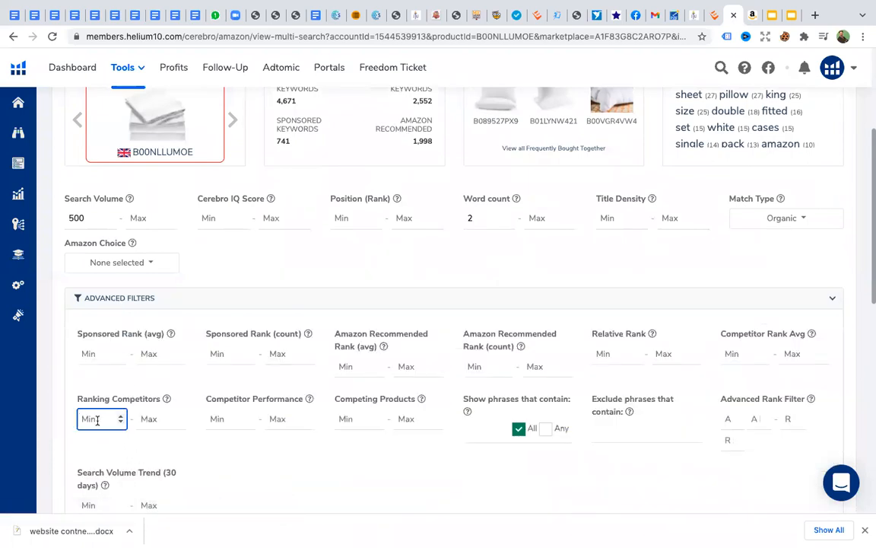
text(3)
key(Return)
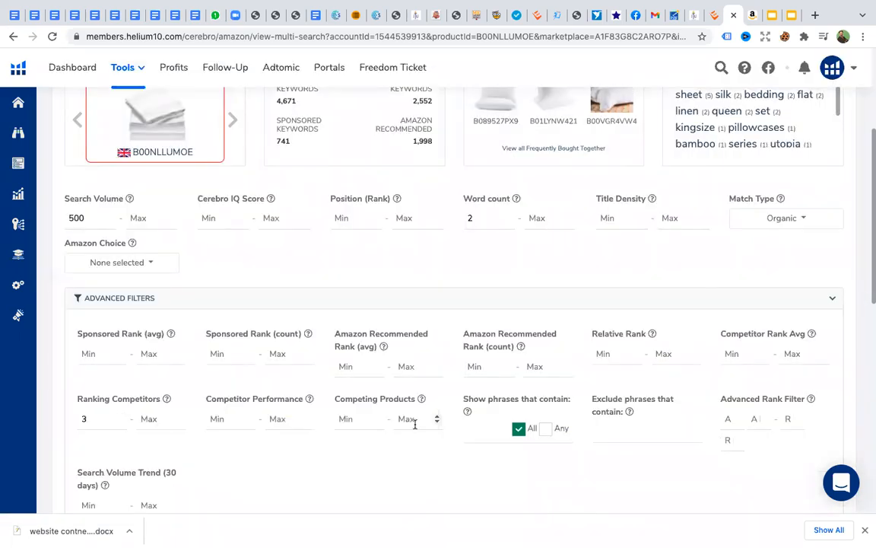
Check the filtered Cerebro keywords and open the export options for them
drag(867, 251, 837, 189)
scroll(837, 189, down, 5)
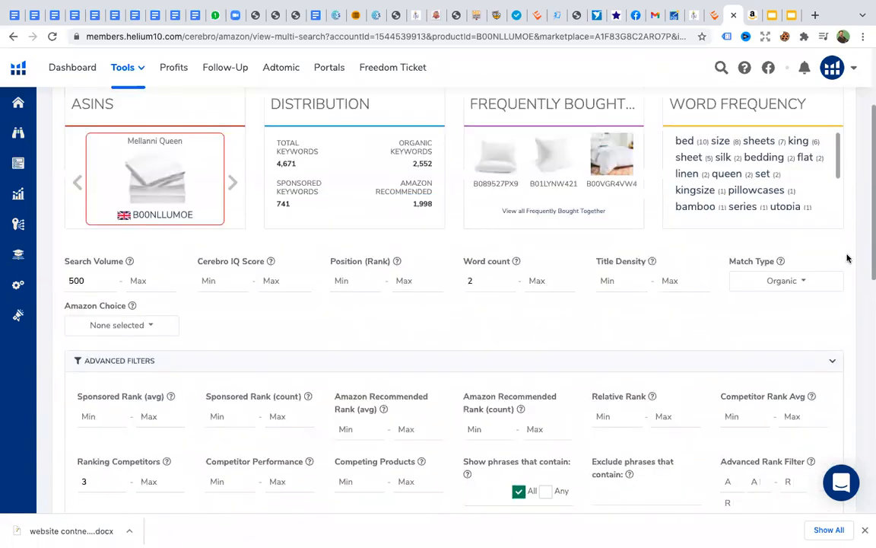
scroll(852, 312, down, 3)
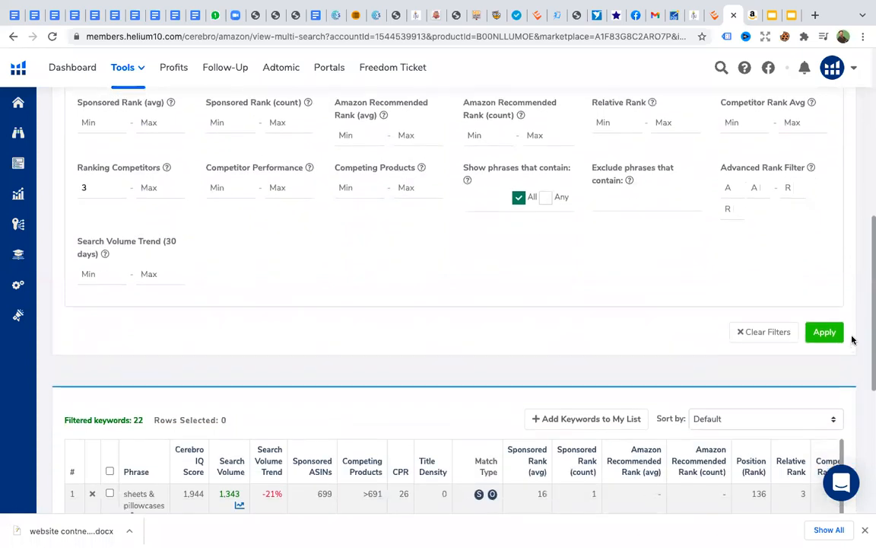
scroll(854, 374, down, 3)
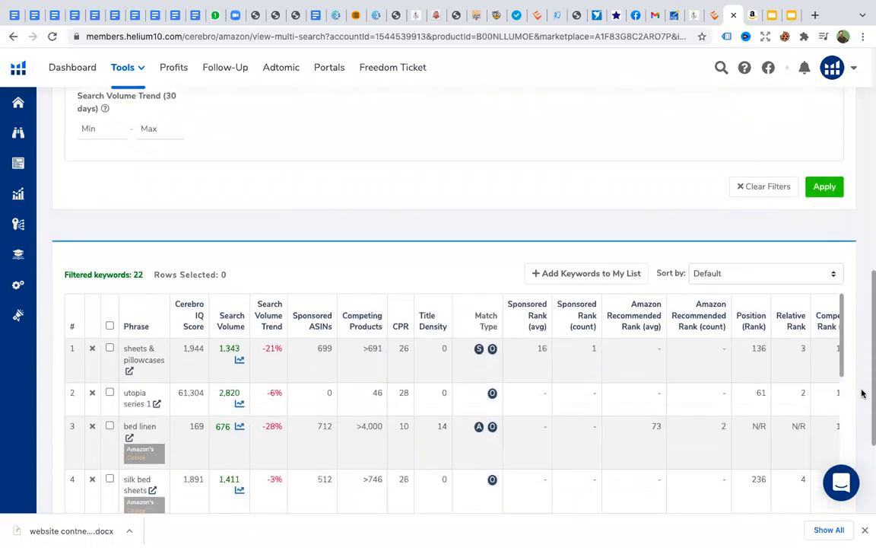
scroll(863, 422, up, 3)
scroll(847, 365, up, 7)
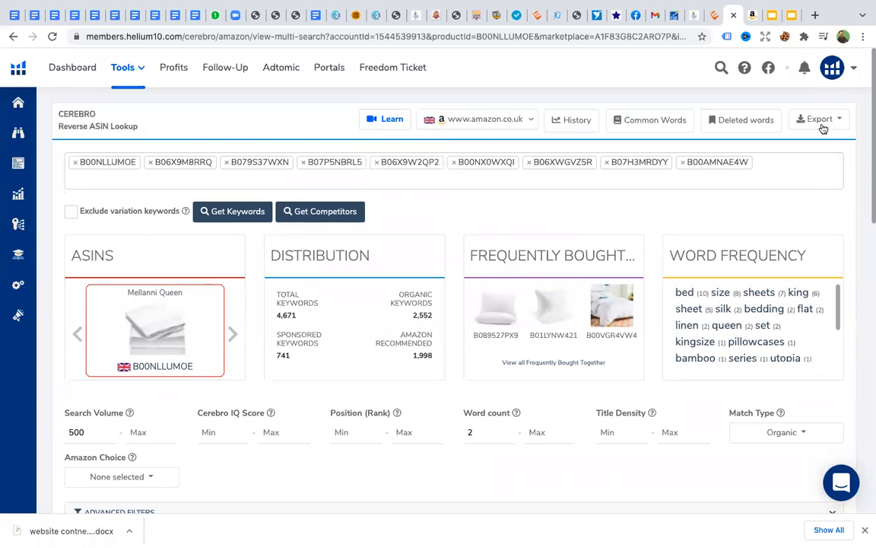
click(817, 122)
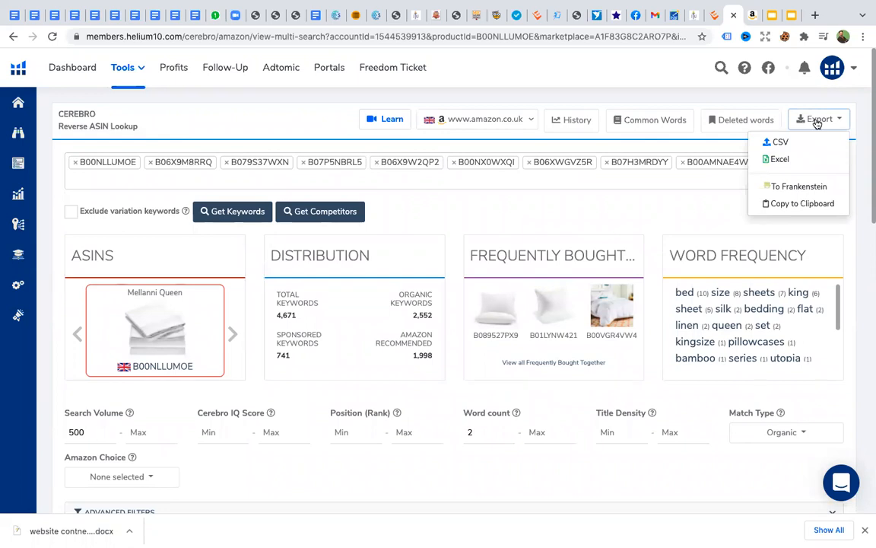
right_click(801, 194)
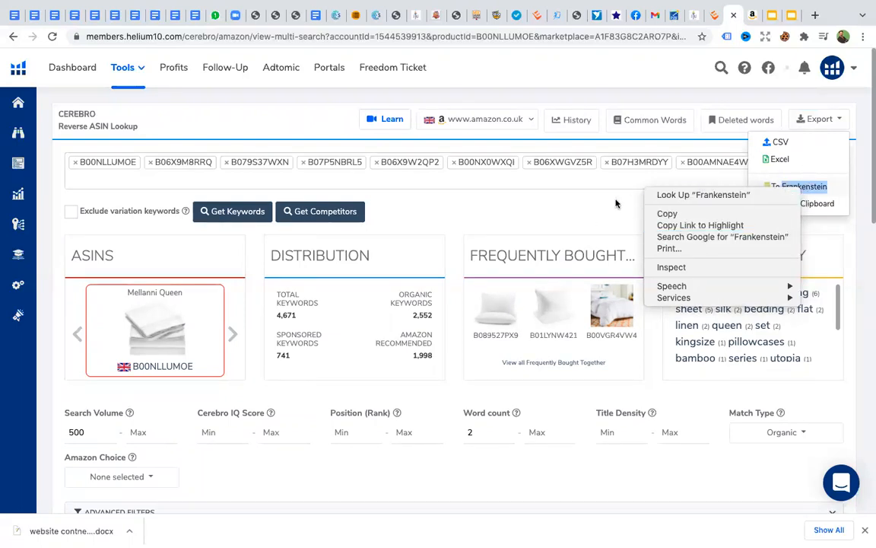
click(615, 263)
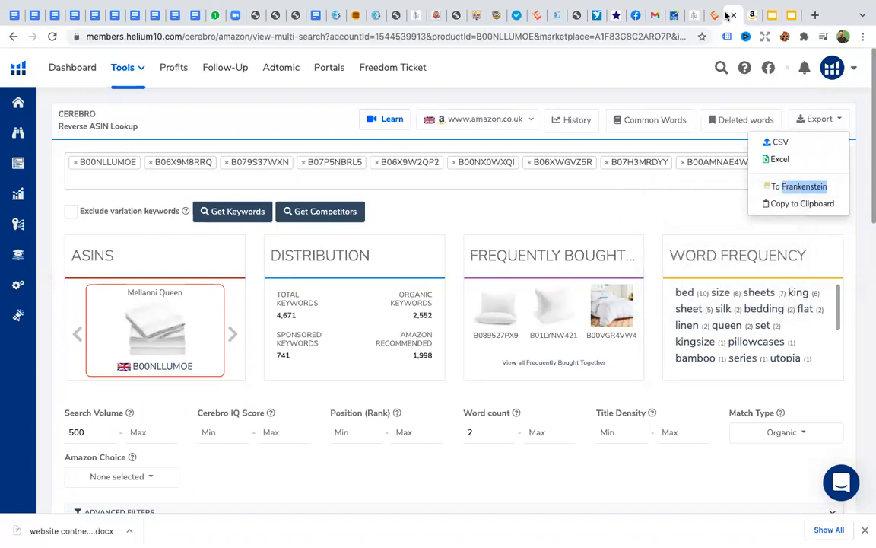
Duplicate the browser tab with the Cerebro results and return to the original tab
right_click(725, 15)
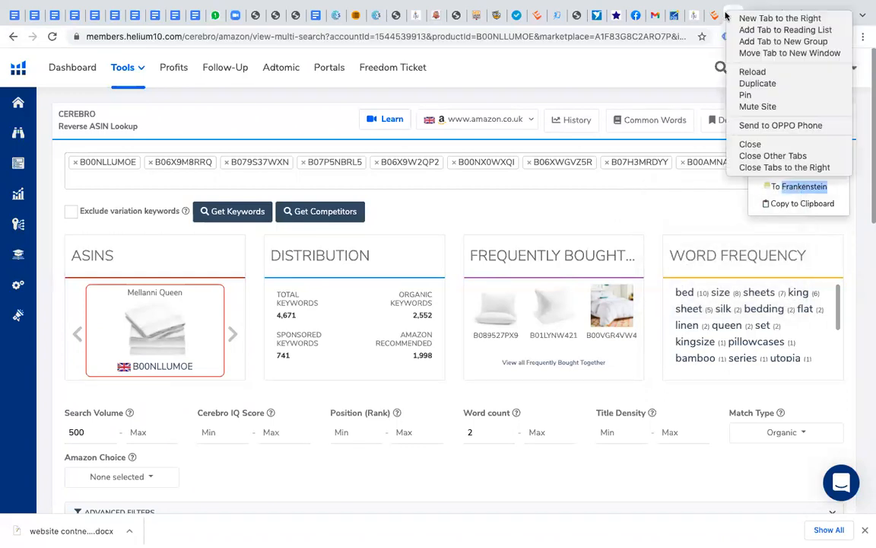
click(750, 86)
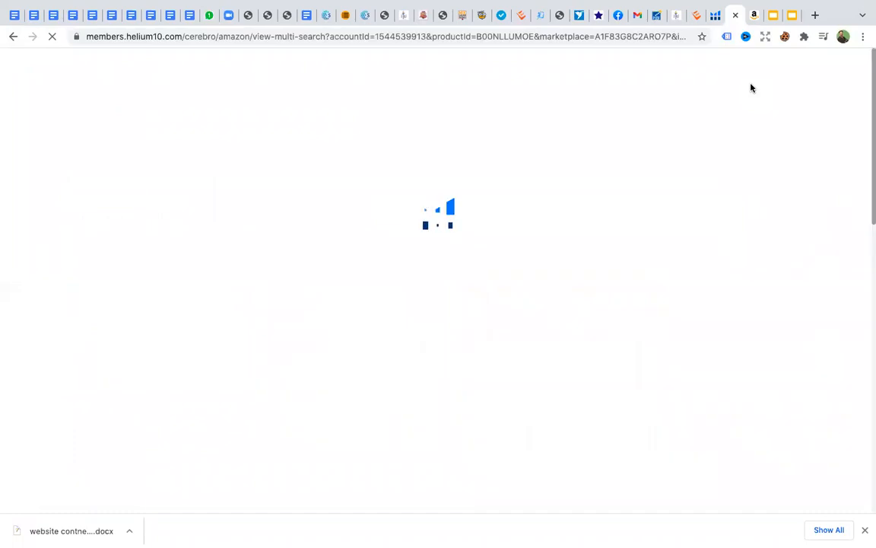
click(716, 19)
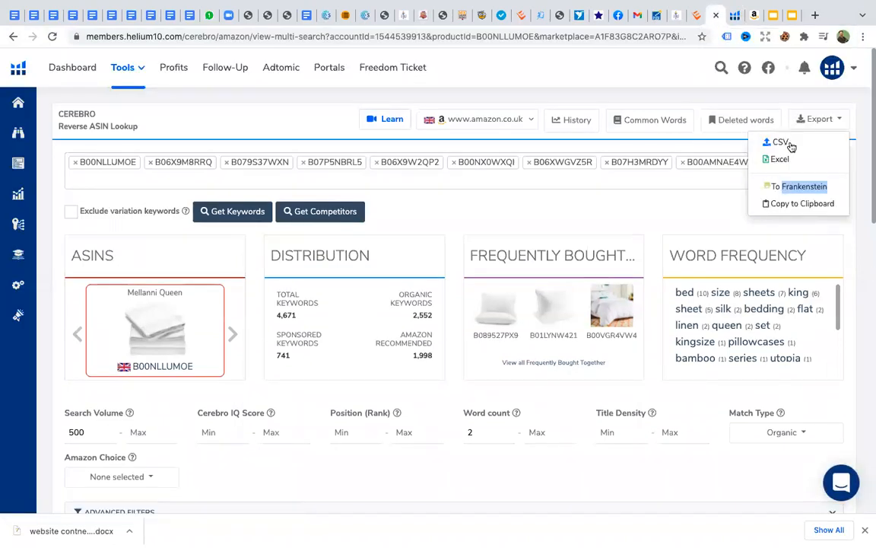
Send the filtered Cerebro keywords to Frankenstein and look through the imported original keywords
click(795, 188)
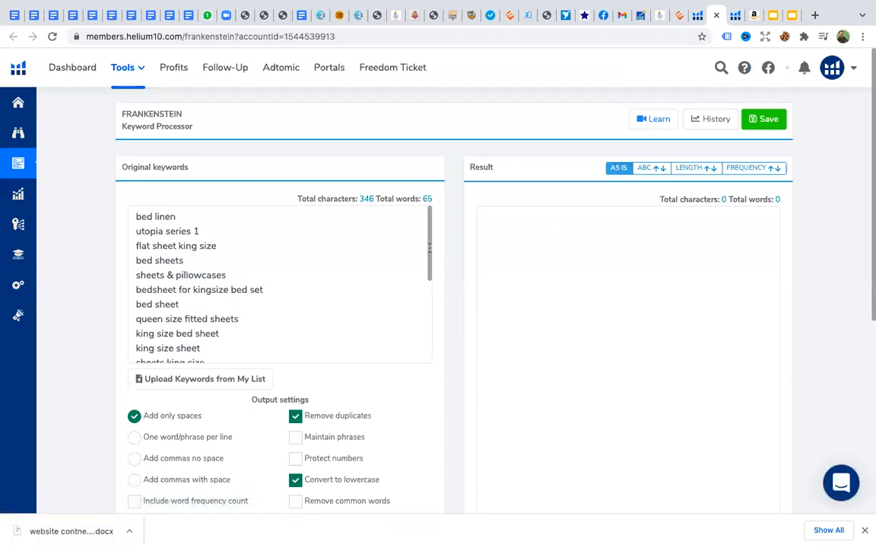
drag(430, 247, 439, 317)
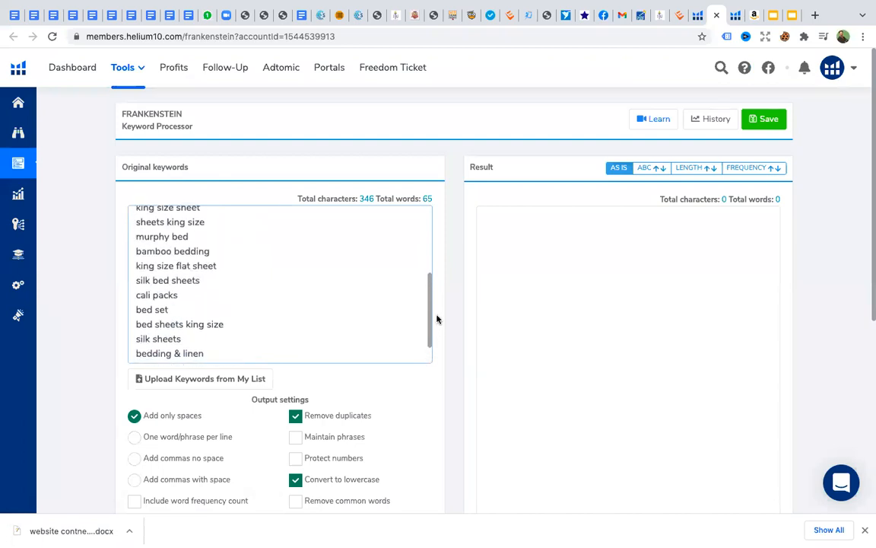
Set the Frankenstein output to remove common words and list one word/phrase per line
drag(868, 258, 869, 360)
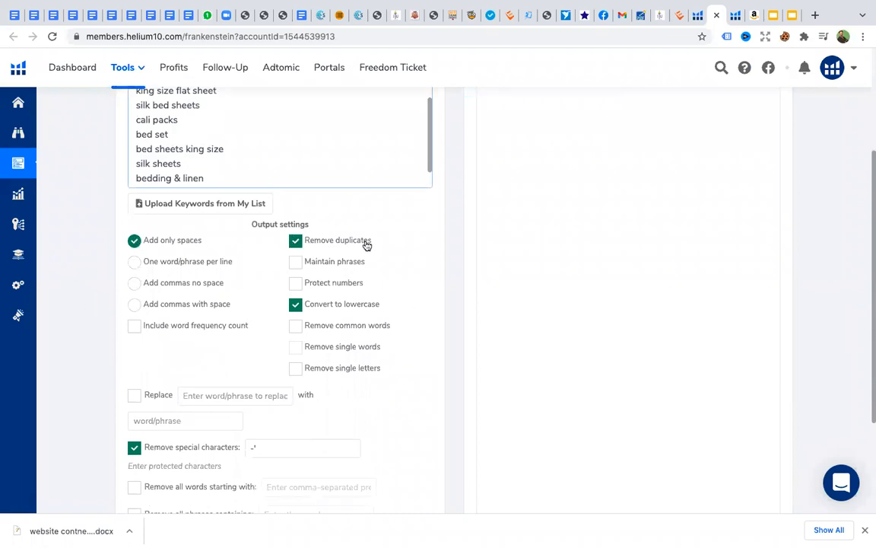
click(296, 327)
click(134, 263)
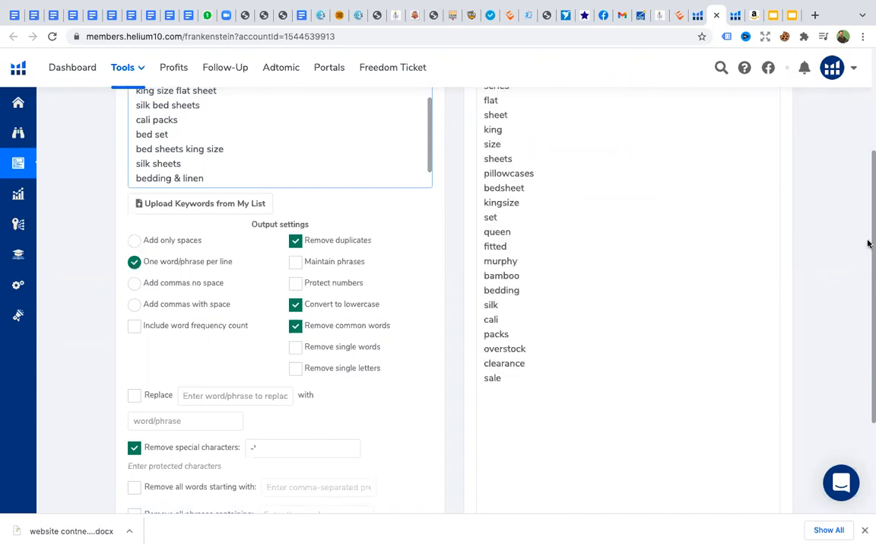
Review the processed keywords in the Frankenstein result and copy the whole list from bed to sale
drag(868, 245, 840, 168)
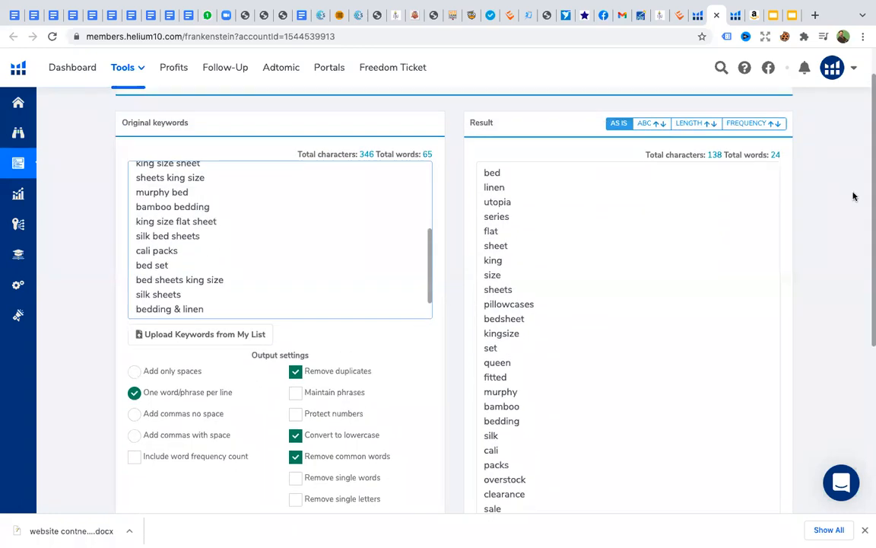
scroll(868, 219, up, 2)
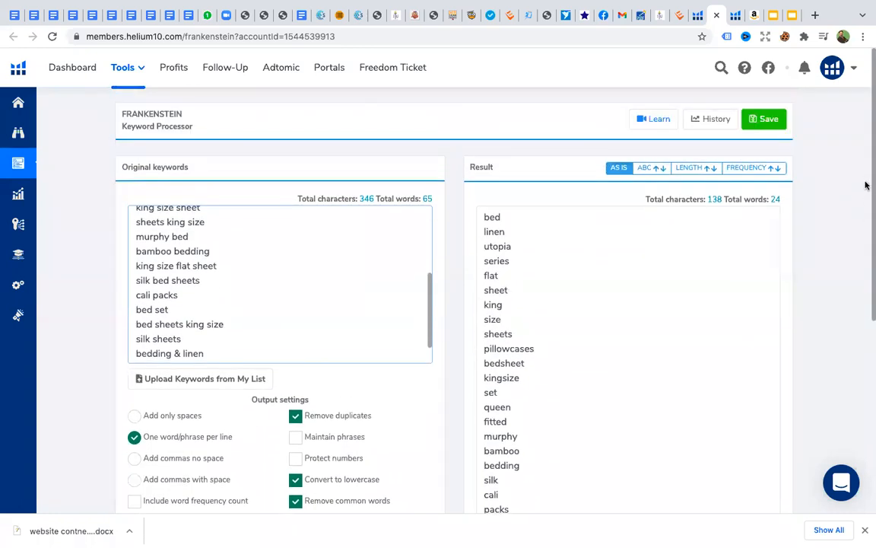
scroll(866, 199, down, 1)
scroll(860, 186, up, 1)
scroll(867, 259, down, 3)
scroll(845, 262, up, 2)
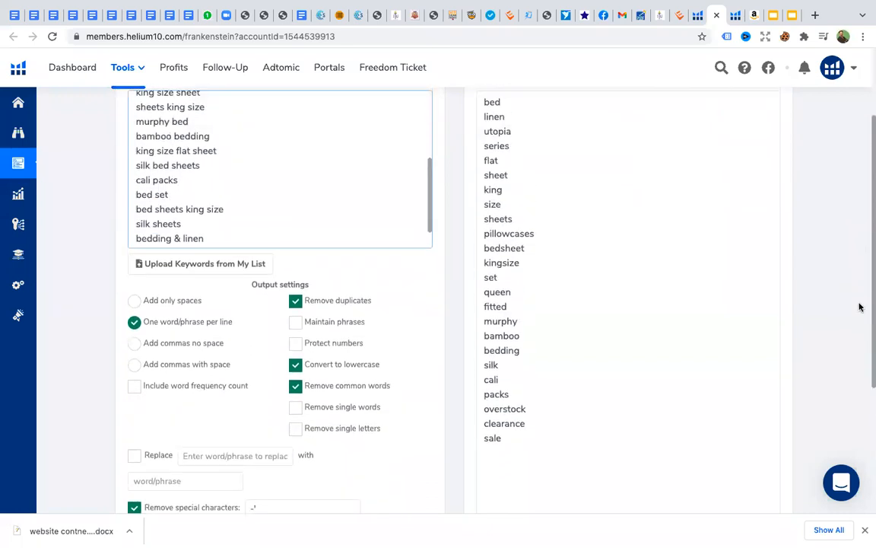
scroll(840, 255, up, 1)
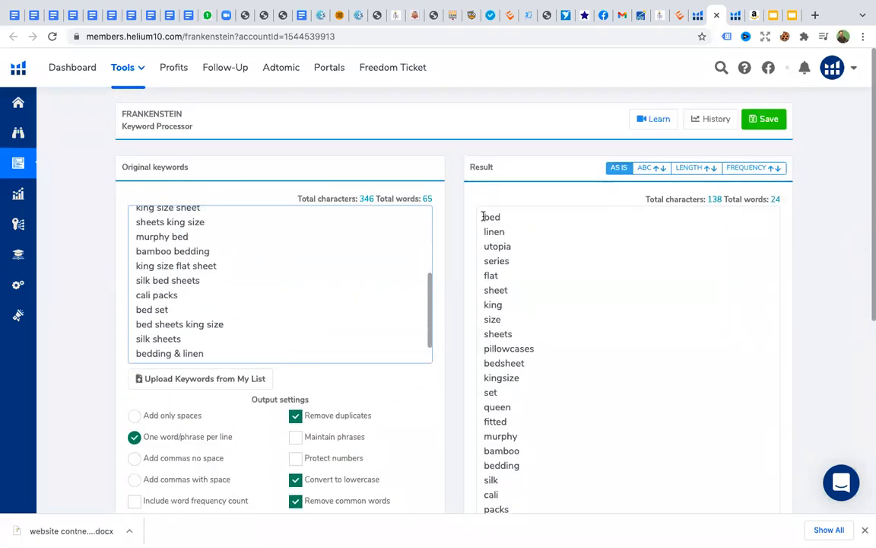
drag(483, 216, 503, 506)
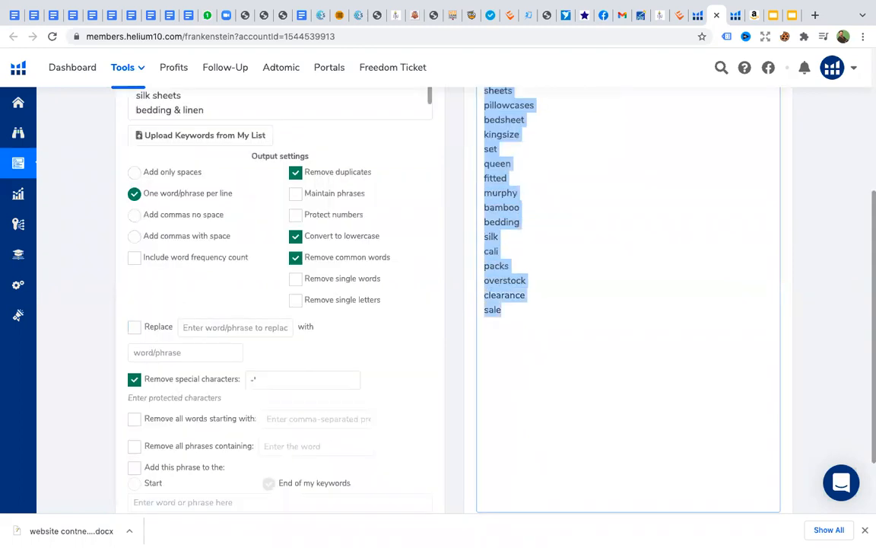
right_click(500, 115)
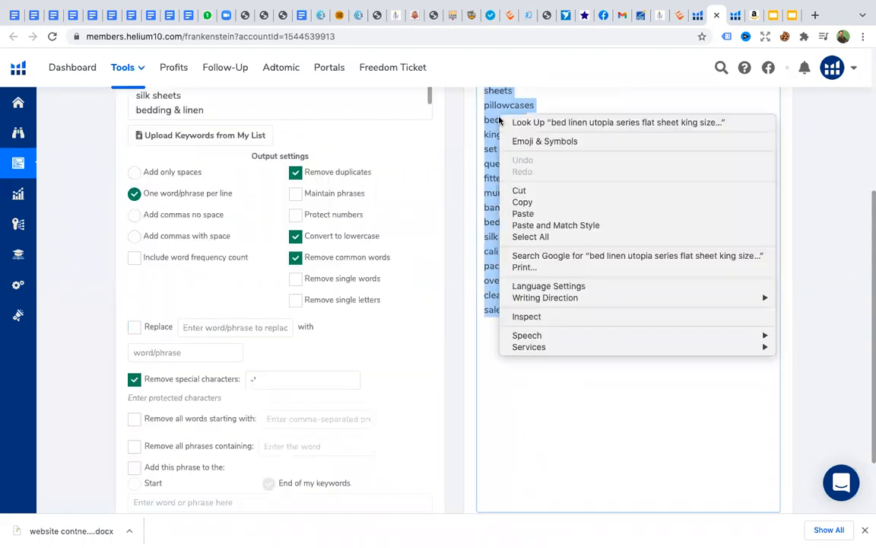
click(525, 203)
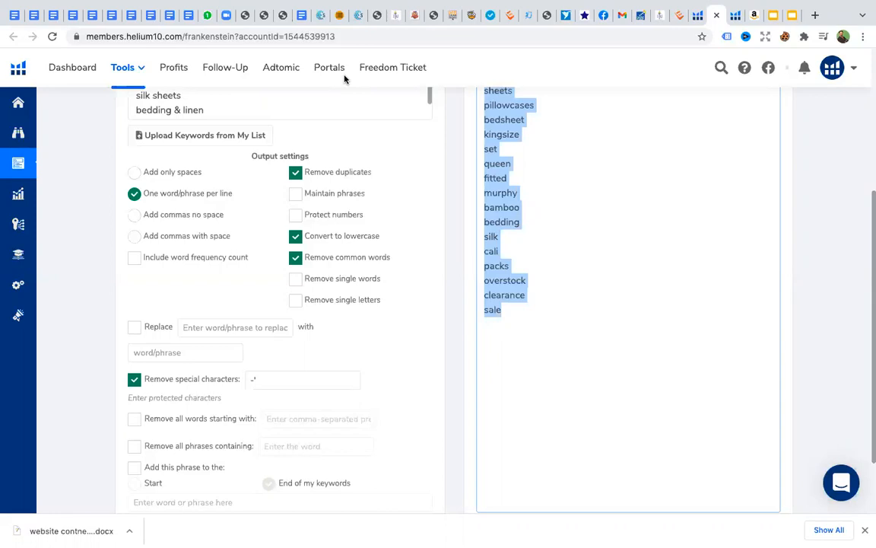
right_click(499, 134)
click(525, 216)
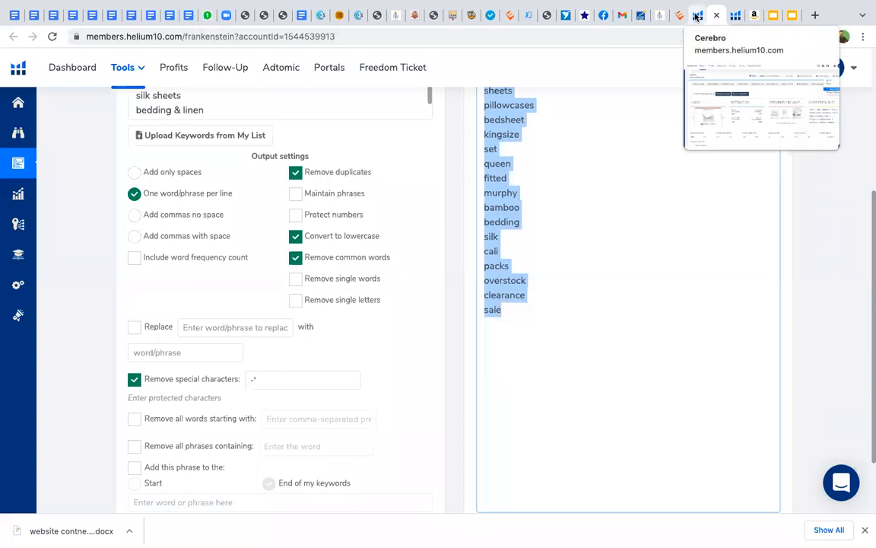
click(736, 15)
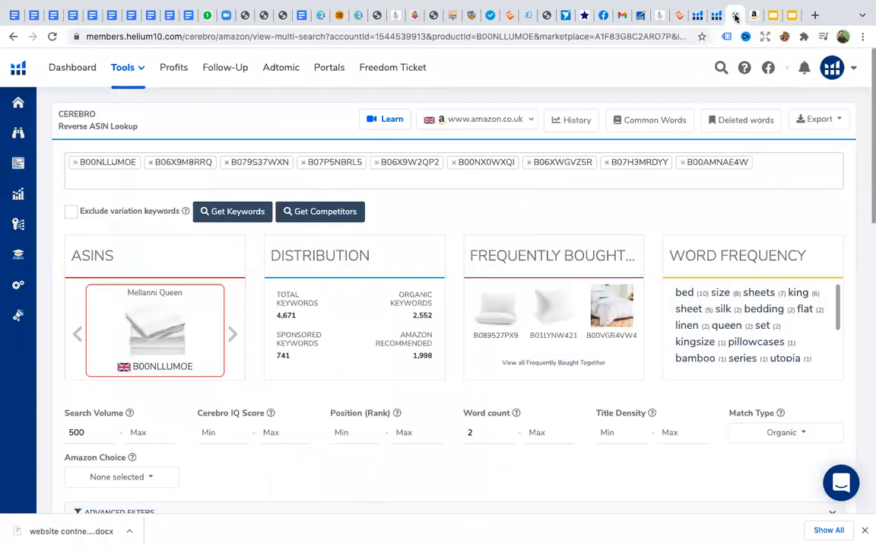
click(698, 17)
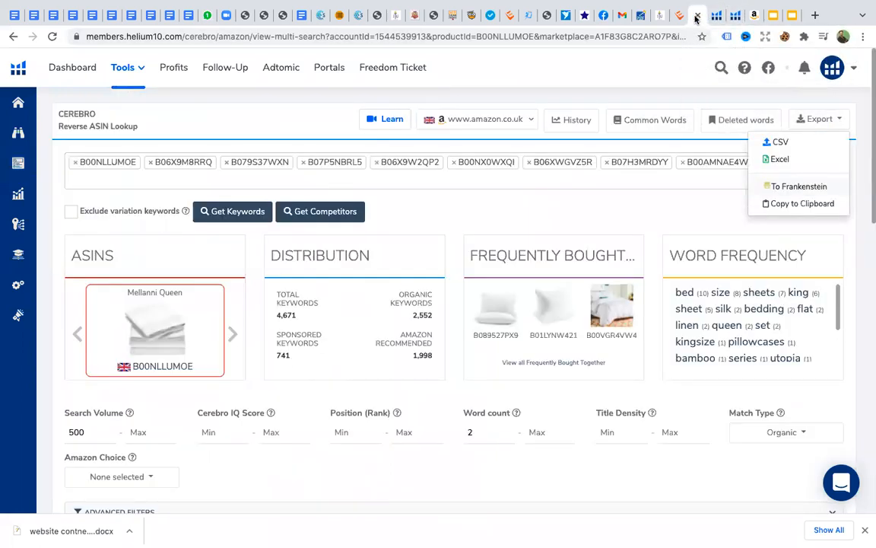
click(718, 15)
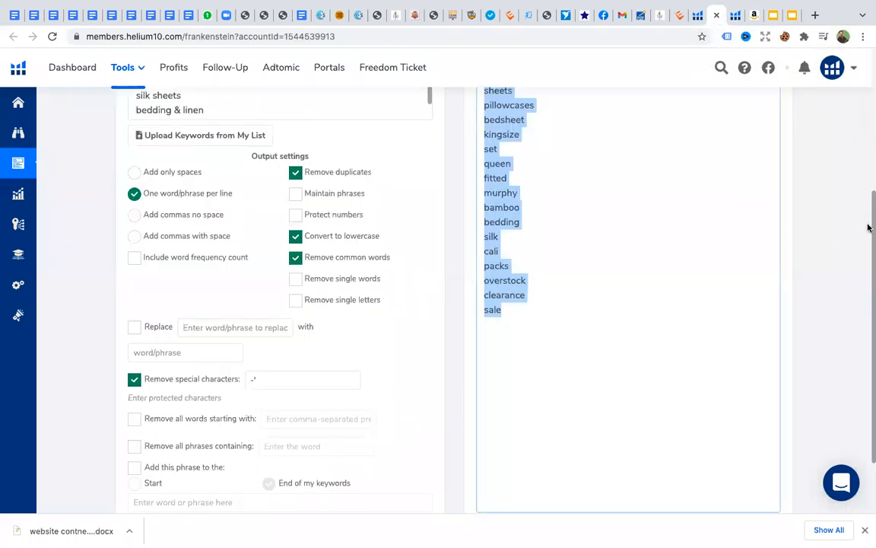
scroll(867, 227, up, 5)
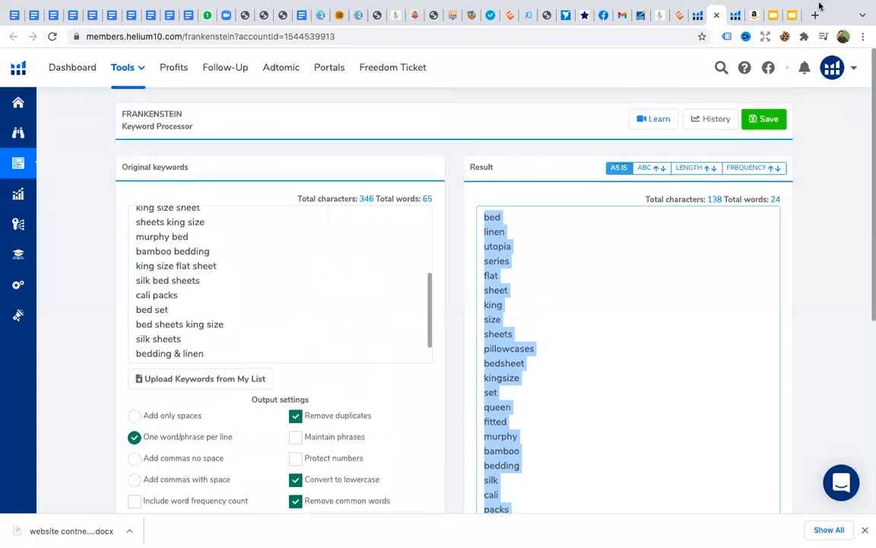
Open the Scribbles listing optimizer and paste the copied Frankenstein keywords into its phrases field
mouse_move(9, 152)
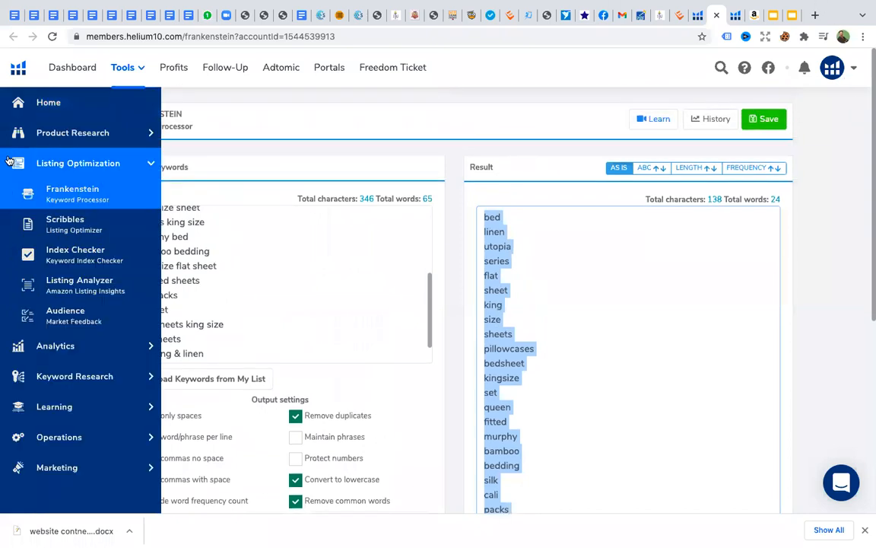
click(64, 226)
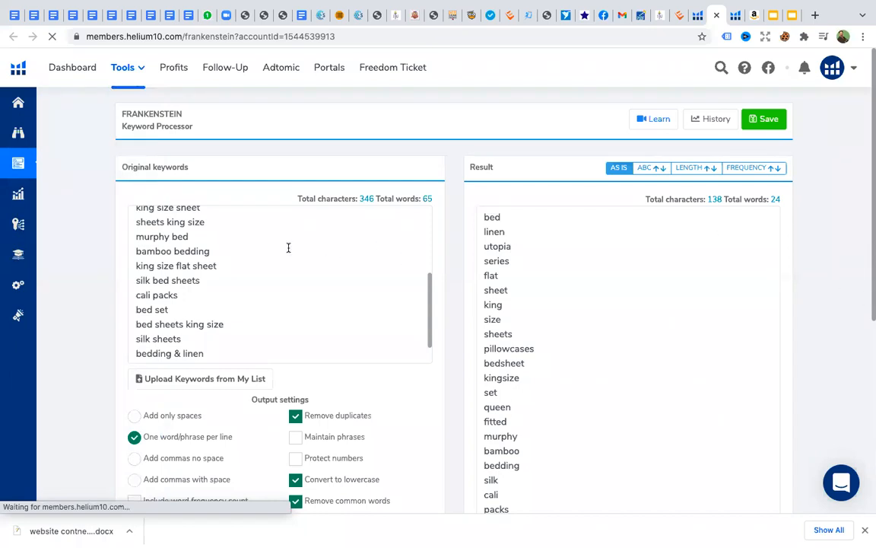
mouse_move(11, 172)
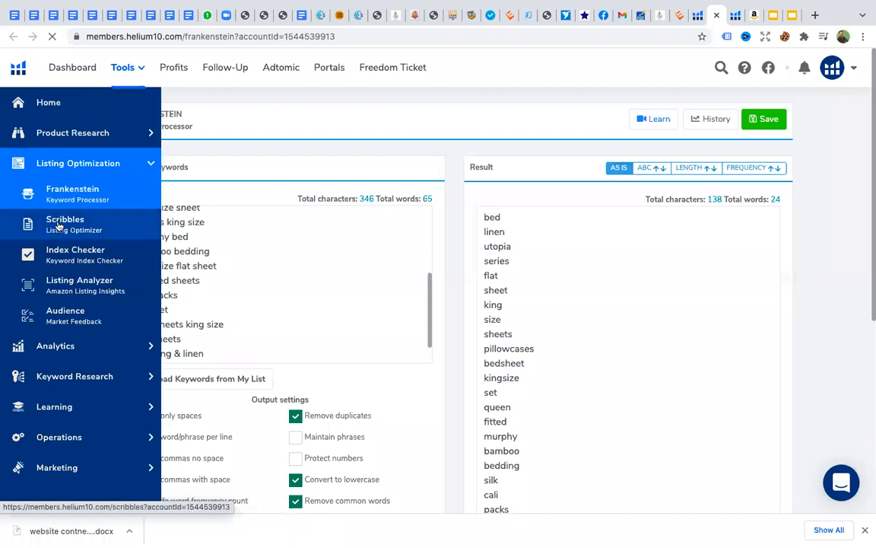
click(61, 229)
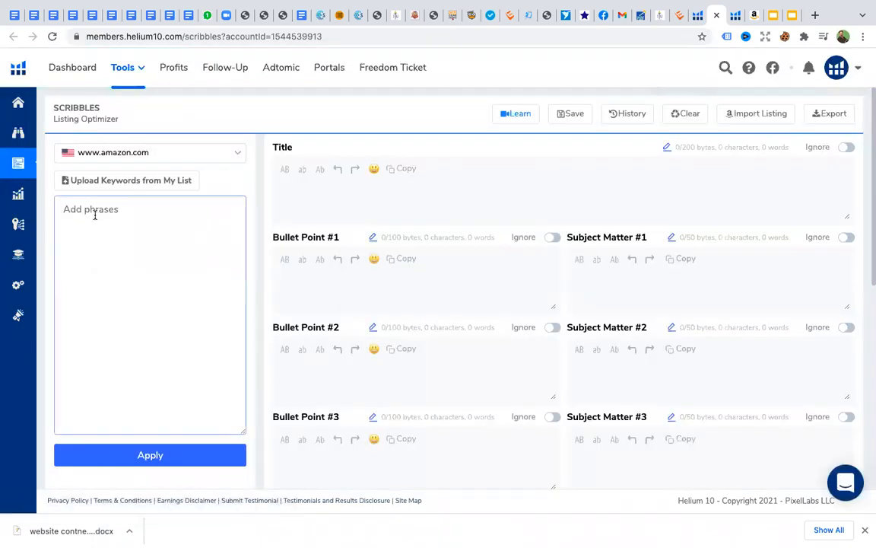
right_click(95, 217)
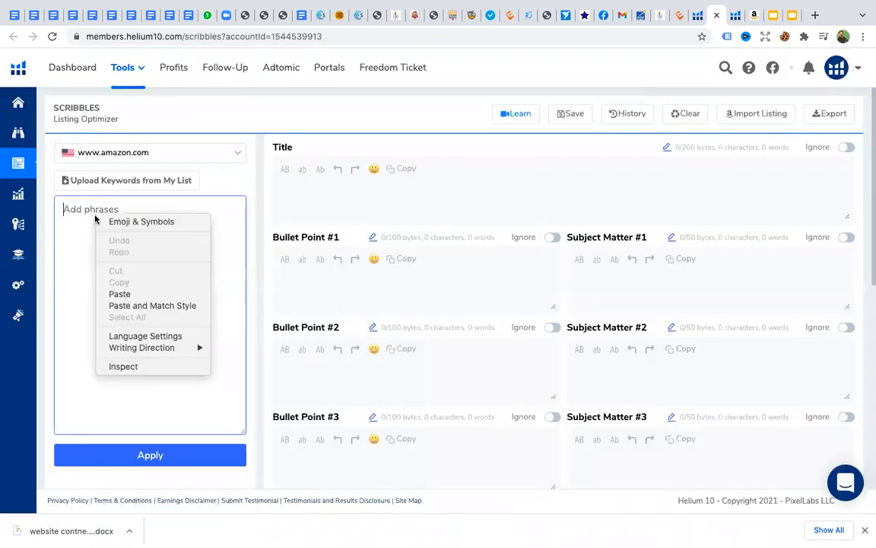
click(119, 295)
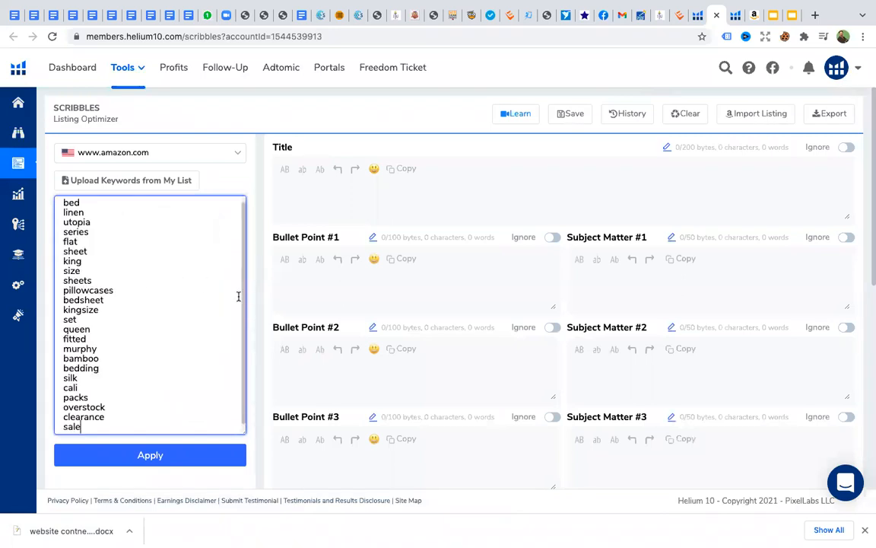
scroll(219, 281, down, 1)
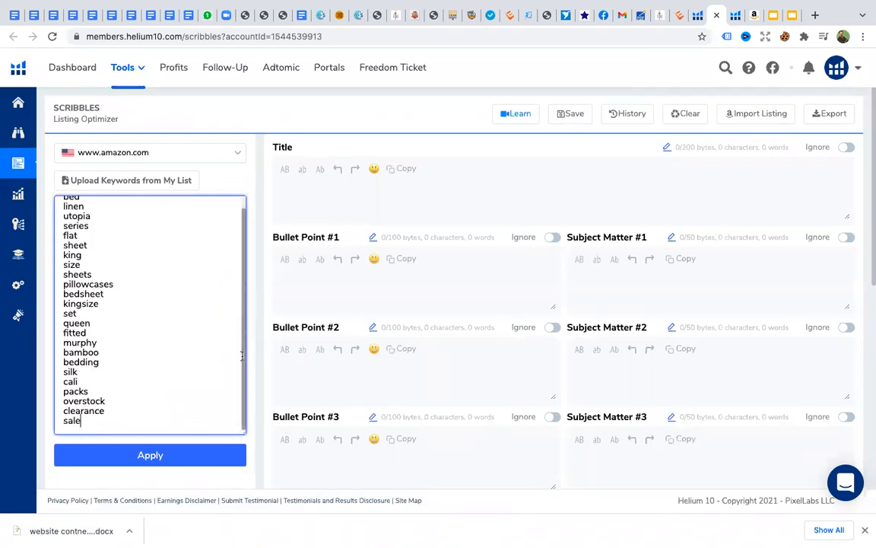
Review the Cerebro filter settings and the filtered keyword table for the bed sheet ASINs
click(694, 18)
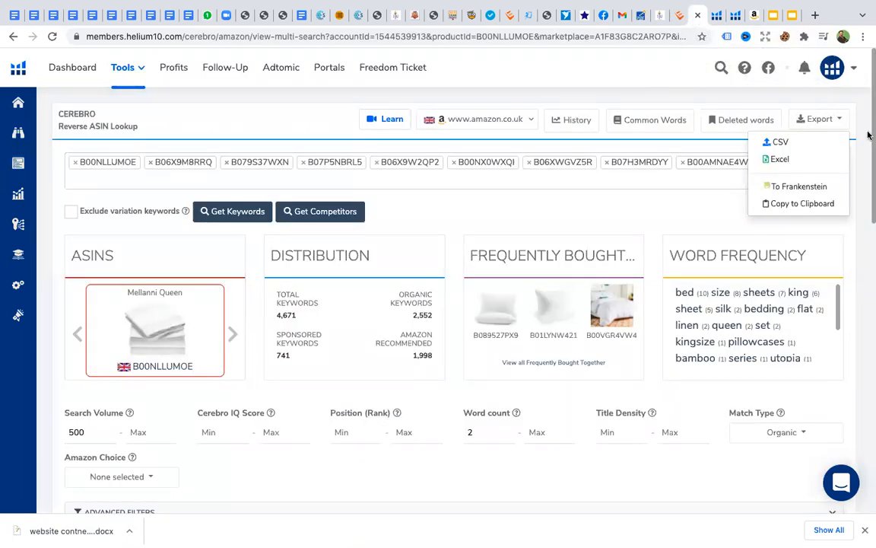
scroll(868, 299, down, 4)
scroll(868, 299, down, 5)
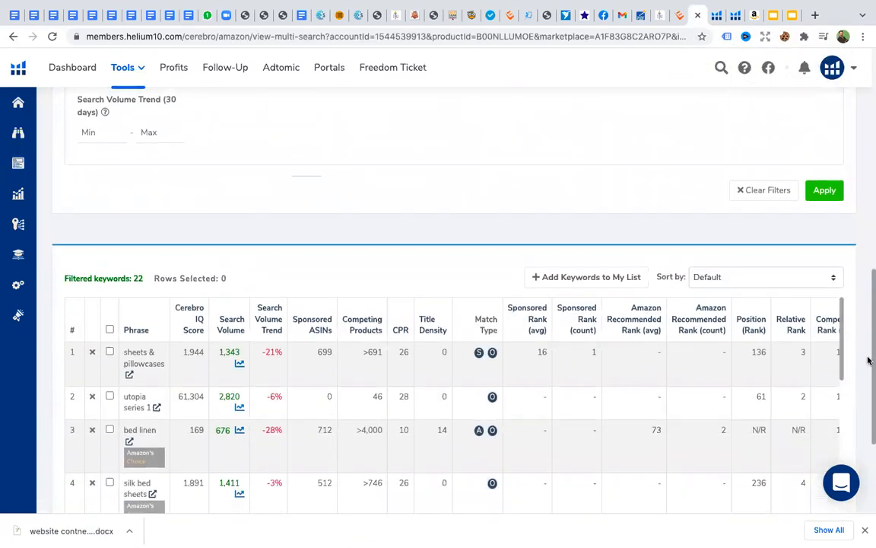
scroll(869, 299, up, 5)
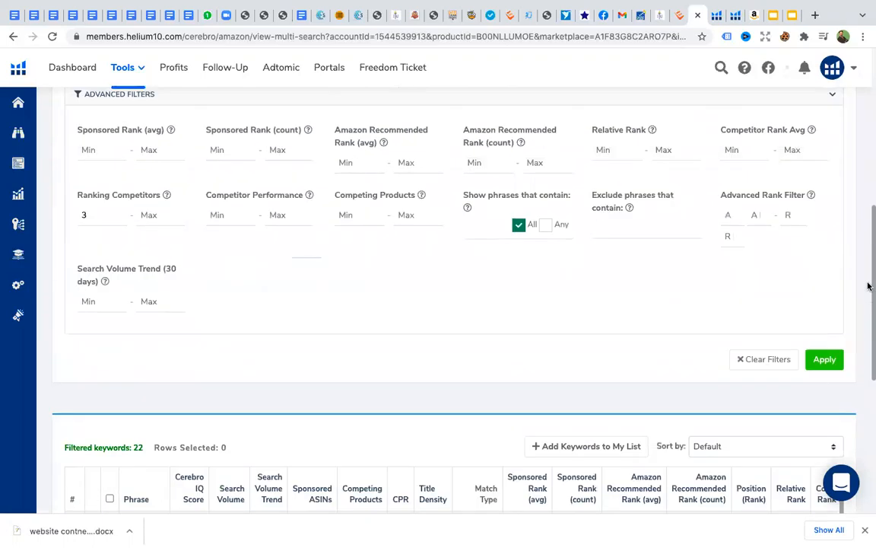
scroll(857, 201, up, 3)
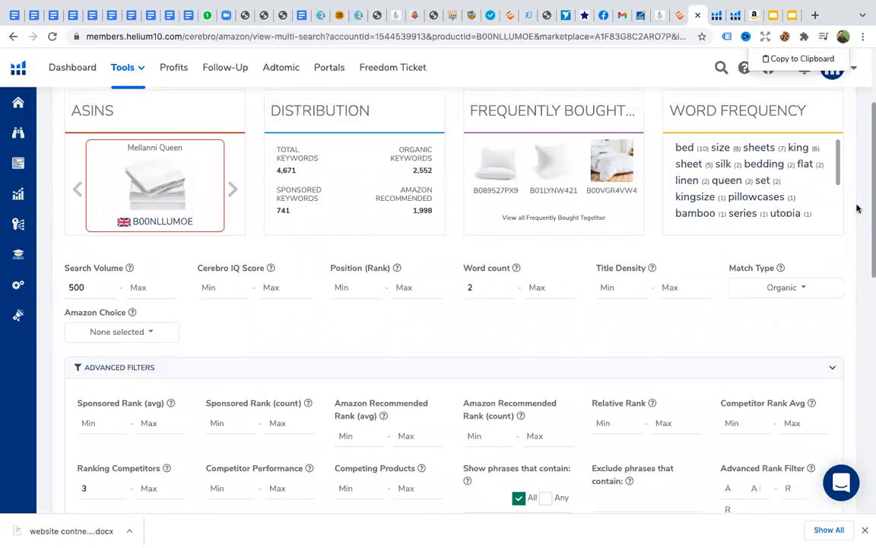
scroll(858, 197, down, 1)
scroll(854, 182, up, 2)
scroll(846, 166, up, 1)
scroll(847, 164, down, 1)
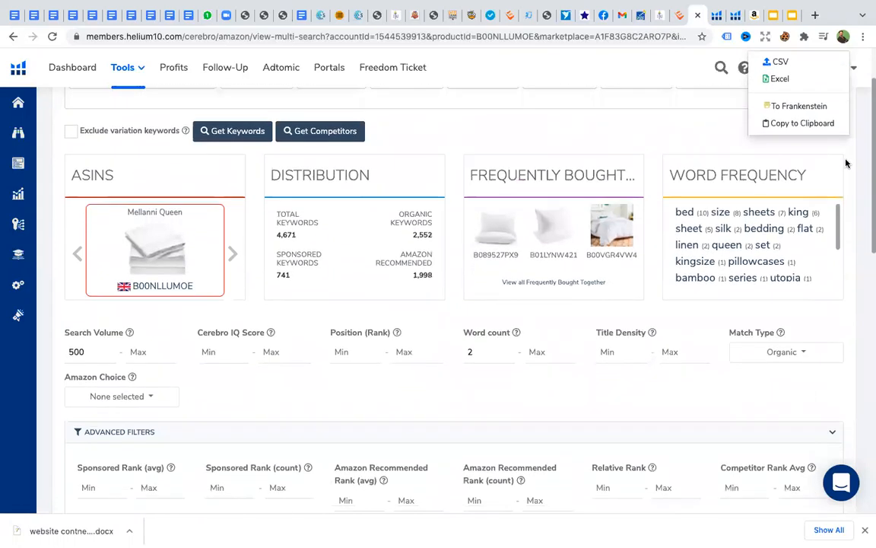
scroll(847, 172, up, 2)
Copy the filtered Cerebro keyword phrases for the bed sheet ASINs to the clipboard
click(735, 16)
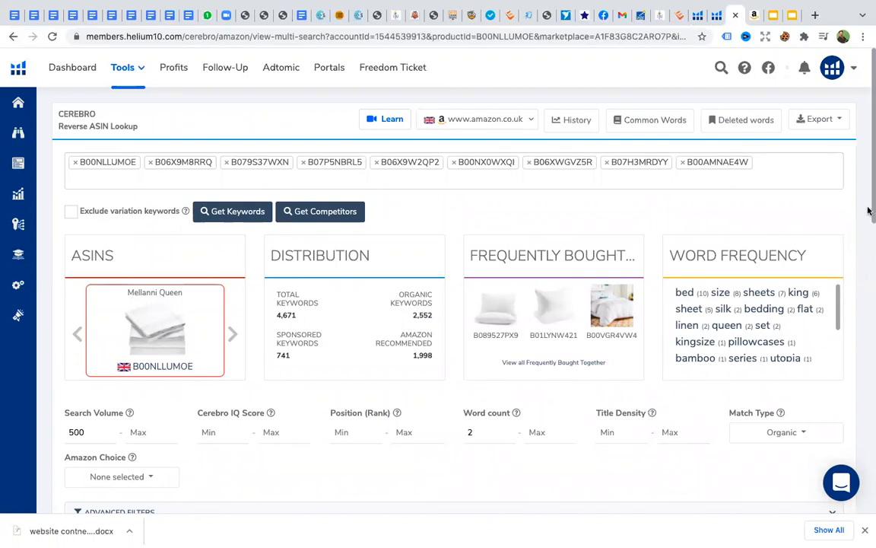
scroll(868, 220, down, 1)
drag(869, 220, 868, 402)
drag(869, 420, 860, 182)
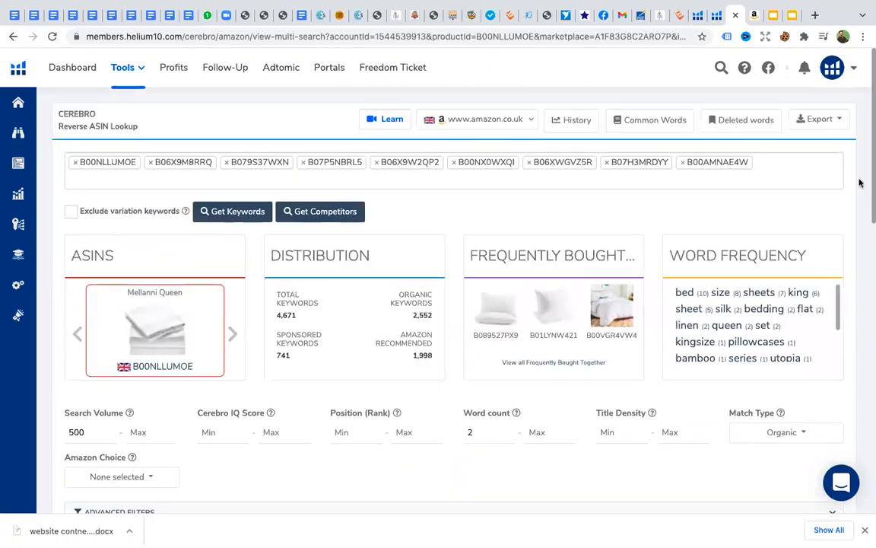
click(820, 119)
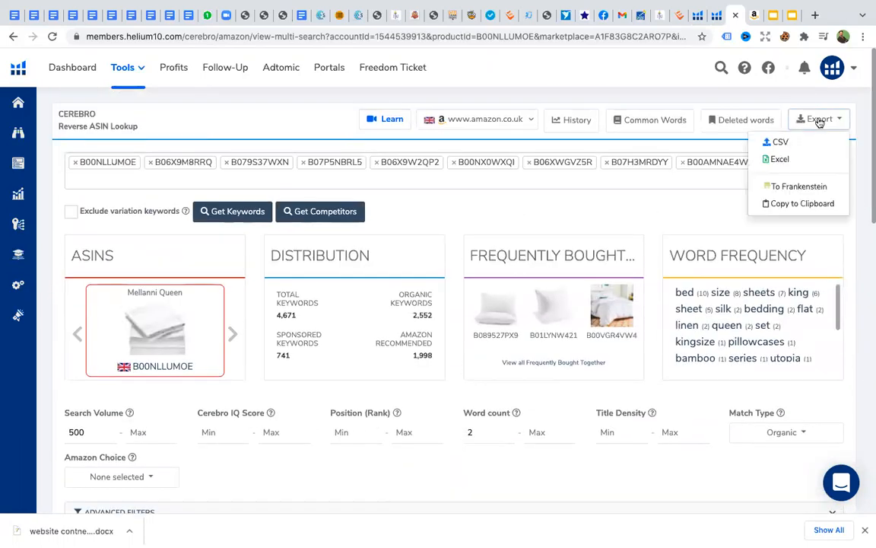
click(802, 203)
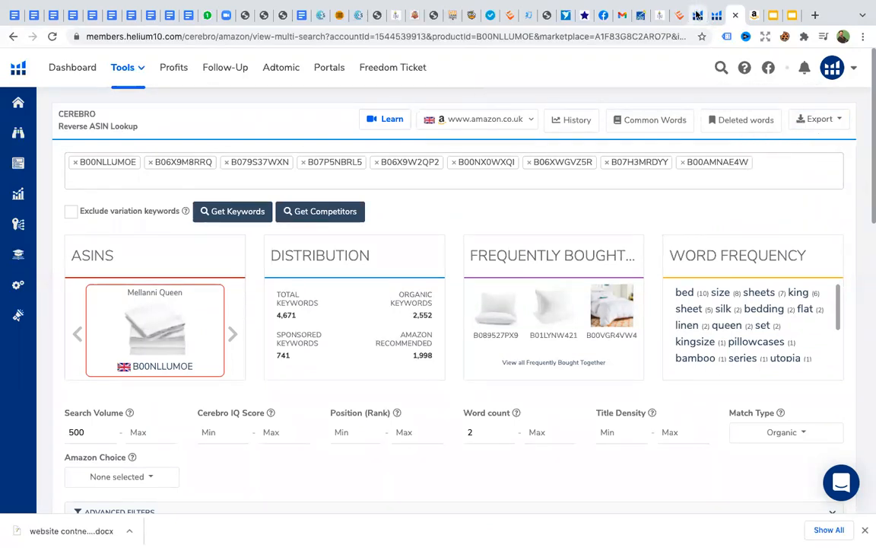
click(699, 15)
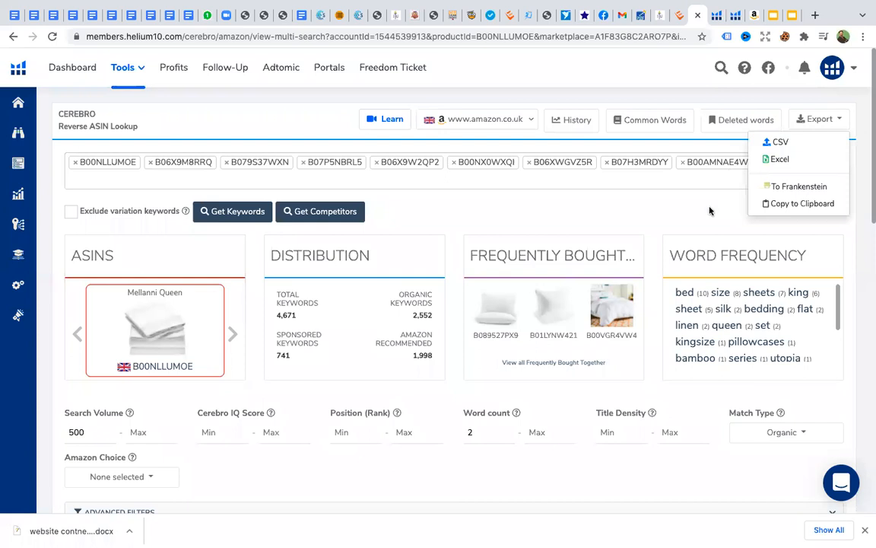
click(643, 180)
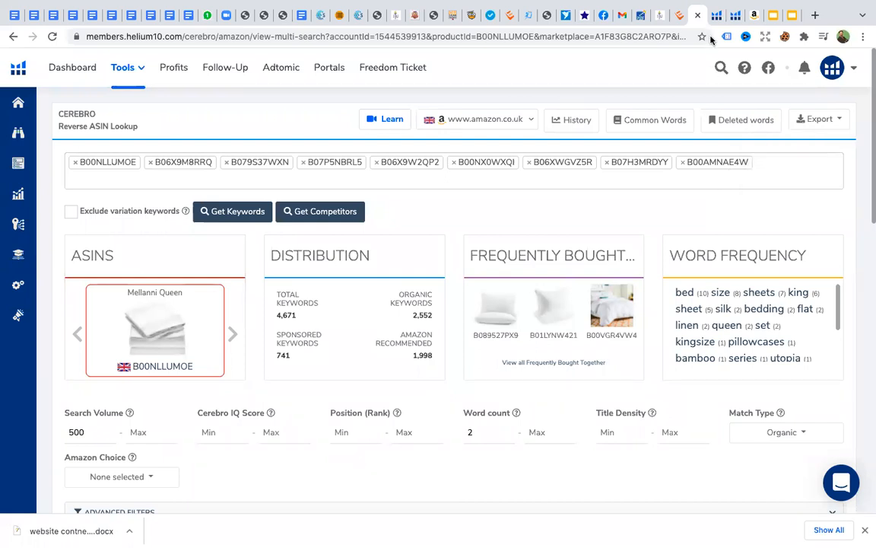
Paste the copied Cerebro phrases above the single words in the Scribbles keyword list and remove the blank lines at its start
click(716, 15)
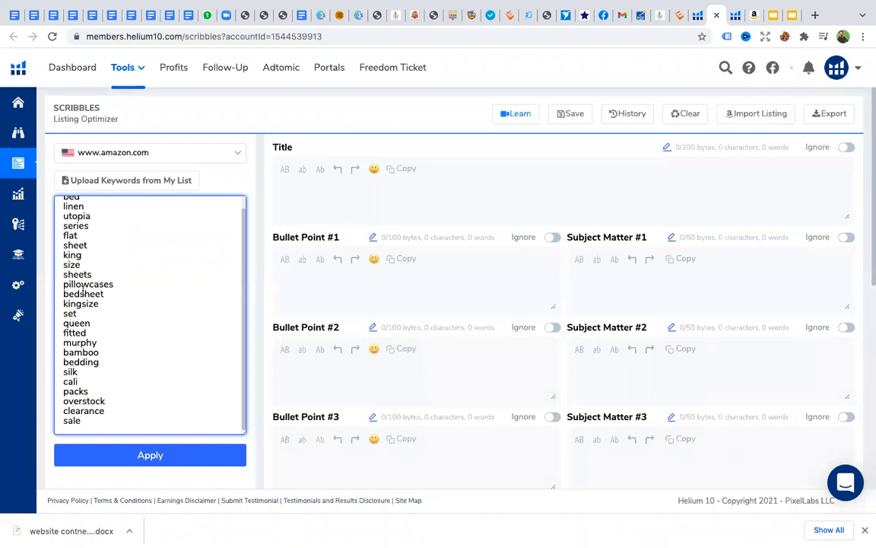
click(64, 201)
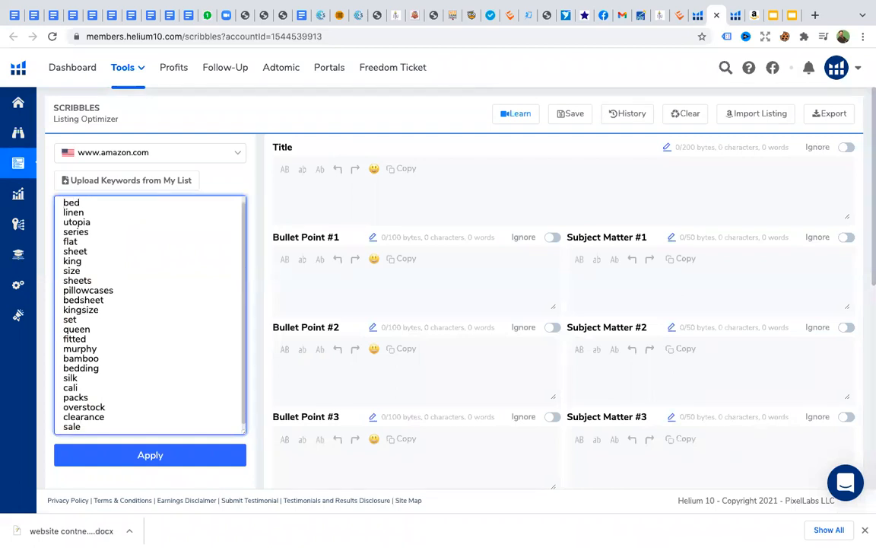
key(Return)
key(Return)
key(Return)
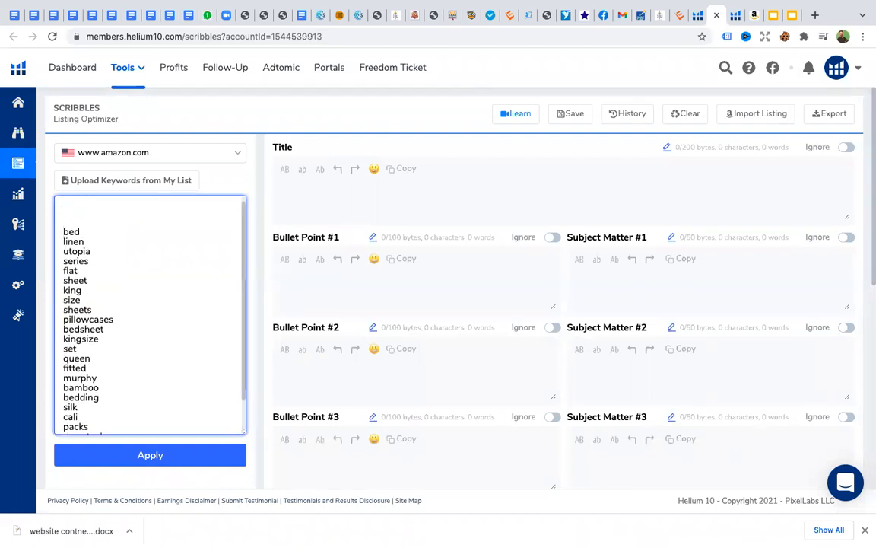
key(super+v)
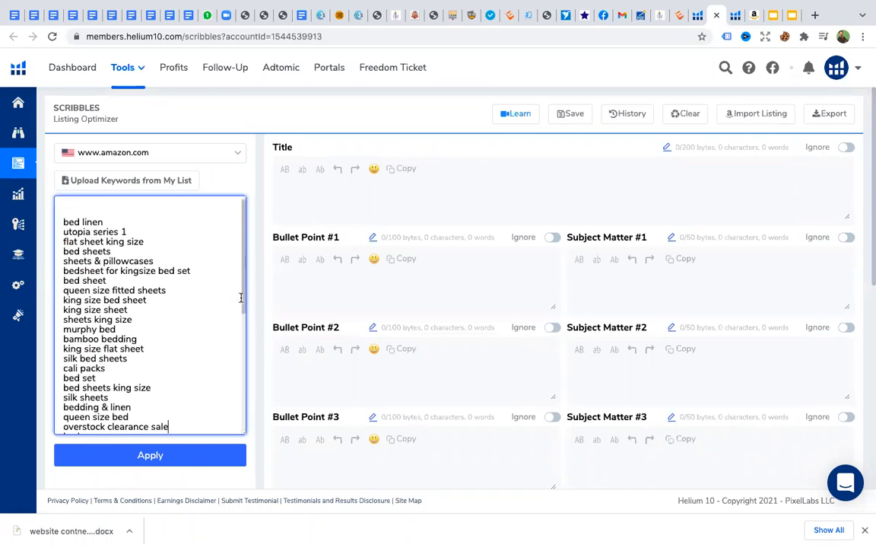
click(63, 222)
key(BackSpace)
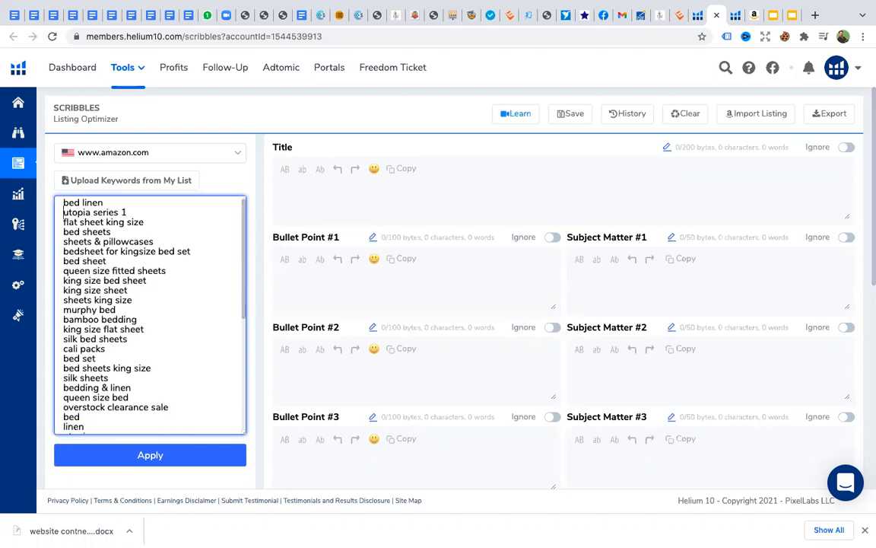
Check the combined Scribbles keyword list down to its end and apply it to the listing optimizer
drag(241, 300, 242, 409)
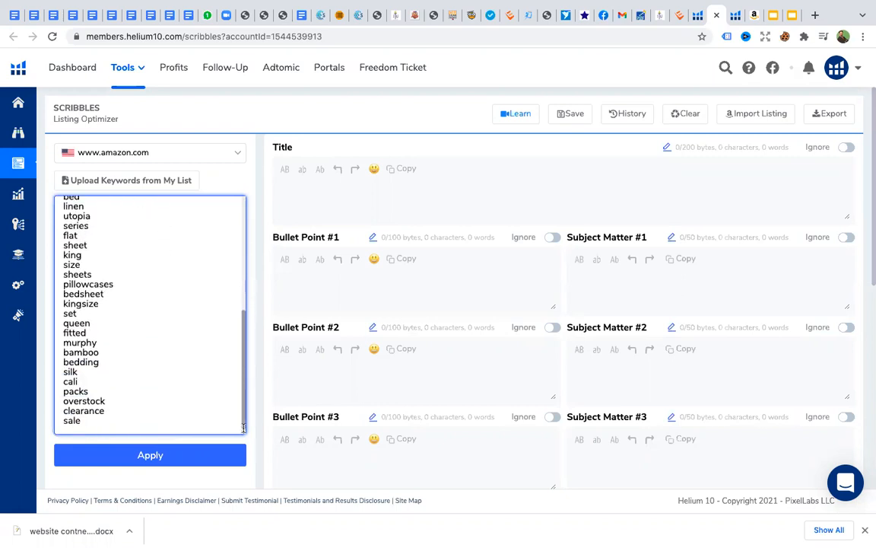
click(148, 456)
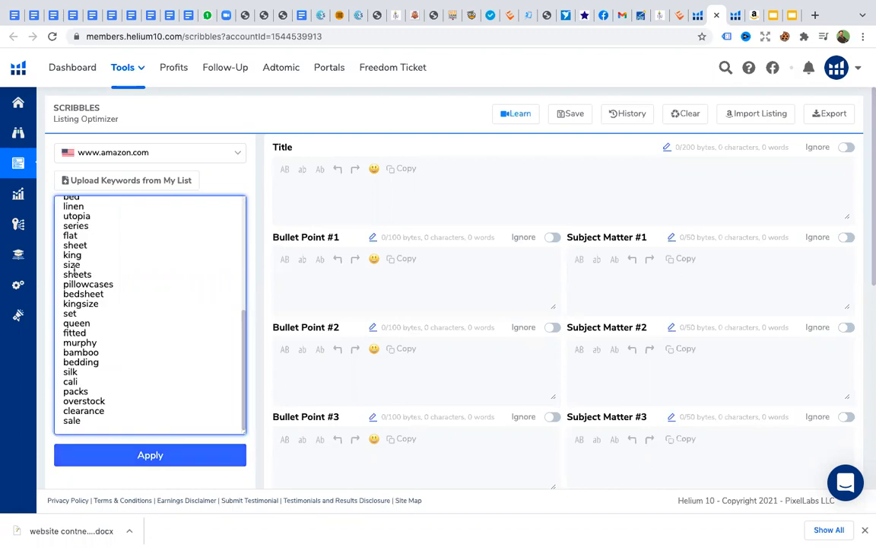
click(137, 457)
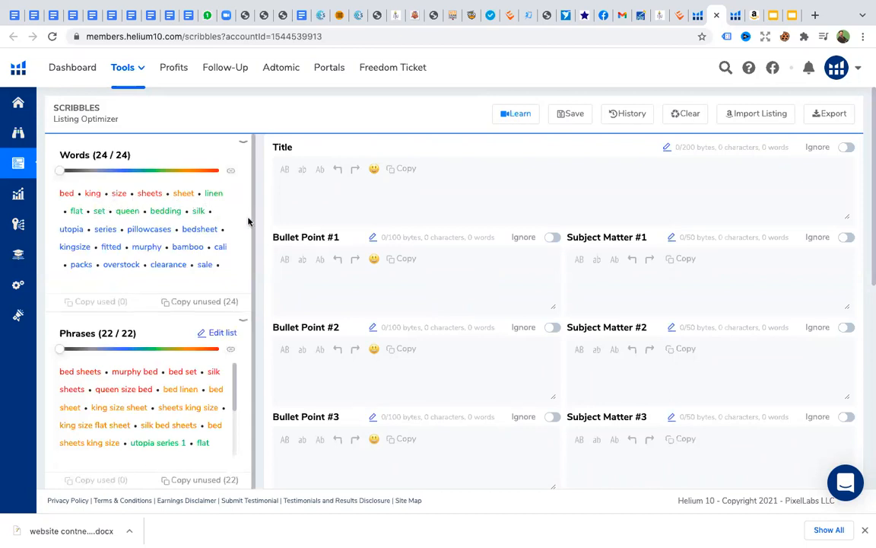
Examine the Words and Phrases lists in Scribbles and the title, bullet point, subject matter and description fields
scroll(251, 294, down, 1)
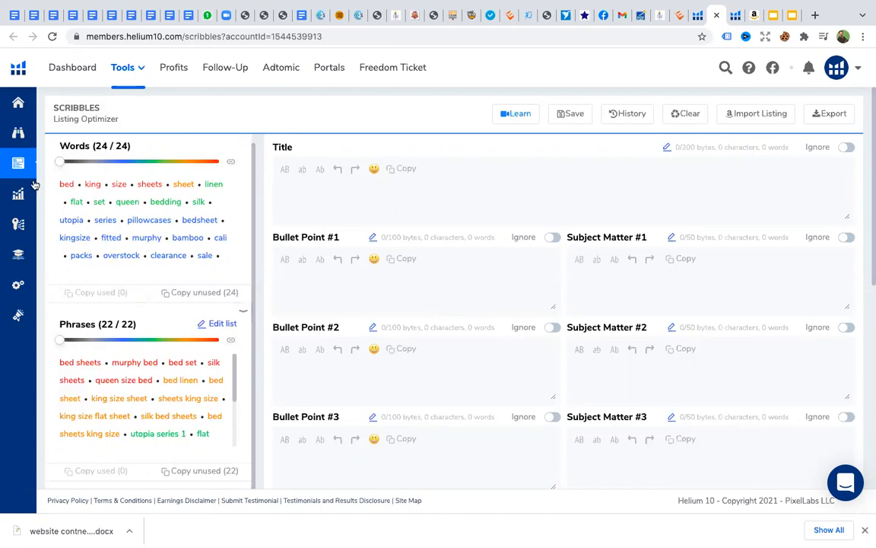
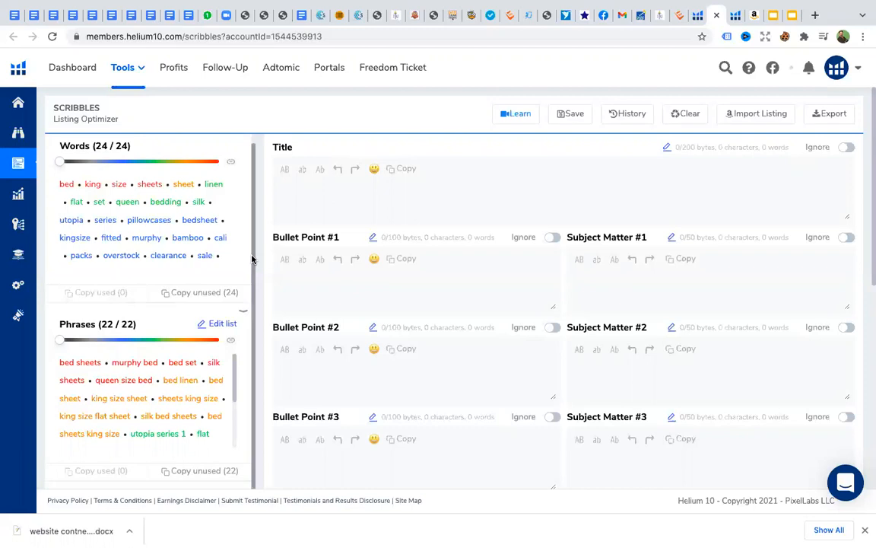
scroll(232, 388, down, 1)
scroll(232, 388, down, 2)
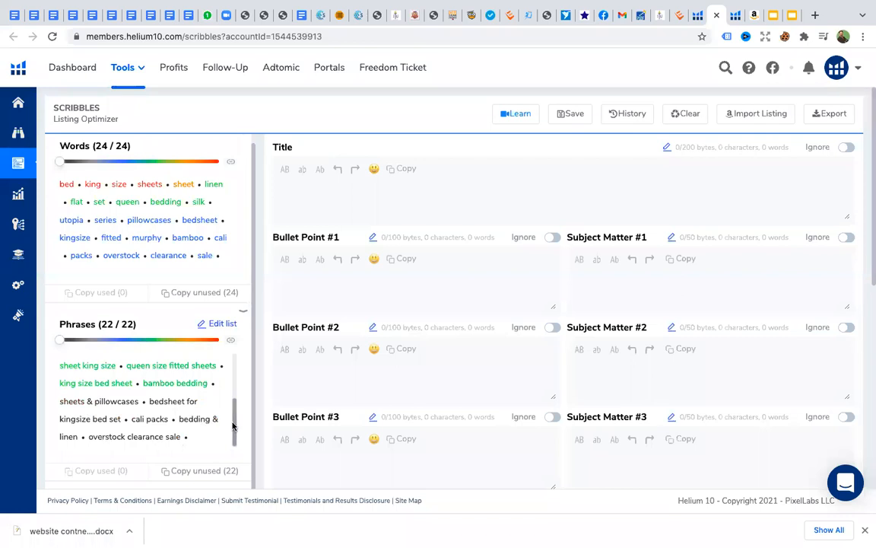
drag(233, 426, 230, 366)
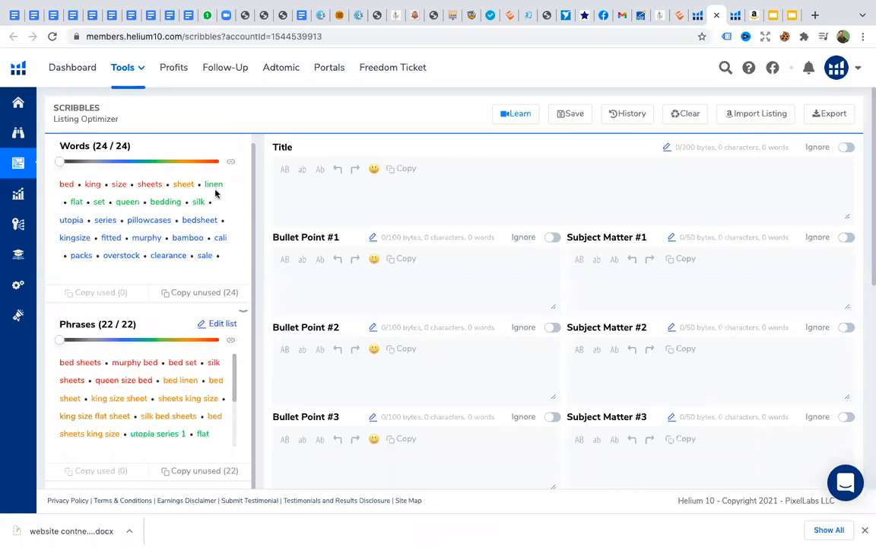
click(325, 183)
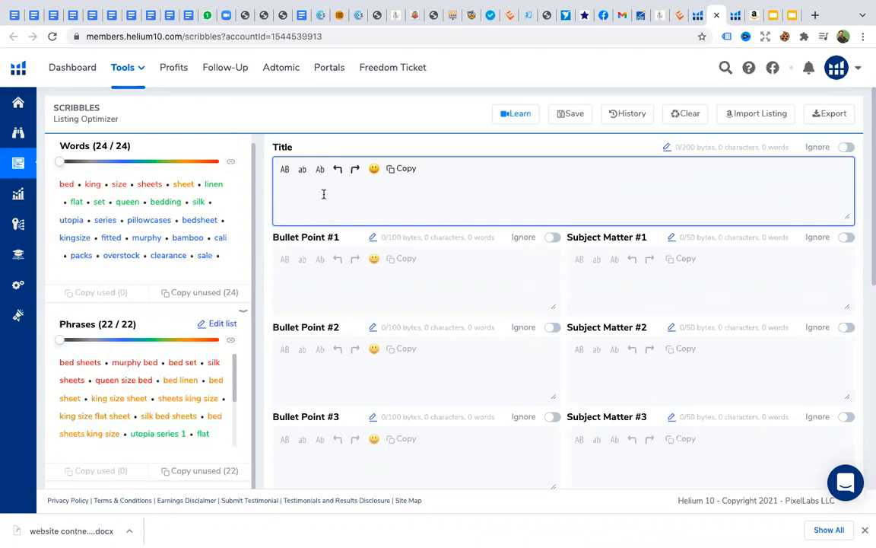
click(340, 279)
click(315, 379)
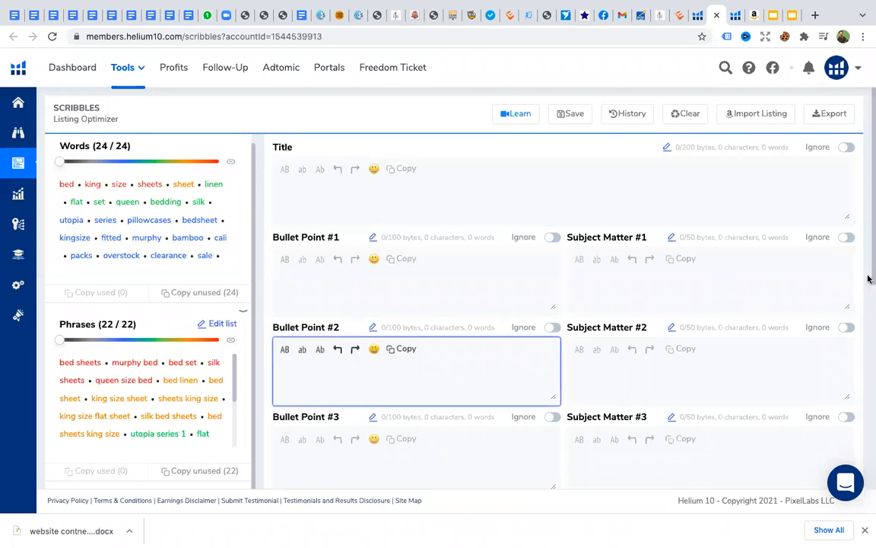
scroll(868, 305, down, 5)
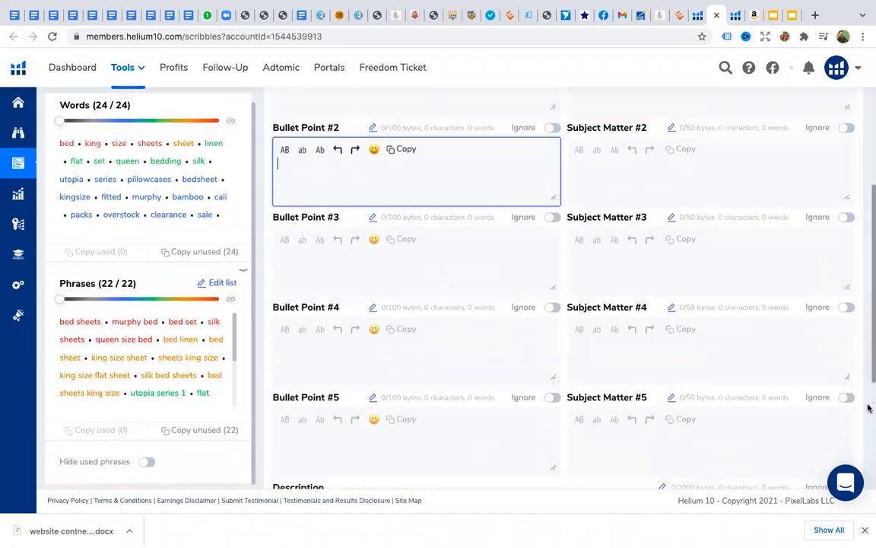
scroll(868, 409, down, 3)
scroll(866, 434, up, 6)
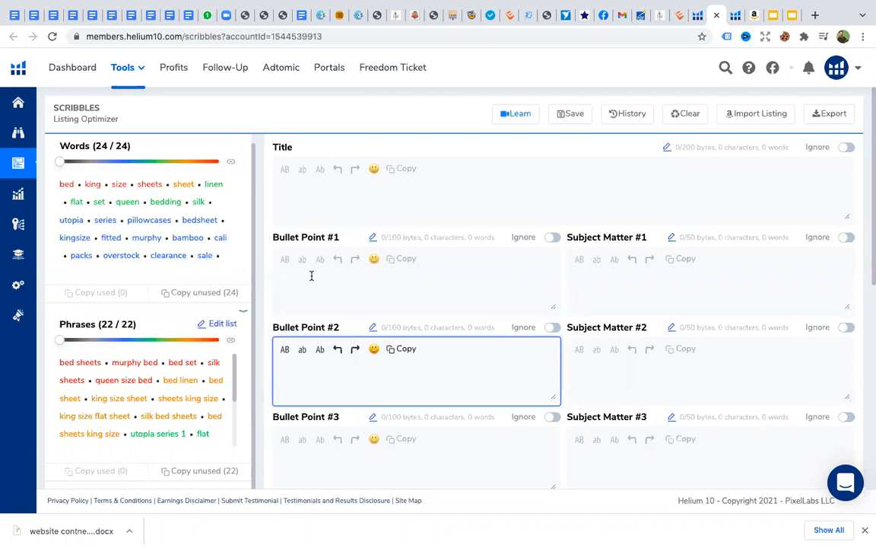
Switch to the Amazon bed sheet search results, dismiss the Xray research window and browse the competing products
click(307, 183)
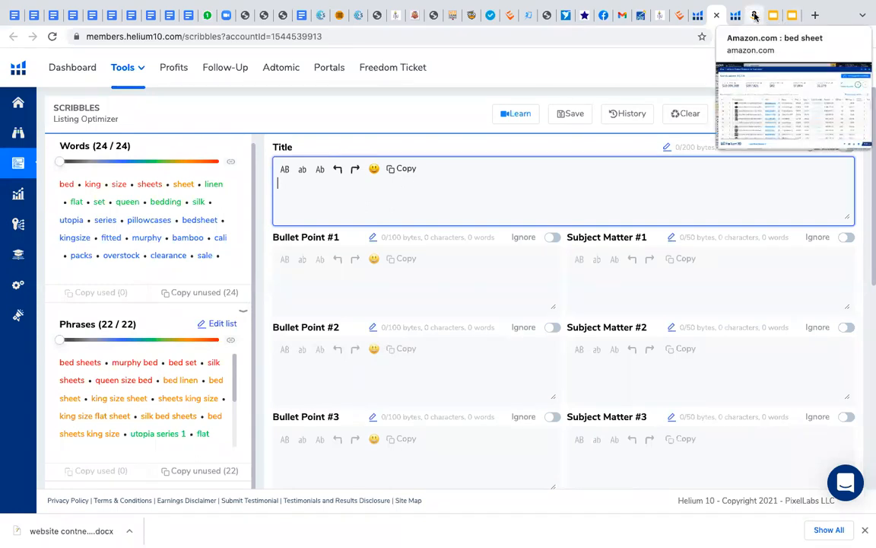
click(754, 16)
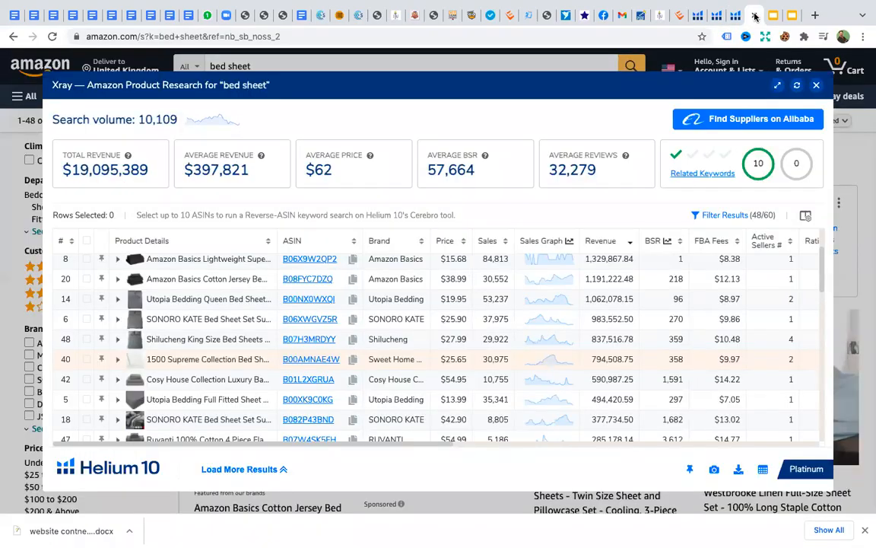
click(817, 88)
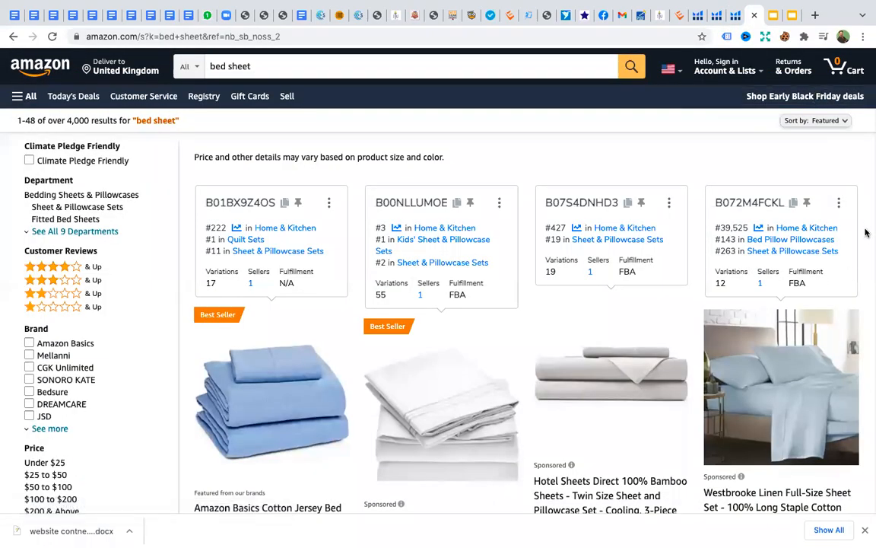
scroll(865, 231, down, 3)
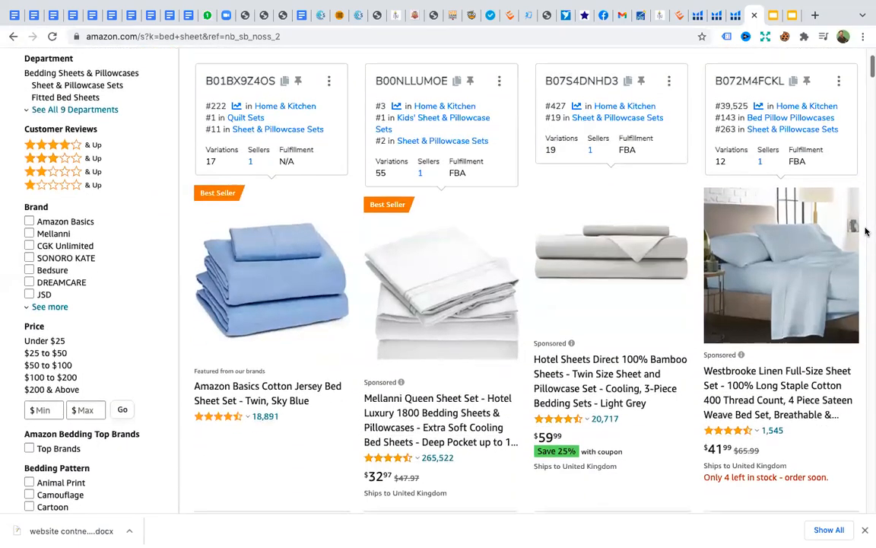
scroll(865, 232, down, 1)
scroll(865, 231, down, 2)
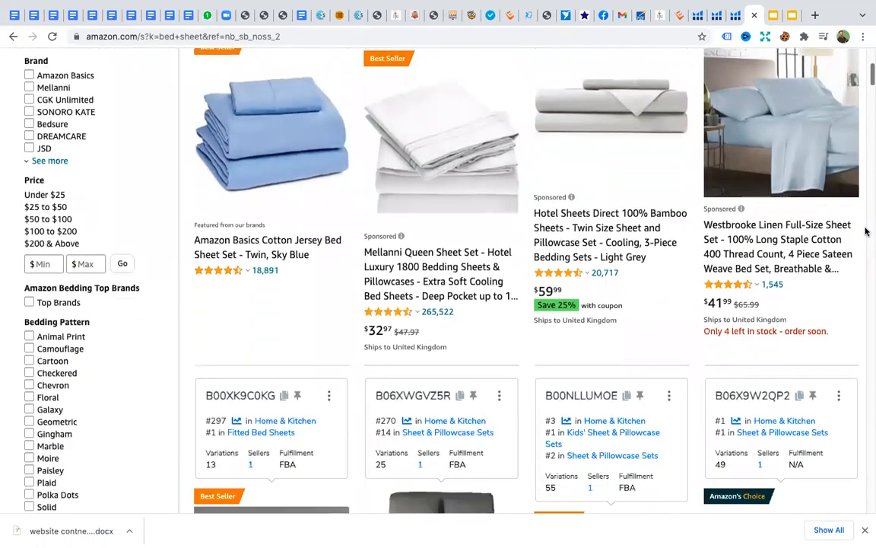
scroll(865, 231, up, 1)
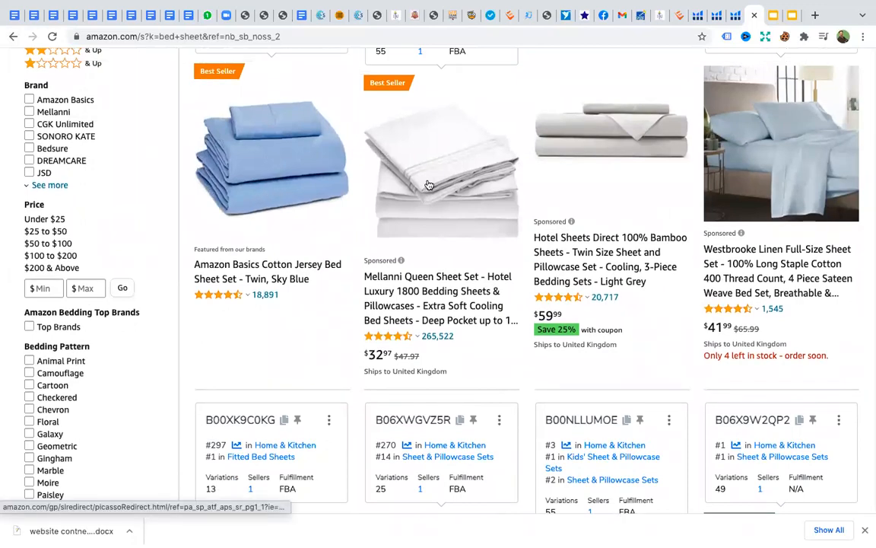
Open the Mellanni Queen Sheet Set listing and copy its full product title
click(438, 289)
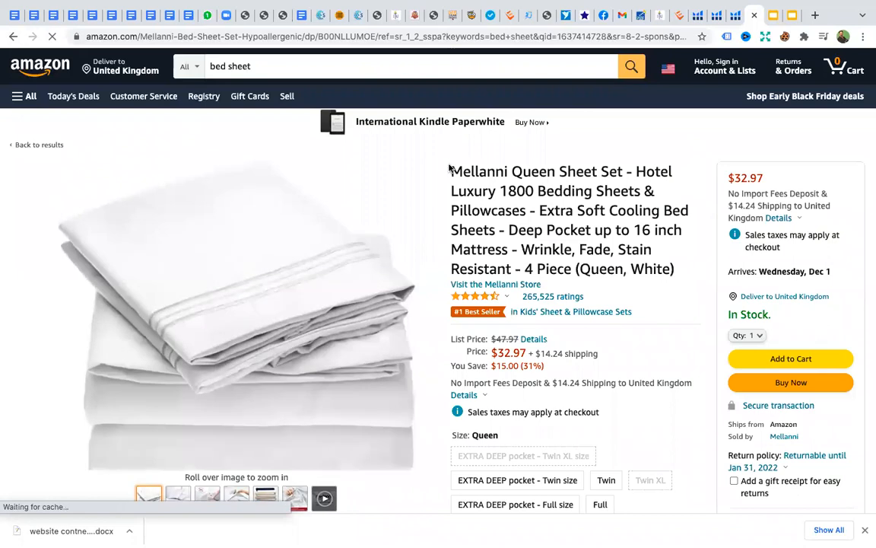
drag(451, 172, 683, 272)
key(super+c)
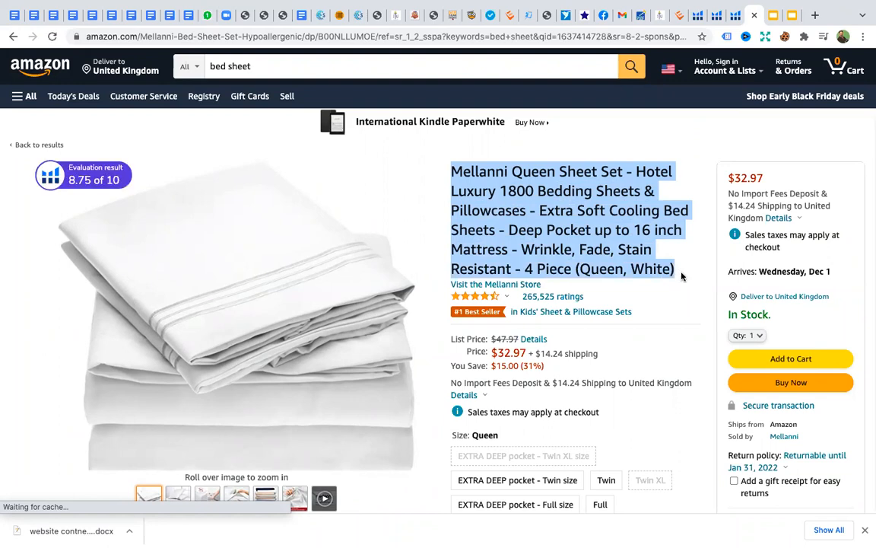
Switch back to Scribbles and paste the copied Mellanni product title into the Title field
click(697, 15)
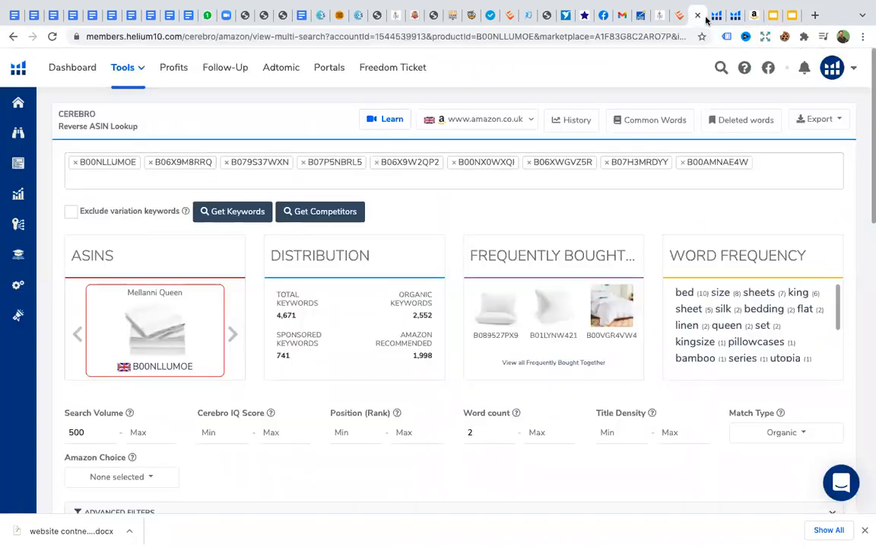
click(717, 15)
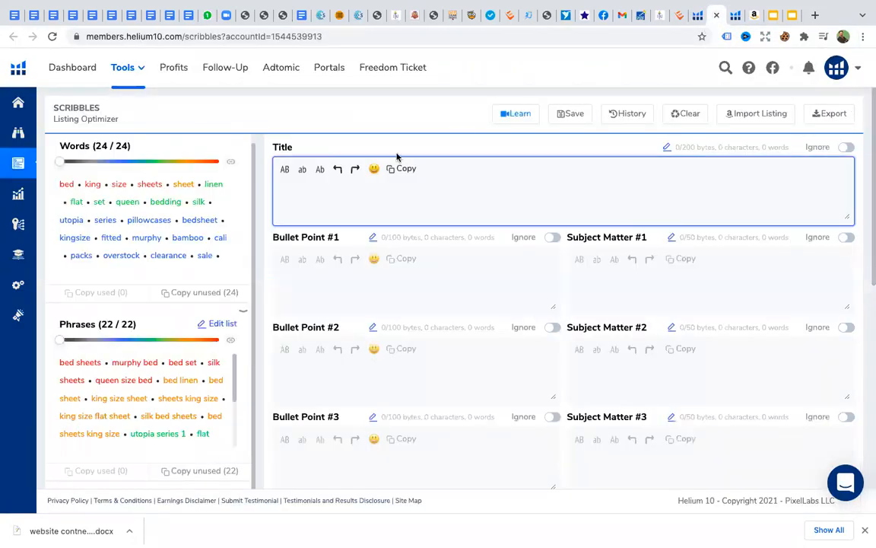
right_click(327, 188)
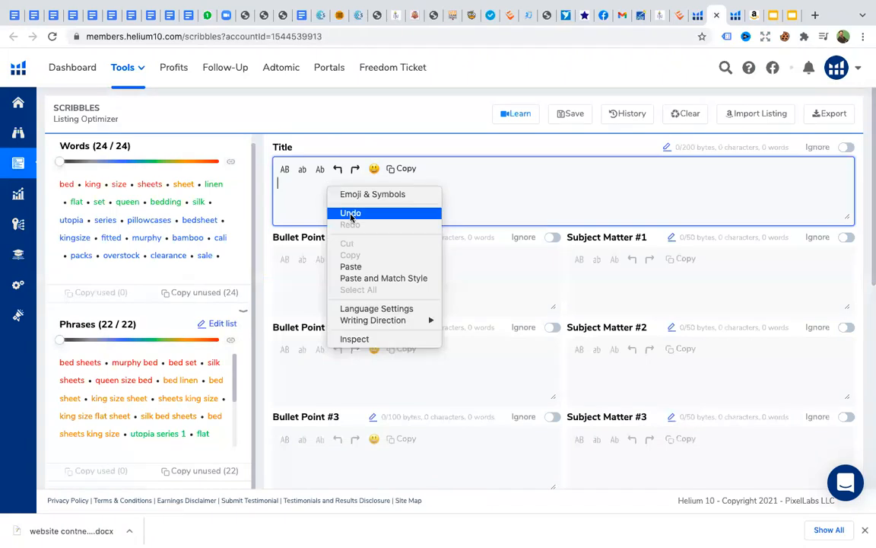
click(351, 267)
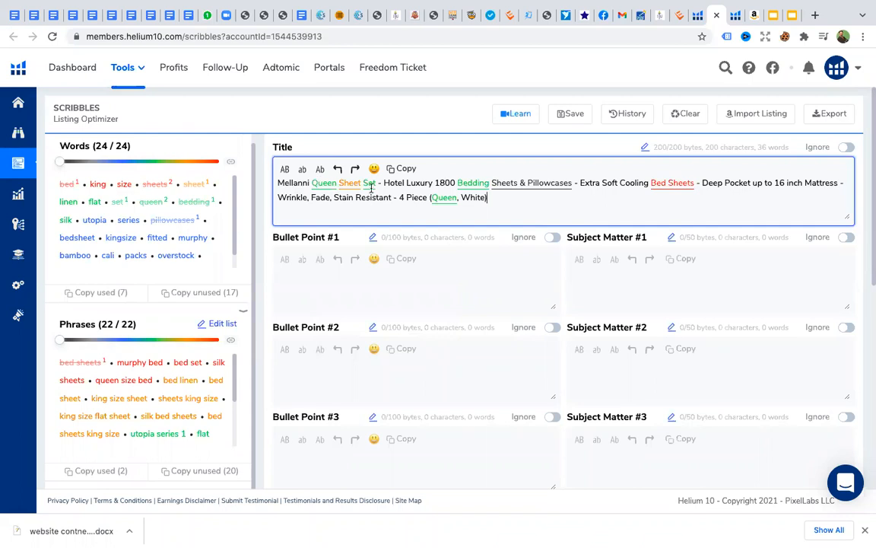
Remove the brand name "Mellanni" from the start of the Title text
drag(311, 183, 278, 182)
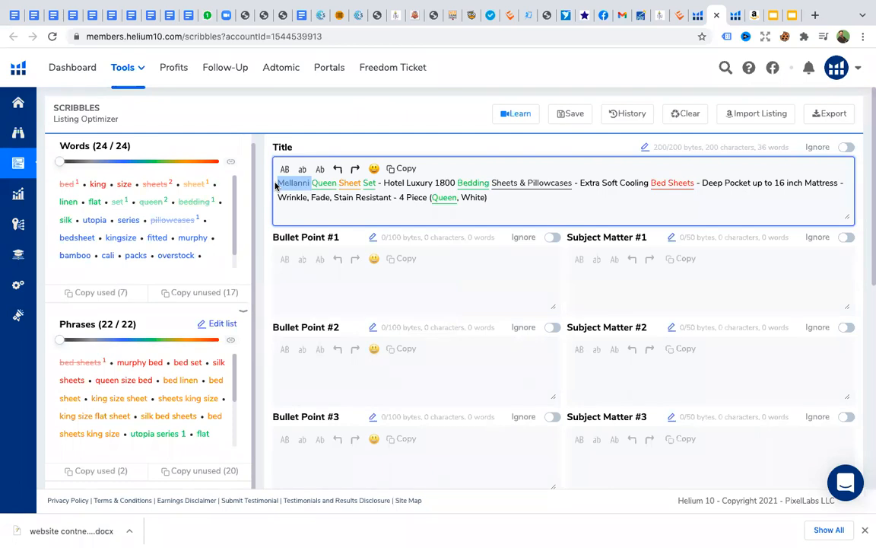
key(BackSpace)
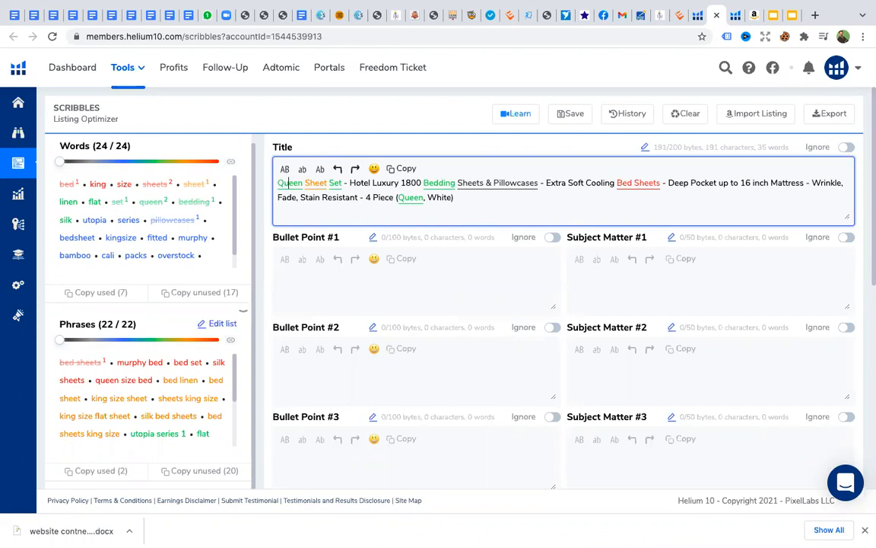
key(Right)
key(Right)
key(Right)
key(Right)
click(453, 208)
Return to the Mellanni Amazon listing and copy the "Feel the Difference" bullet from its About this item section
click(754, 16)
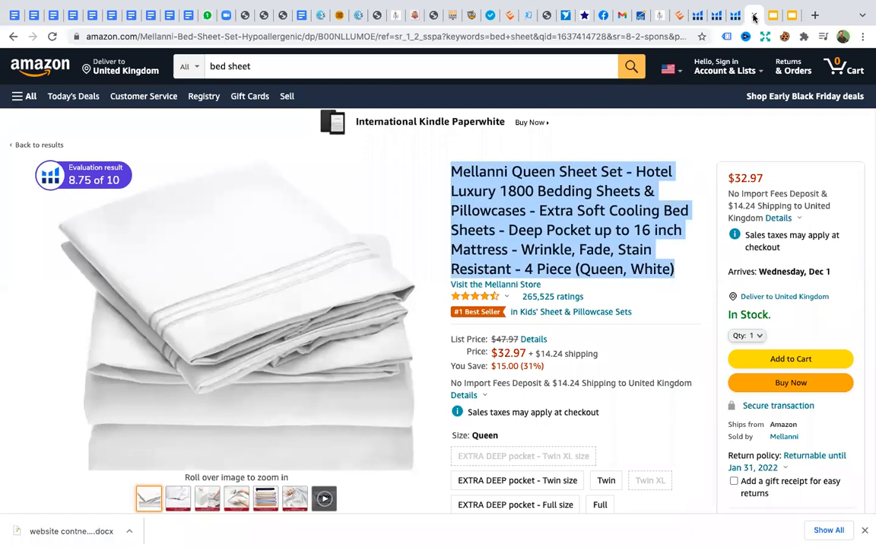
click(848, 144)
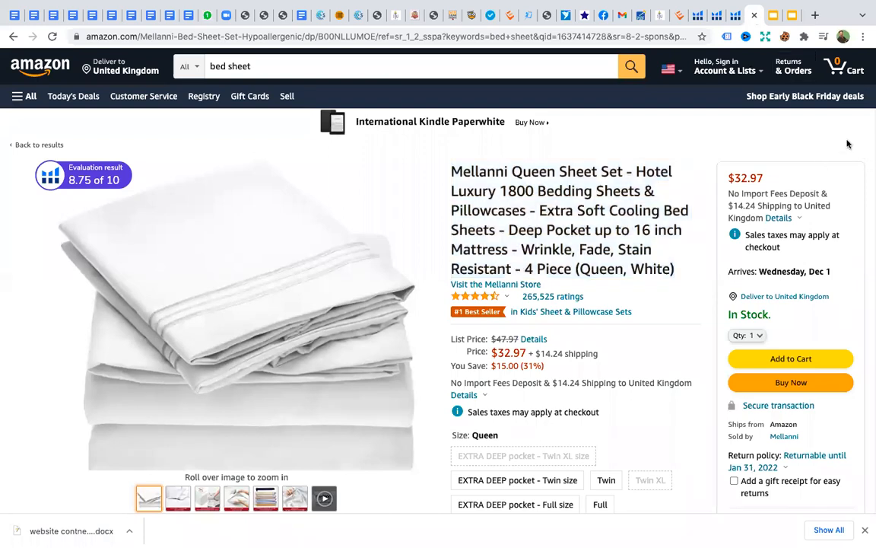
scroll(847, 143, down, 3)
scroll(848, 144, down, 12)
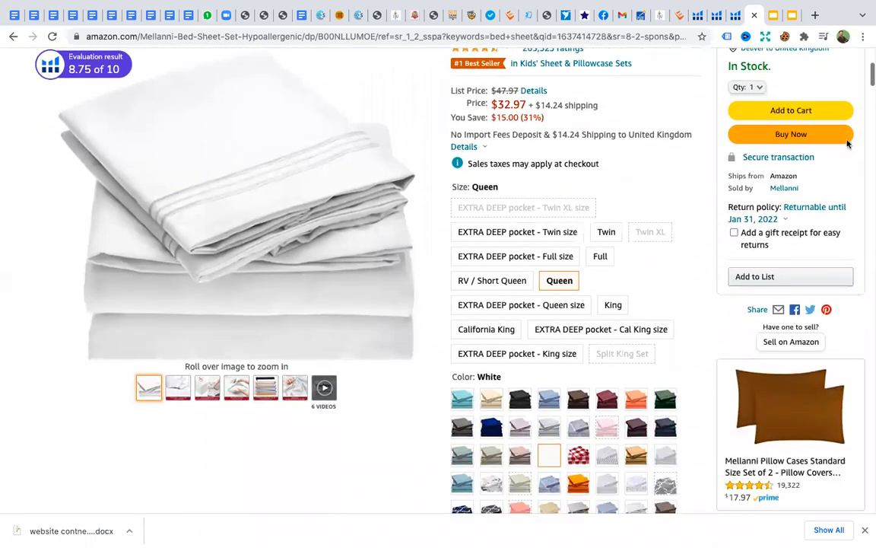
scroll(847, 144, down, 2)
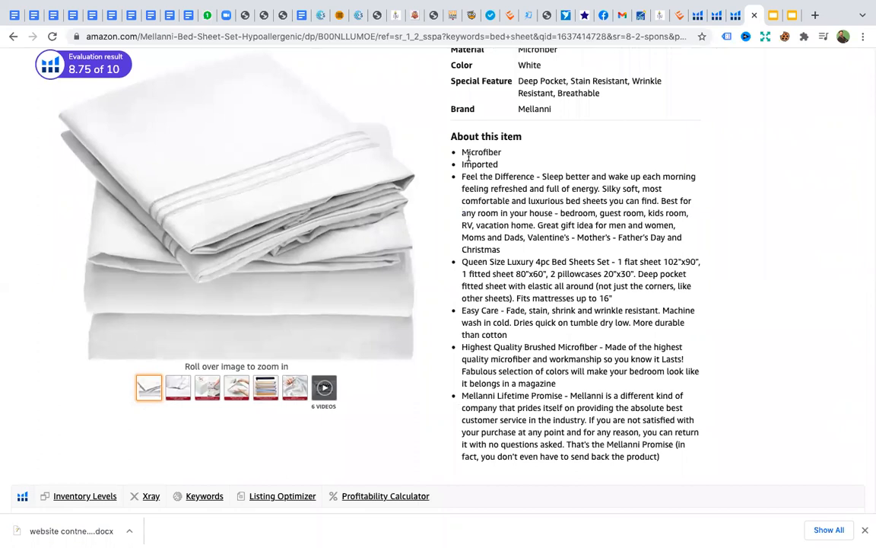
drag(461, 151, 505, 157)
click(526, 156)
drag(461, 151, 507, 169)
click(462, 175)
drag(461, 176, 503, 253)
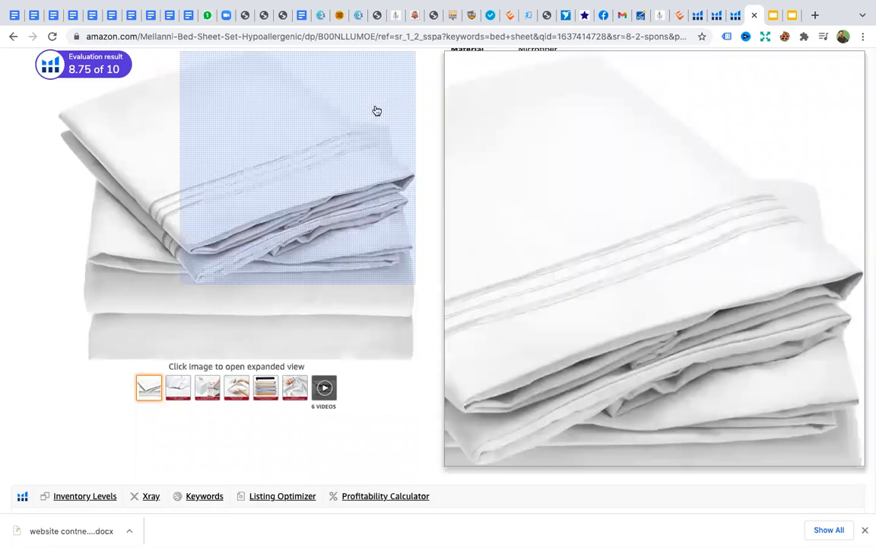
Paste the copied "Feel the Difference" text into Bullet Point #2 in Scribbles and review it from its beginning
click(699, 15)
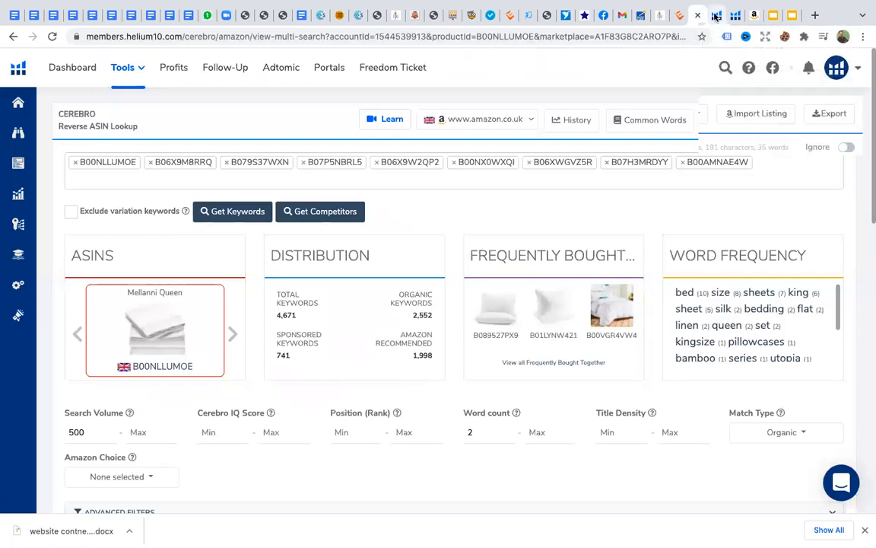
click(716, 15)
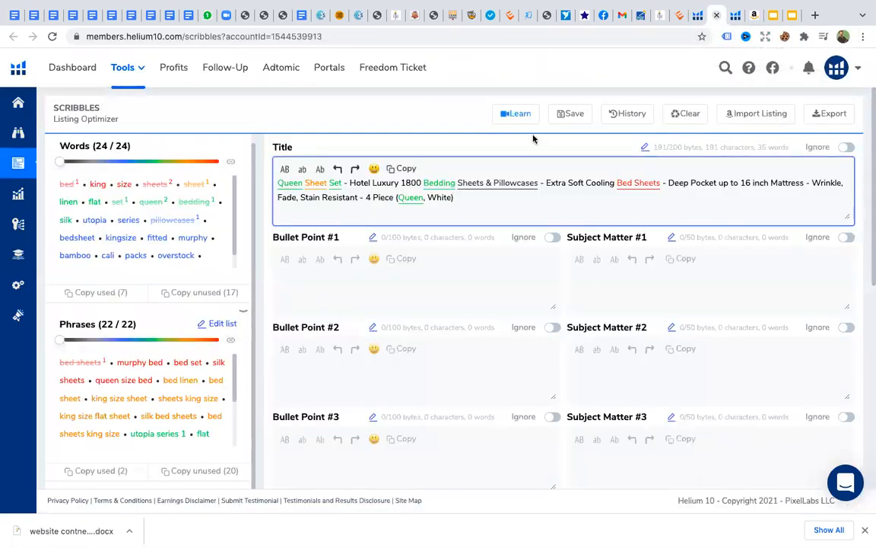
click(307, 270)
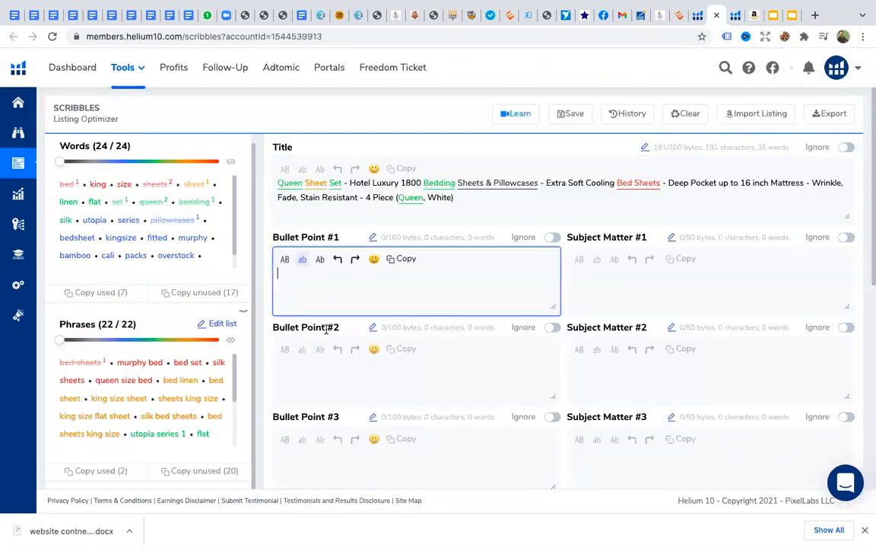
click(331, 370)
right_click(331, 369)
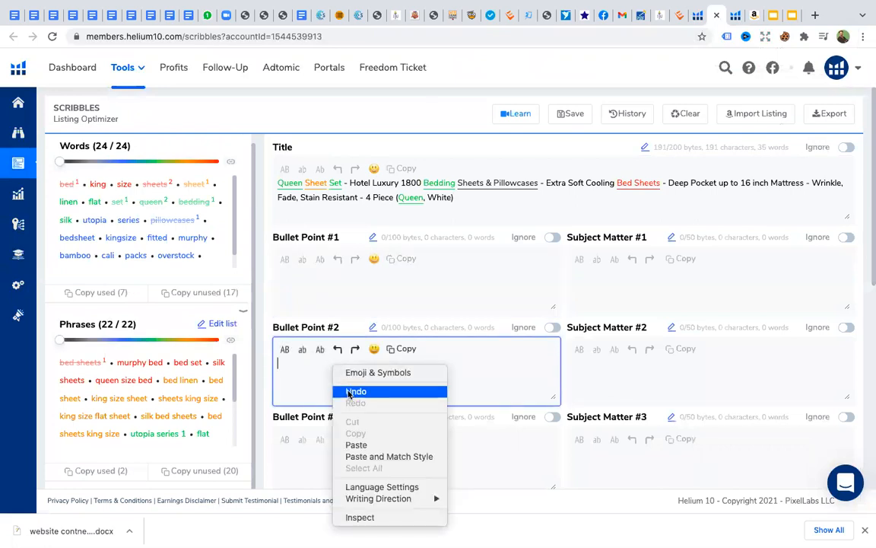
click(359, 448)
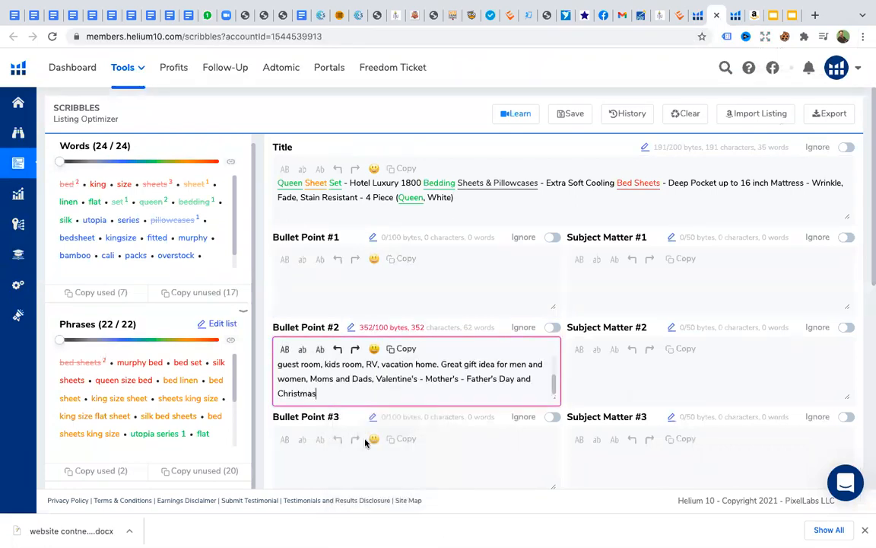
scroll(394, 383, up, 5)
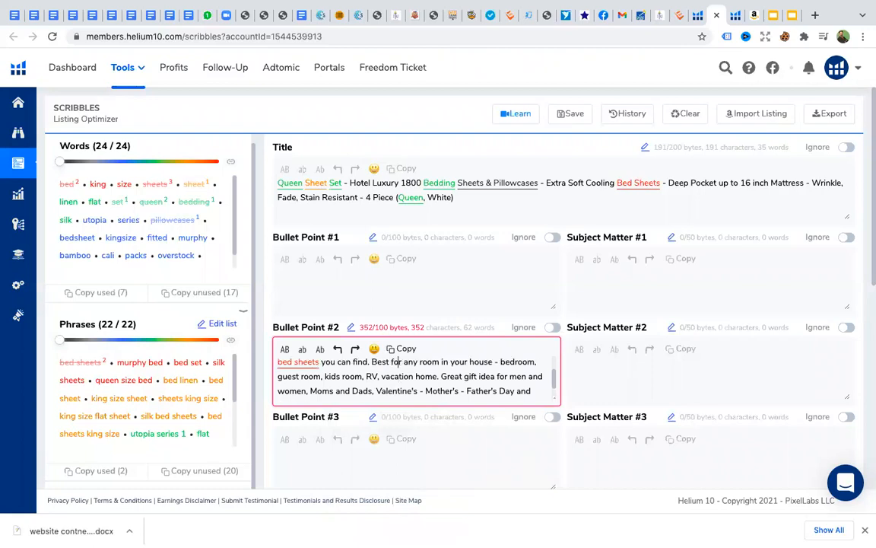
key(Up)
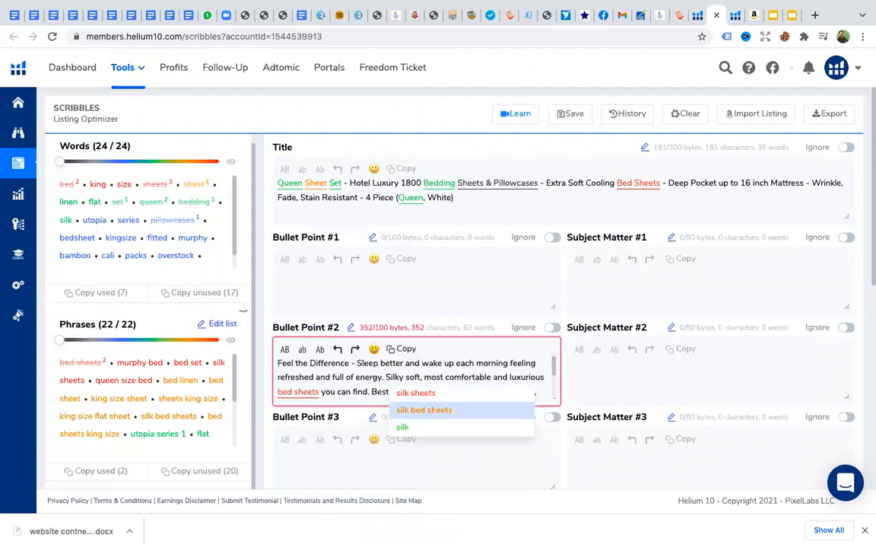
key(Escape)
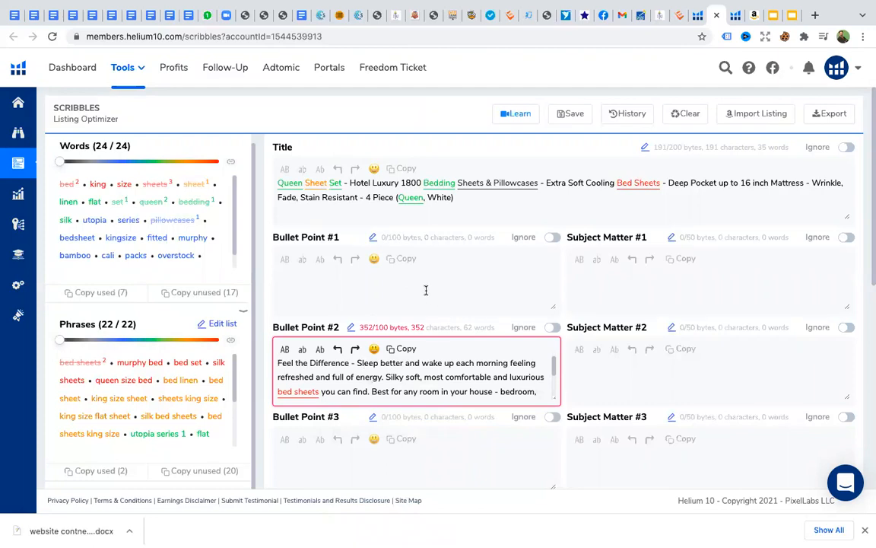
Copy "Microfiber" from the Amazon listing's About this item section and paste it into Bullet Point #1 in Scribbles
click(383, 266)
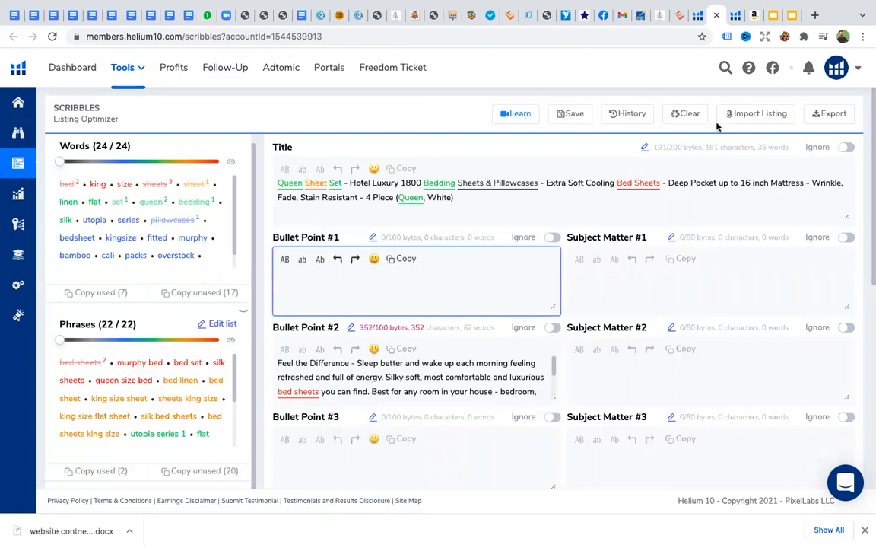
click(736, 16)
triple_click(589, 175)
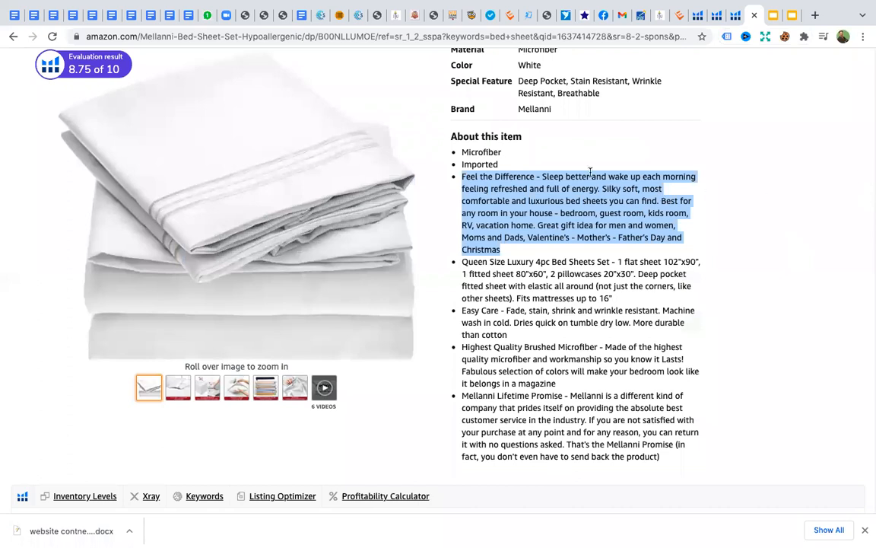
drag(505, 153, 455, 153)
key(super+c)
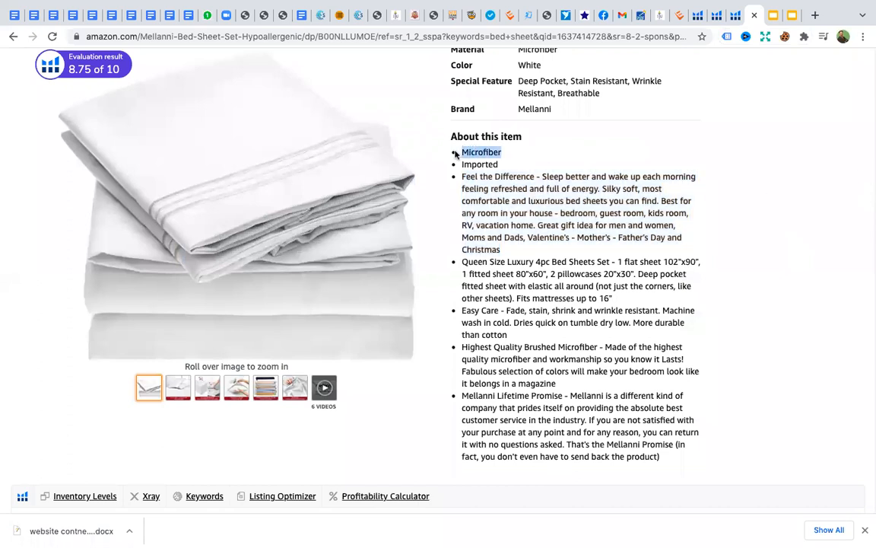
click(717, 19)
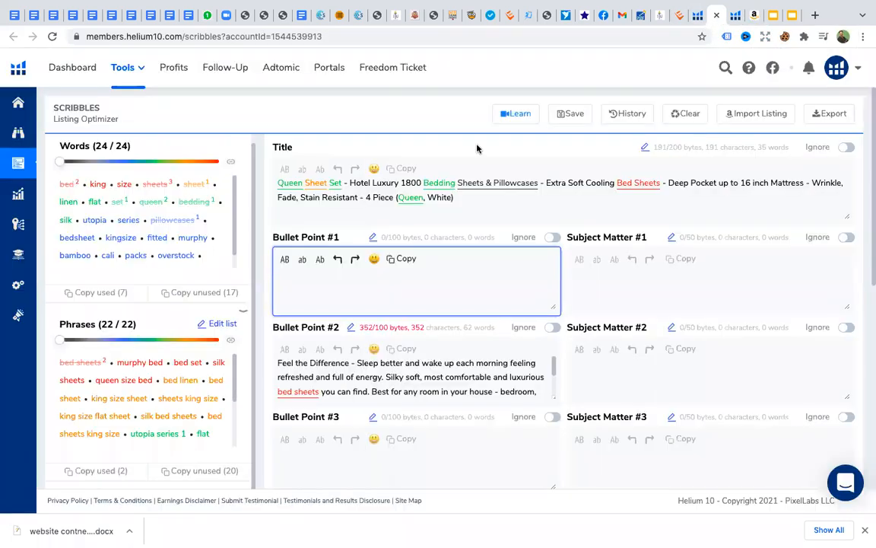
right_click(311, 269)
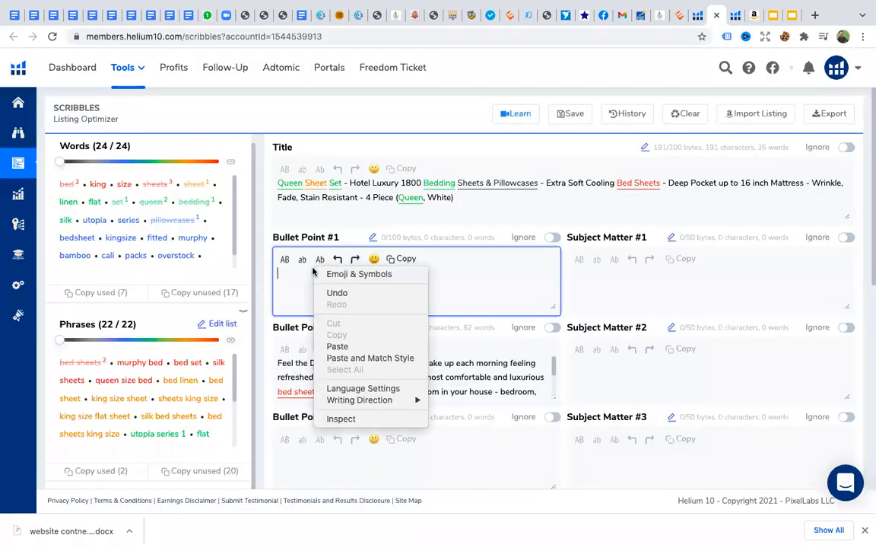
click(338, 345)
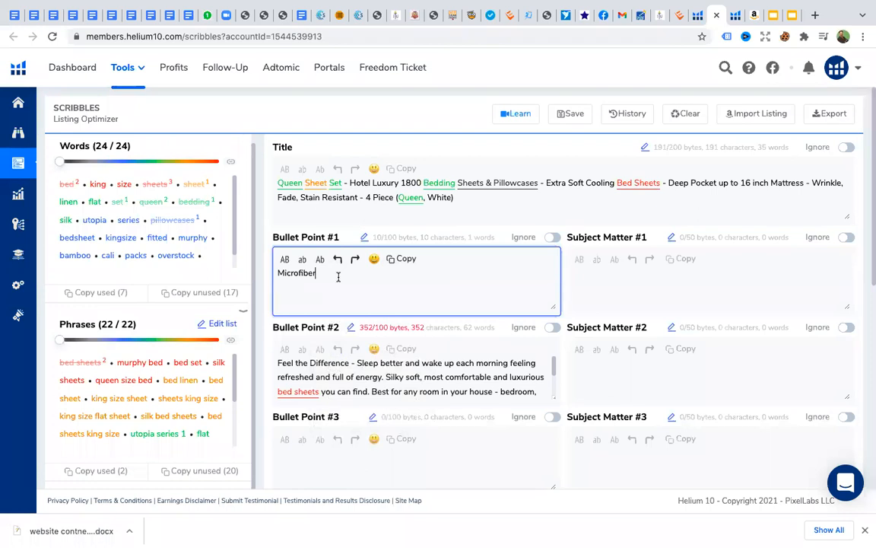
Replace the Bullet Point #1 text with "100 cotton"
key(BackSpace)
key(BackSpace)
key(BackSpace)
key(BackSpace)
key(BackSpace)
key(BackSpace)
key(BackSpace)
key(BackSpace)
key(BackSpace)
key(BackSpace)
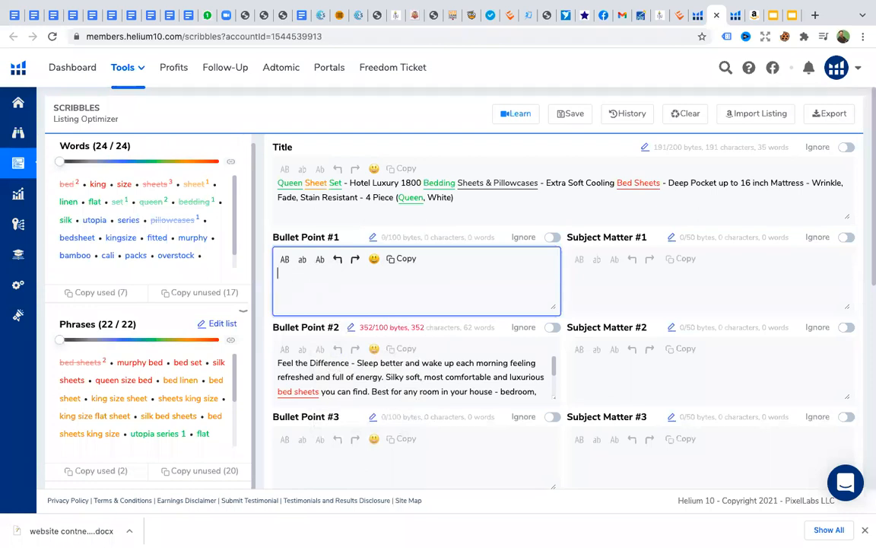
text(100 cotton)
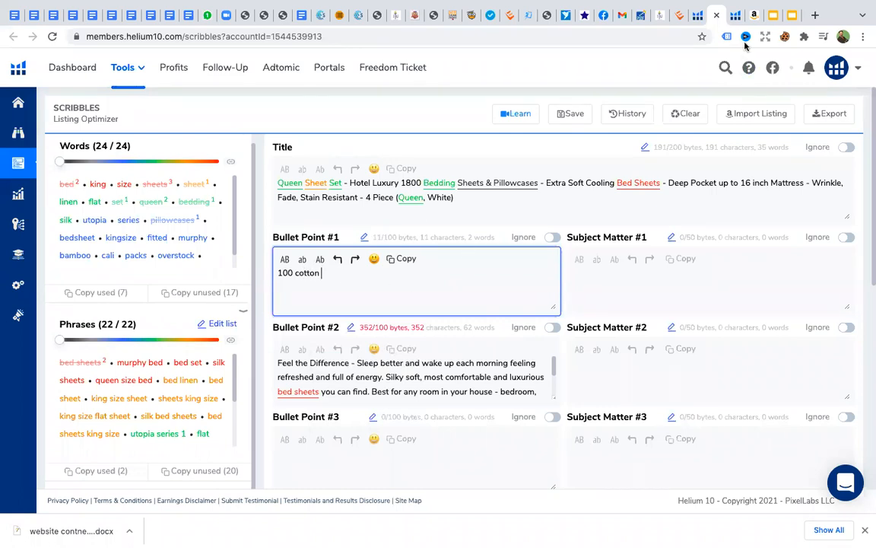
Copy the "Queen Size Luxury 4pc Bed Sheets Set" bullet from the Amazon listing and paste it into Bullet Point #3 in Scribbles
click(753, 17)
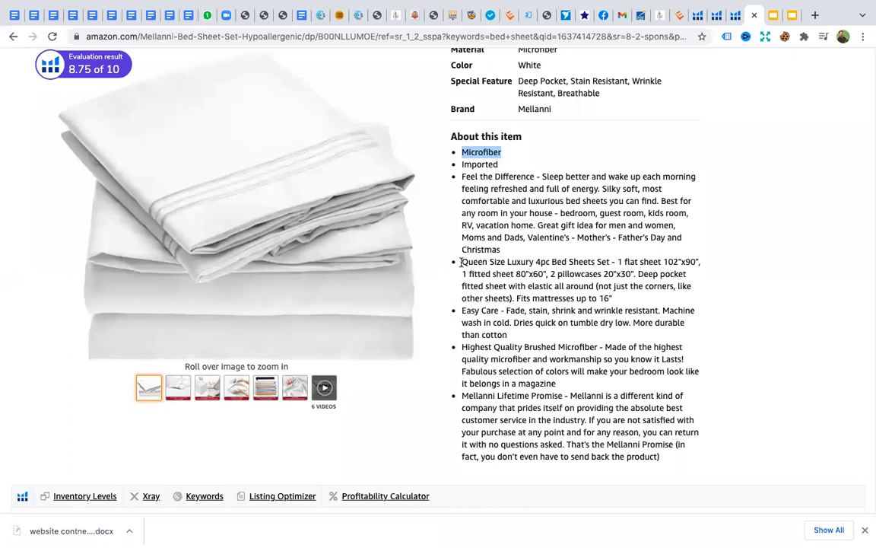
drag(464, 261, 616, 300)
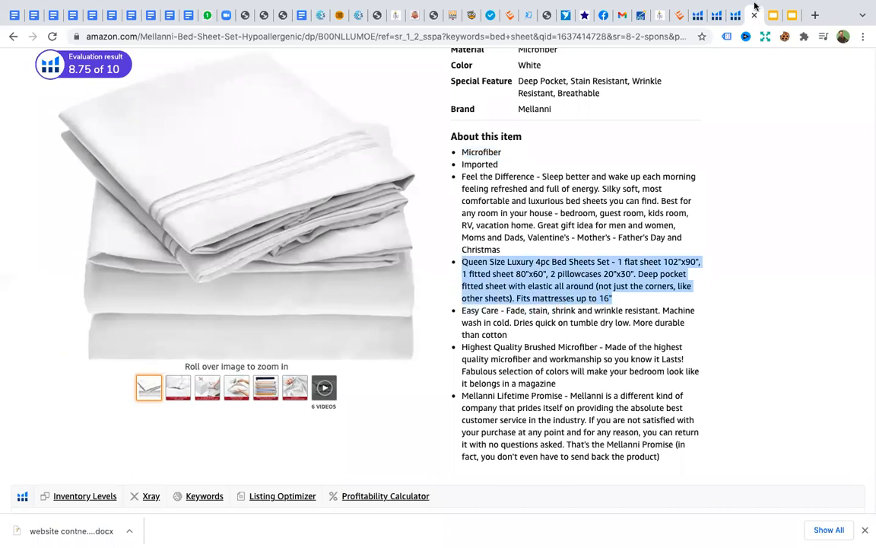
click(690, 11)
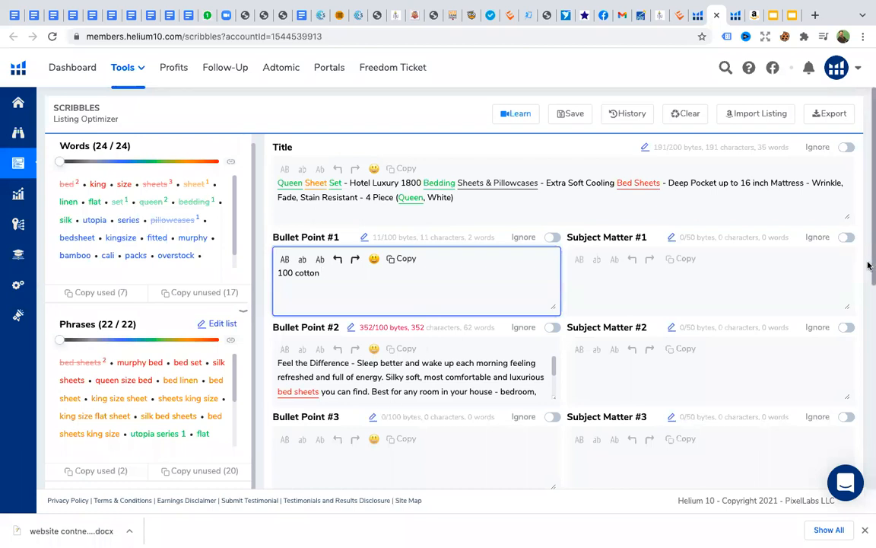
scroll(783, 240, down, 1)
click(318, 352)
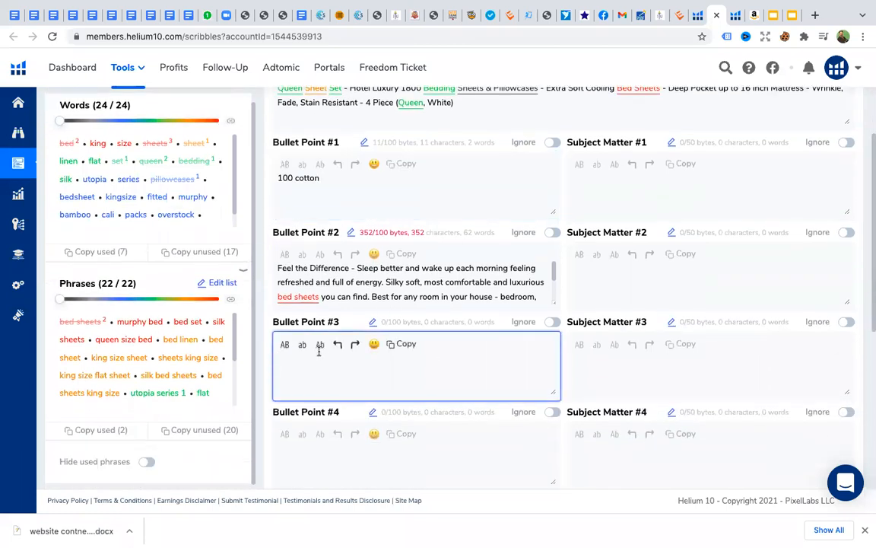
key(ctrl+v)
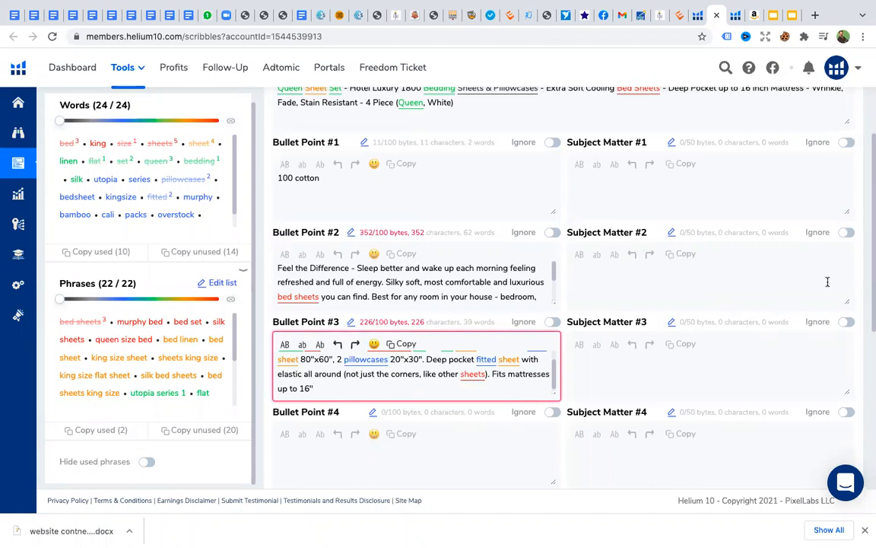
Enter "bed sheet , bamboo bedding" in Subject Matter #1, using the suggested phrase for bamboo bedding
scroll(868, 200, up, 1)
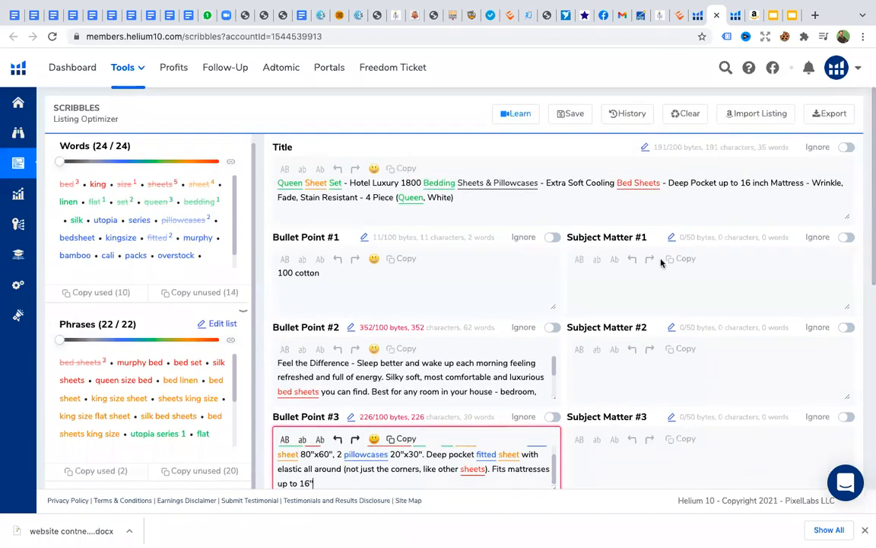
click(622, 271)
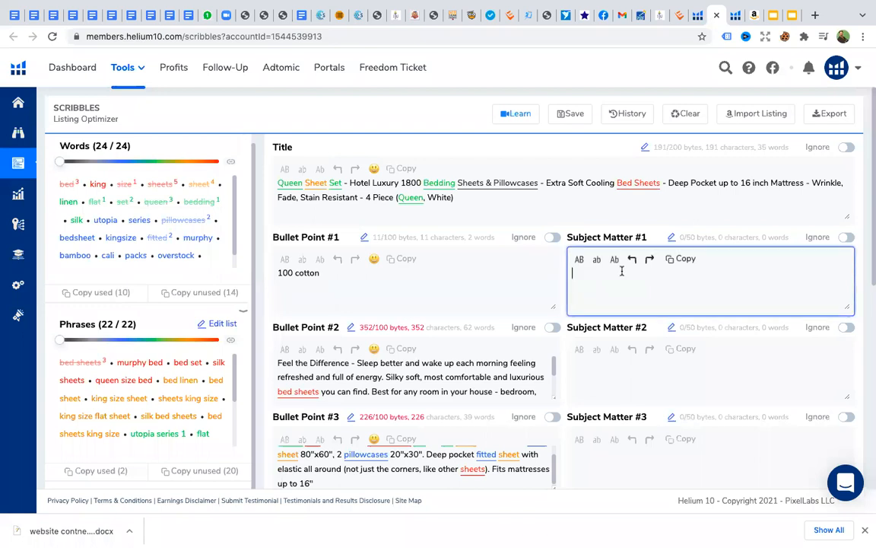
click(93, 381)
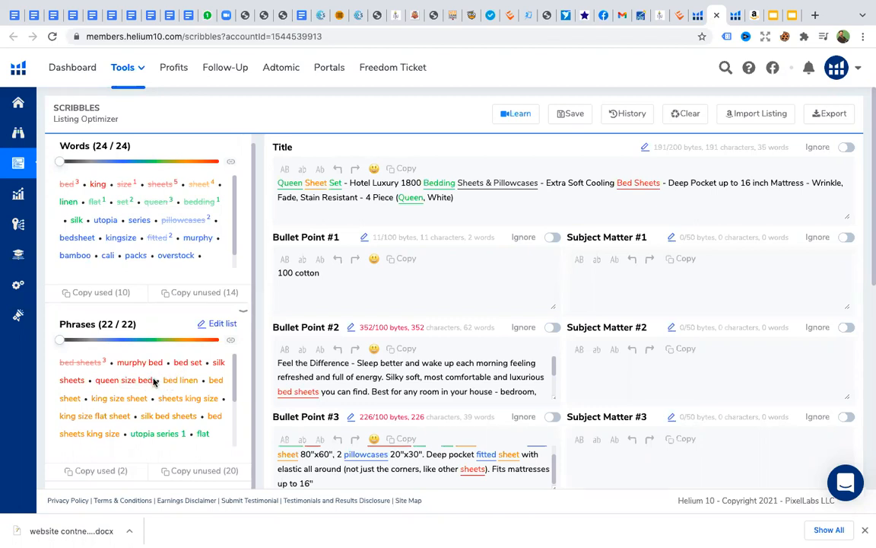
click(608, 266)
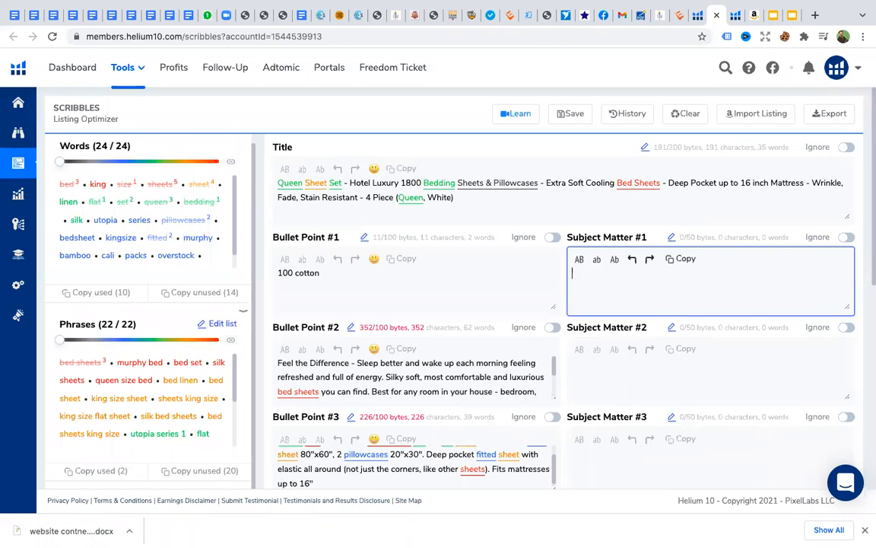
text(bed sheet , ba)
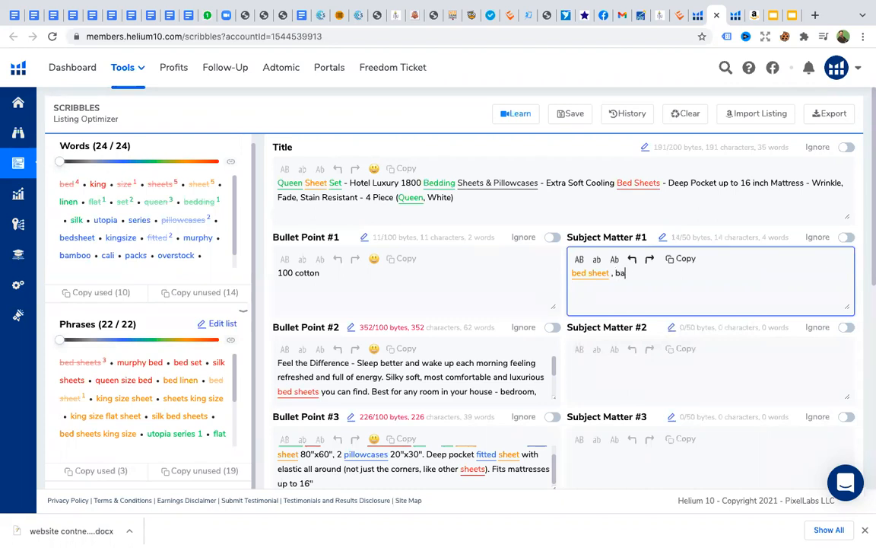
text(mboo)
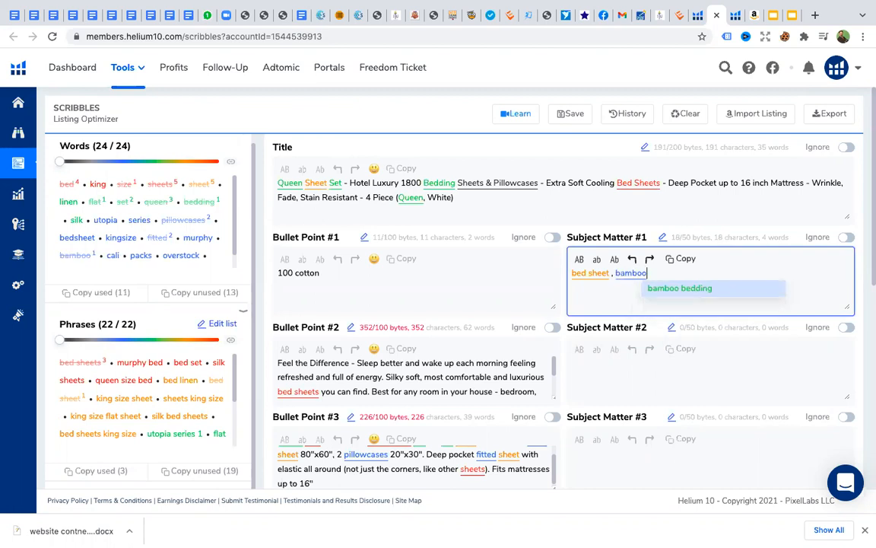
click(689, 287)
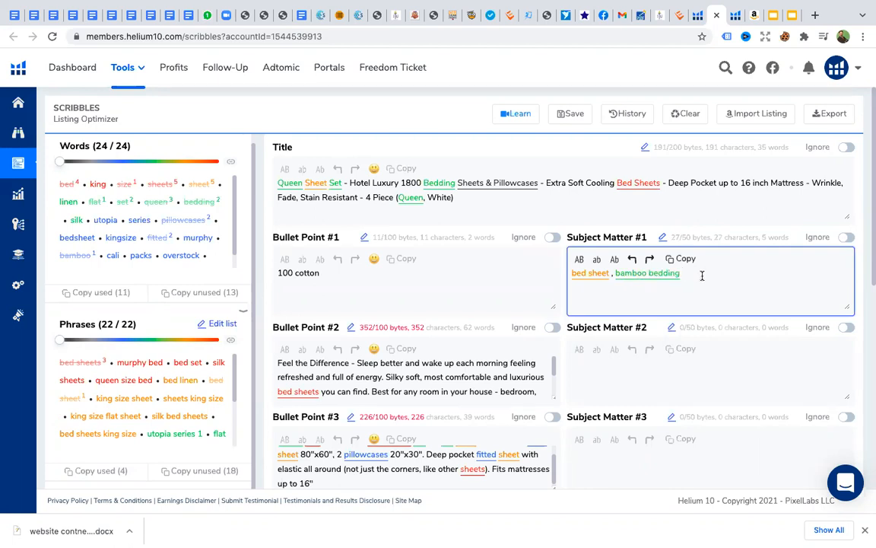
Add the keywords "kingsize bedsheet" to the end of Subject Matter #1 and look over the remaining listing fields
text(king)
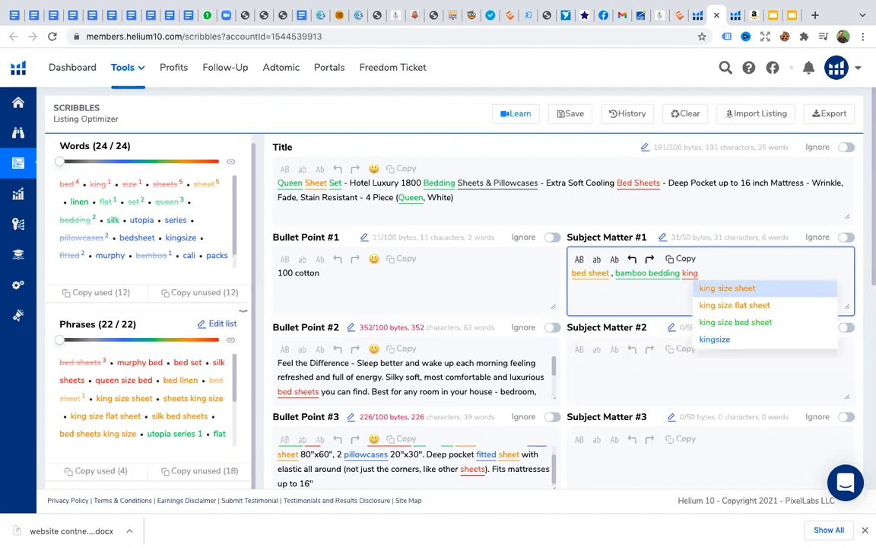
text(size)
key(Return)
text(be)
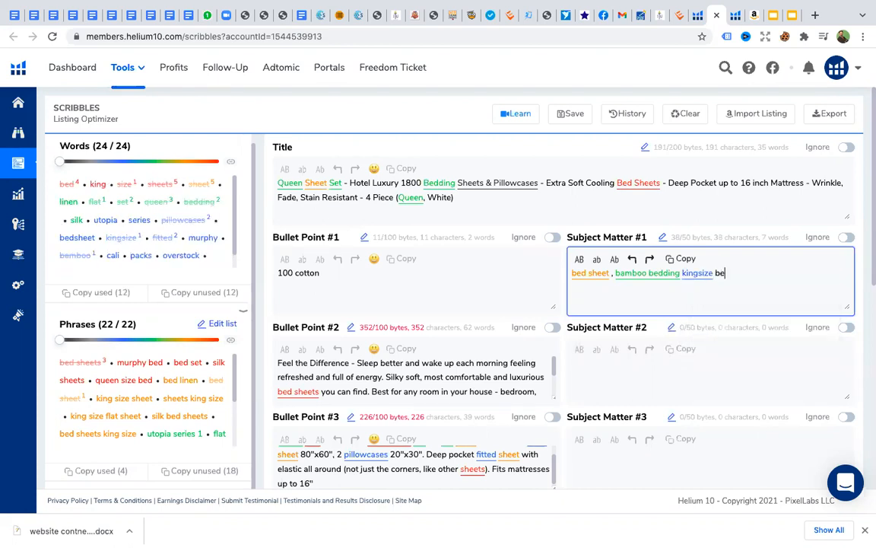
text(dsheet)
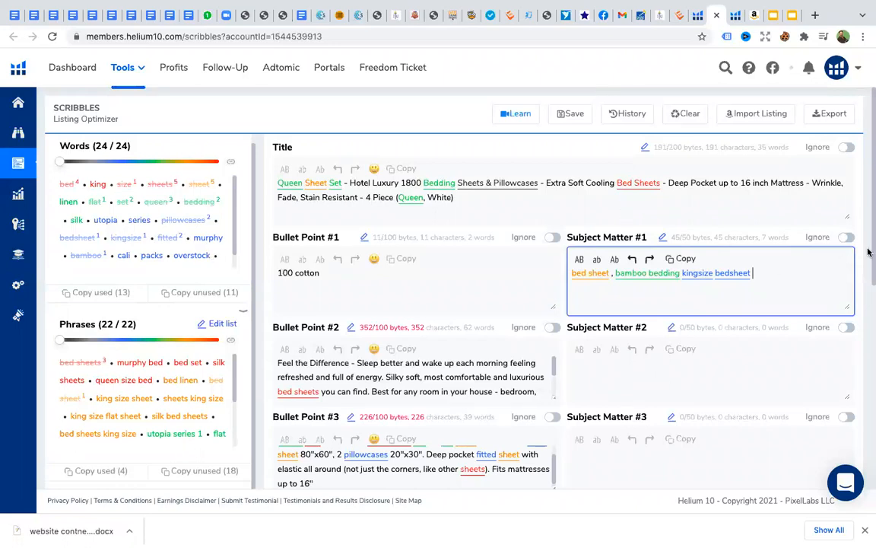
drag(868, 248, 868, 335)
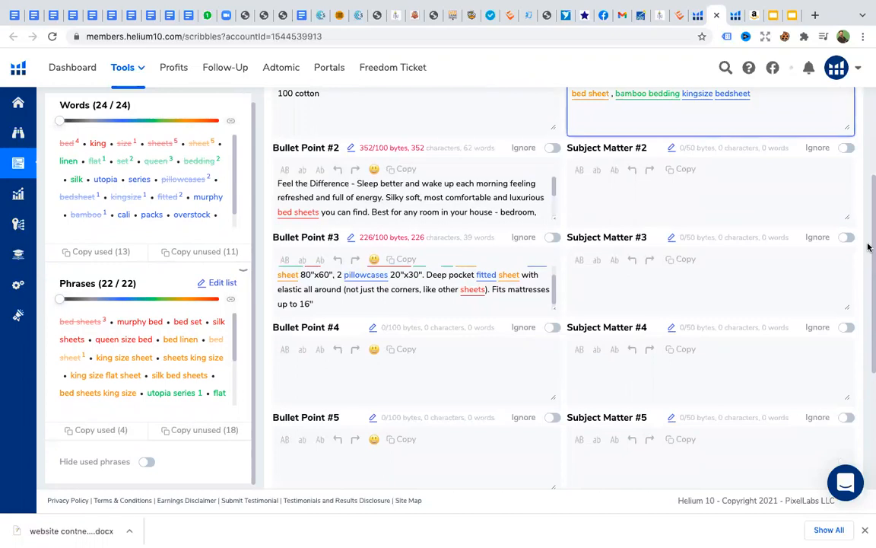
mouse_move(868, 245)
mouse_down()
mouse_move(869, 260)
mouse_move(863, 167)
mouse_up()
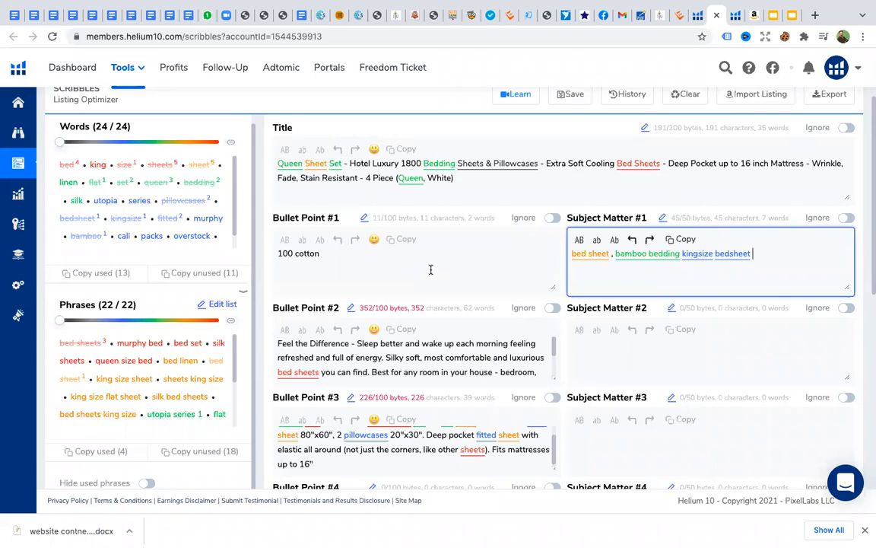
Switch to the Amazon listing and copy the whole Product Description text, from "Mellanni Bed Sheet Set" through the Lifetime Promise paragraph
click(755, 16)
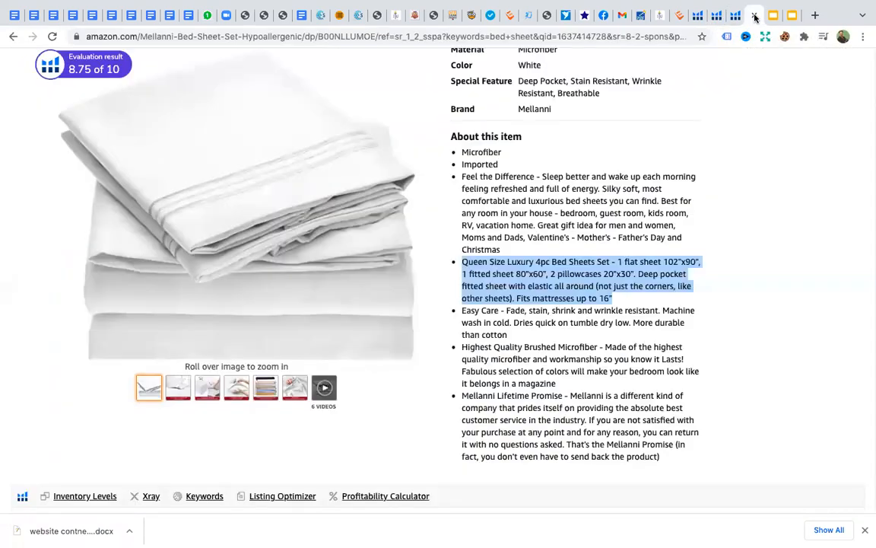
click(782, 235)
scroll(781, 235, down, 6)
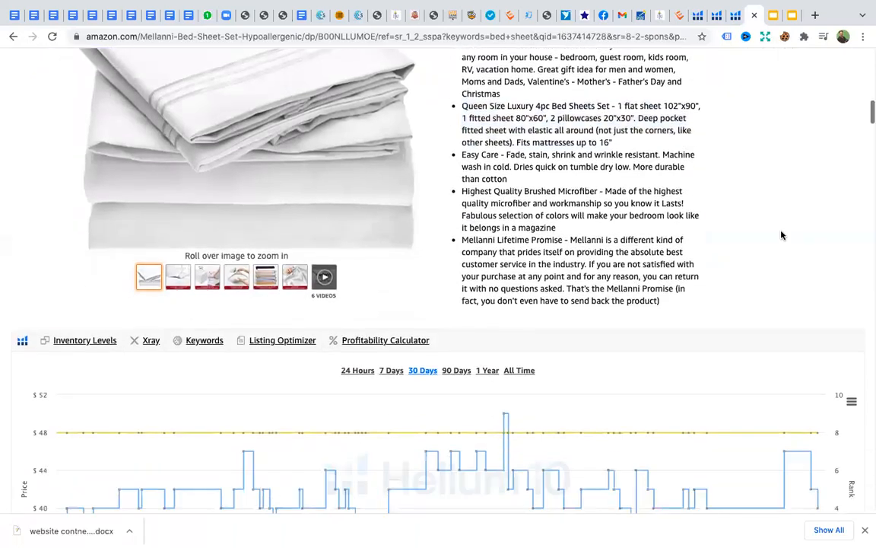
scroll(782, 235, down, 8)
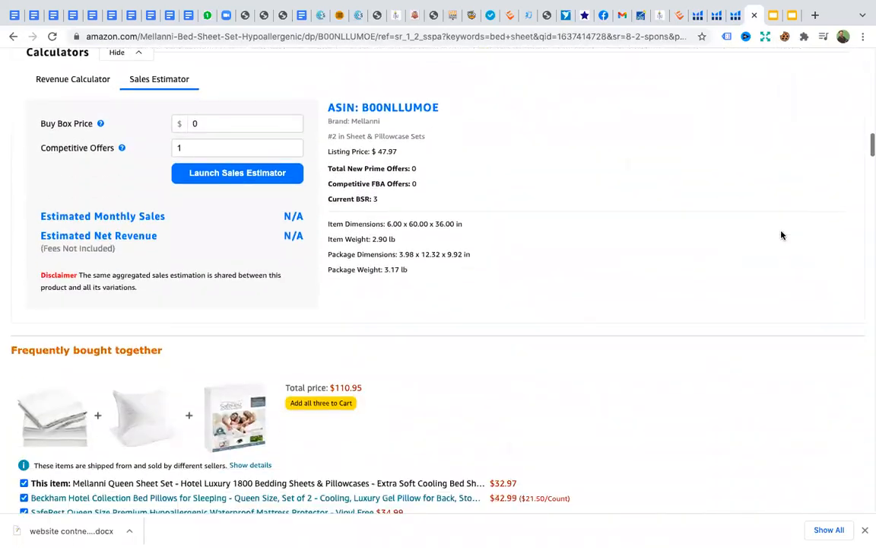
scroll(781, 235, down, 8)
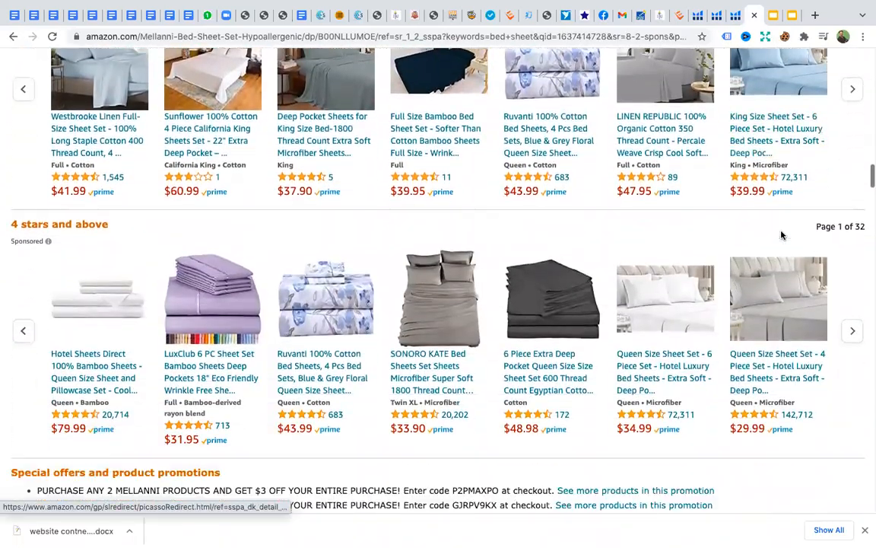
scroll(782, 235, down, 6)
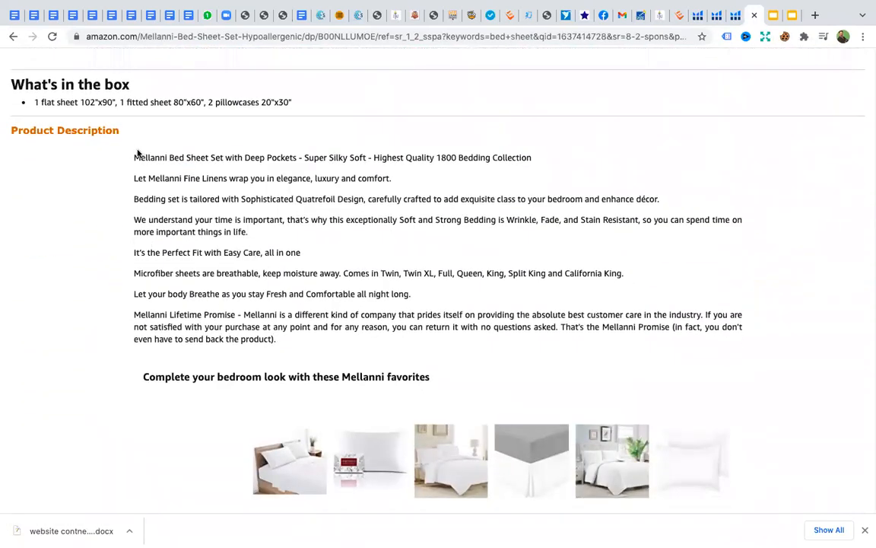
drag(136, 156, 353, 360)
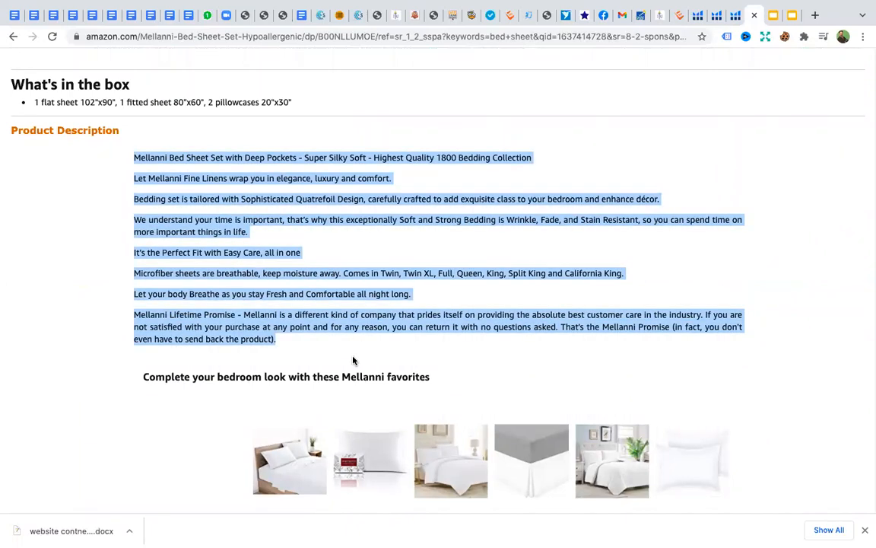
Return to Scribbles and paste the copied product description into the Description field
click(716, 16)
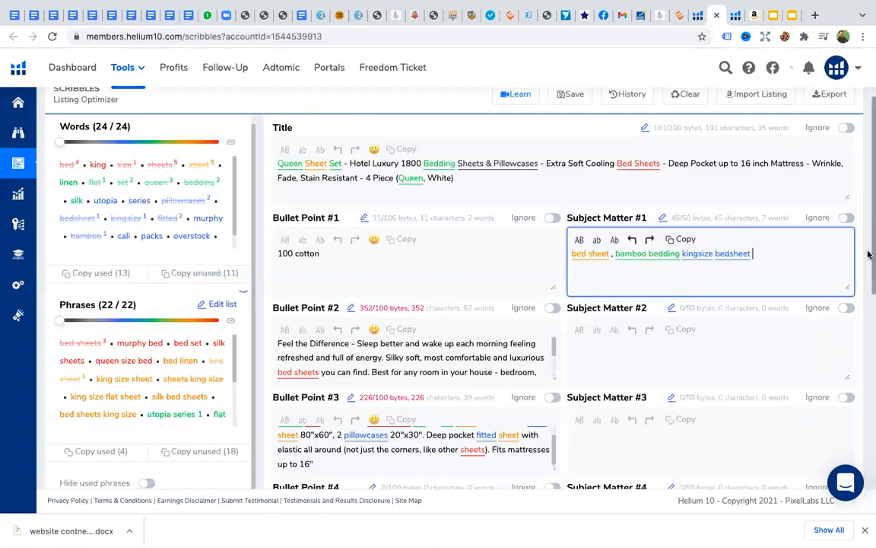
scroll(867, 328, down, 5)
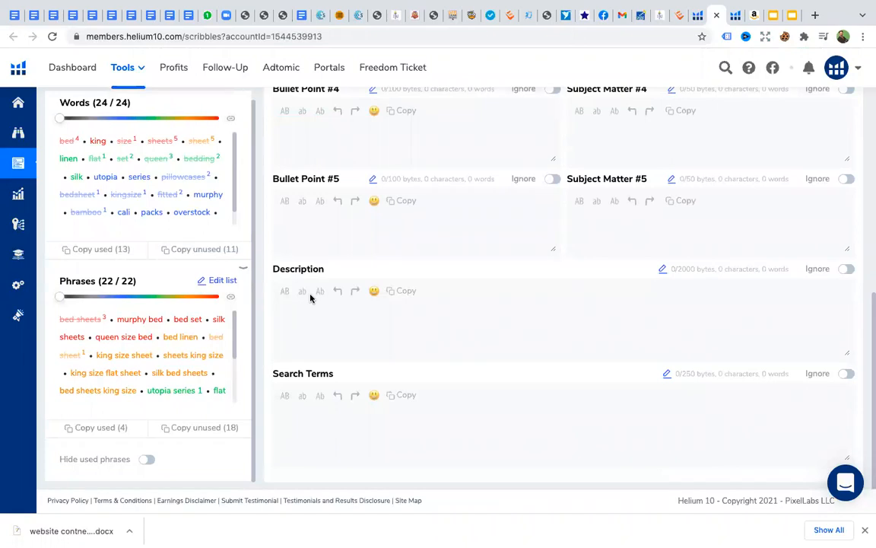
right_click(336, 301)
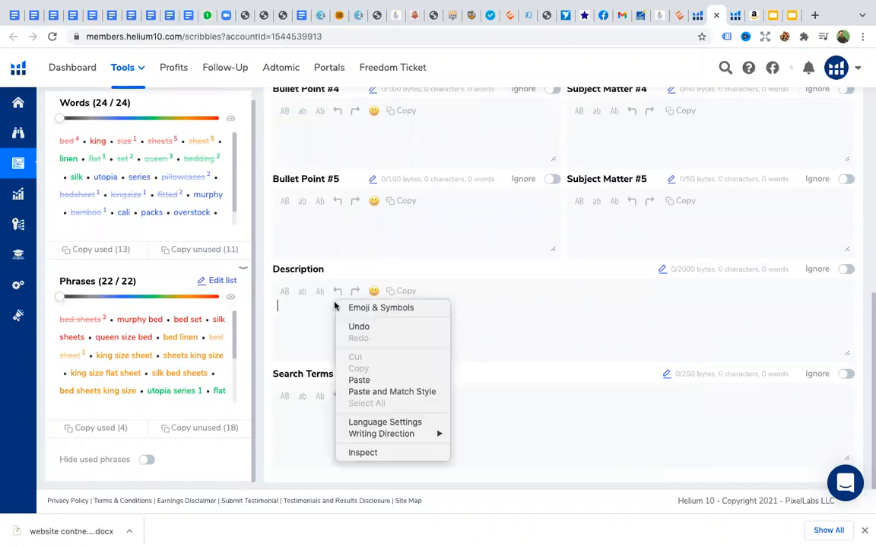
click(360, 380)
click(374, 319)
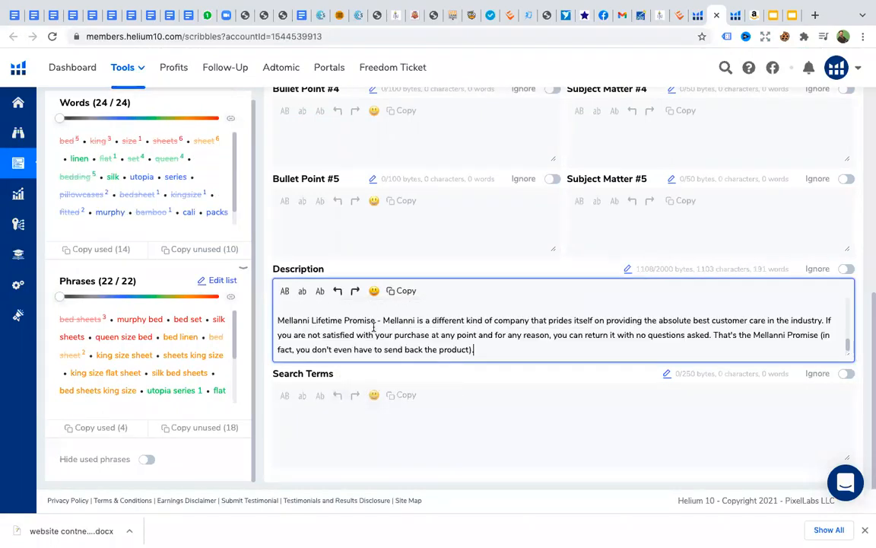
Delete the brand name "Mellanni" from the start of the Lifetime Promise paragraph in the Description
drag(311, 319, 277, 320)
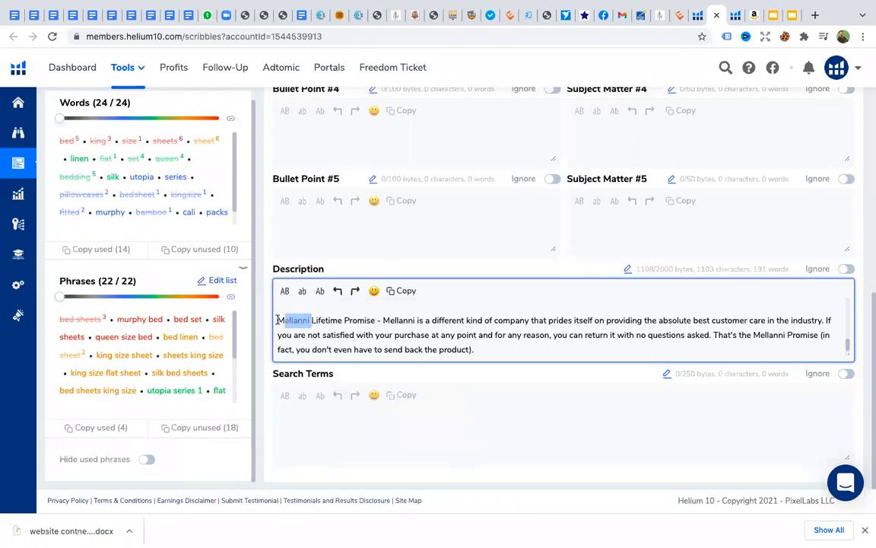
key(BackSpace)
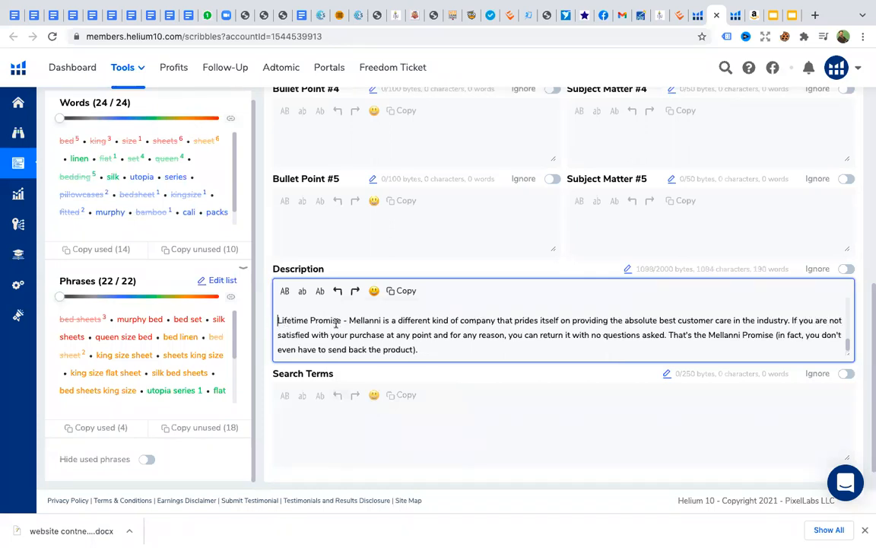
click(494, 335)
mouse_move(847, 346)
mouse_down()
mouse_move(834, 298)
mouse_move(837, 352)
mouse_up()
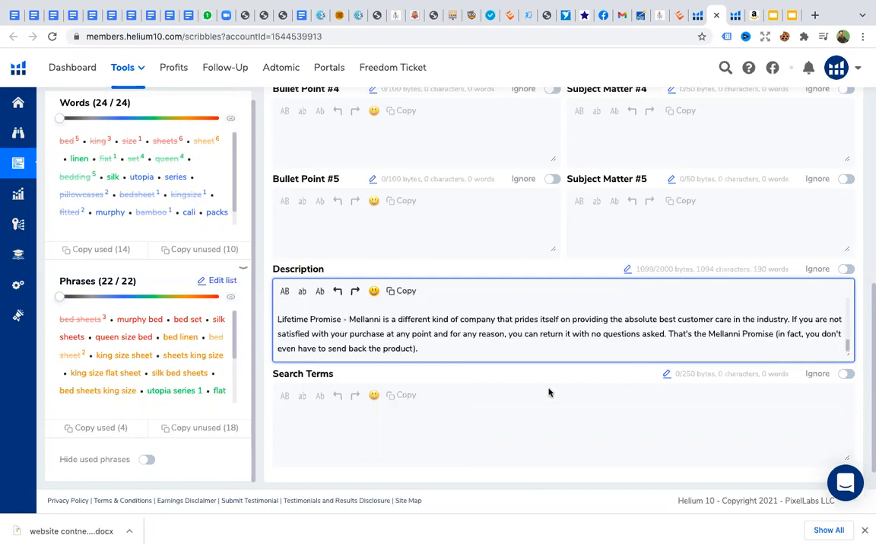
Fill Search Terms with the suggested phrases "bed sheets", "king size sheet" and "flat sheet king size"
click(404, 416)
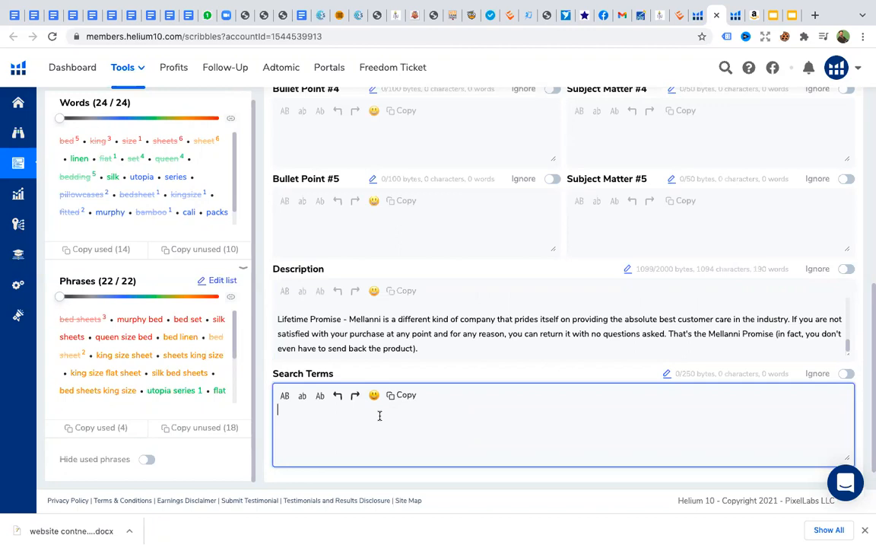
text(bed)
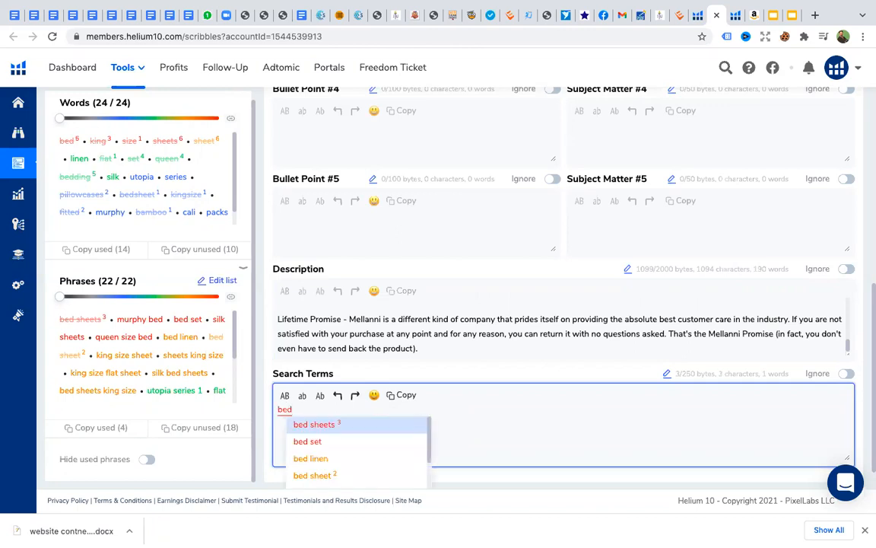
click(352, 424)
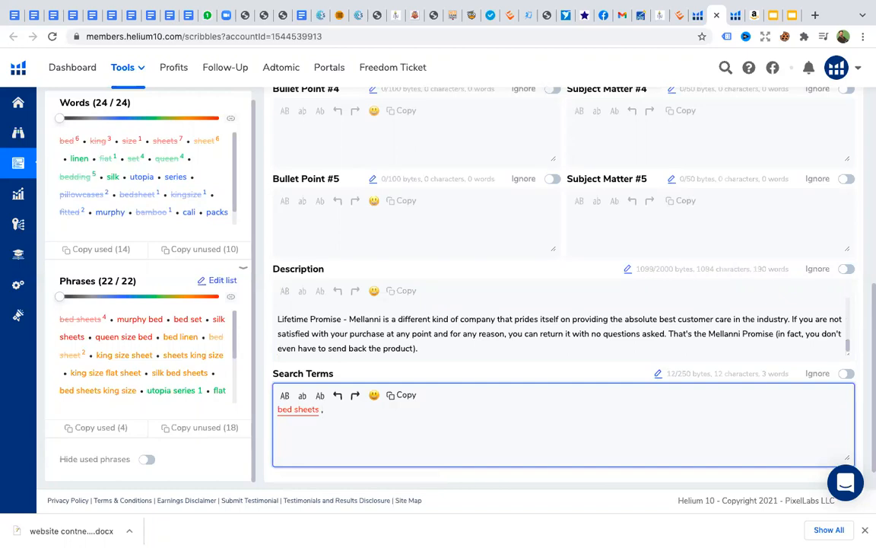
text(king)
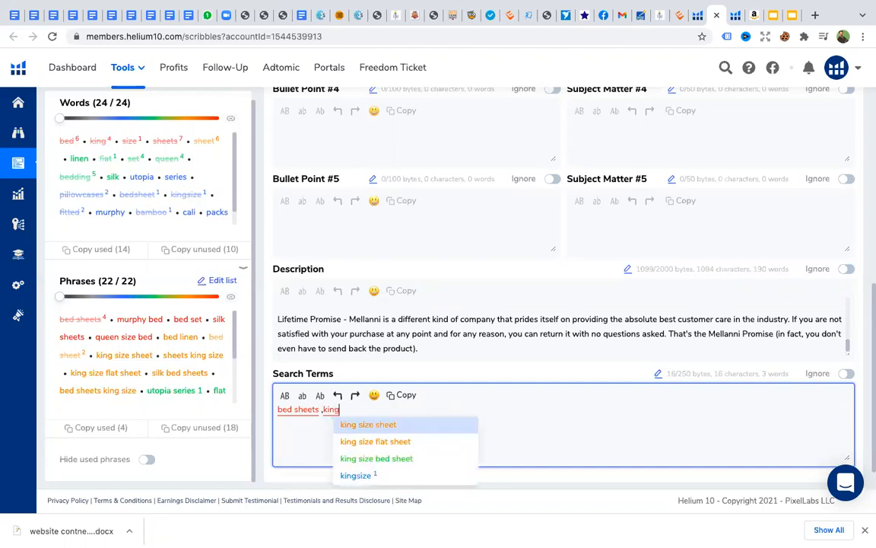
click(374, 427)
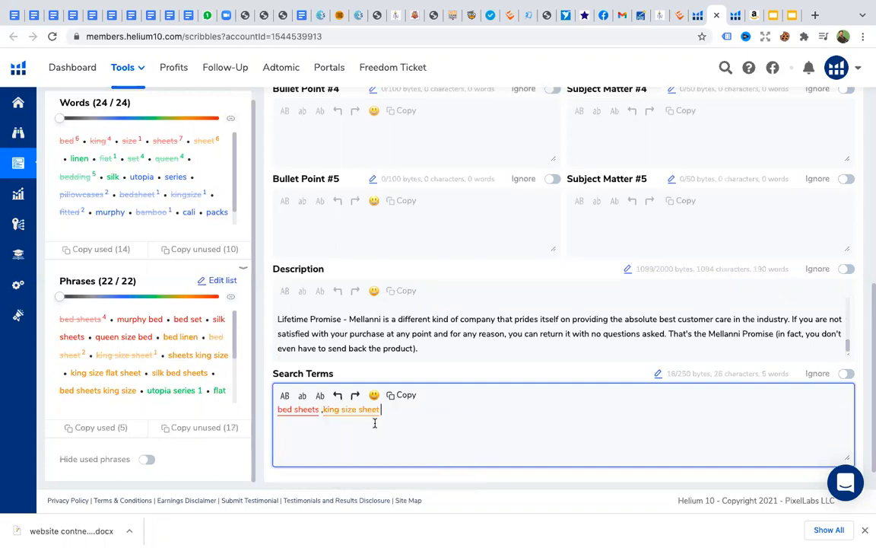
text(fa)
key(BackSpace)
text(lat)
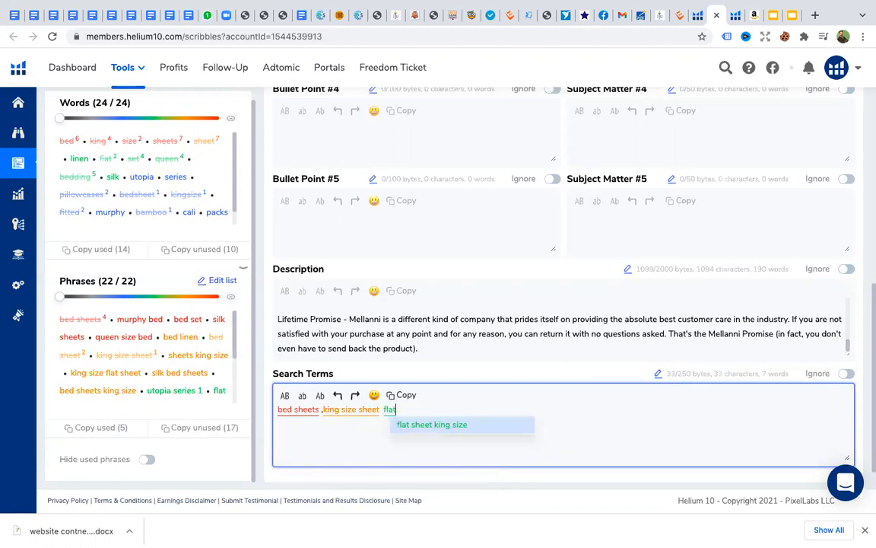
click(423, 423)
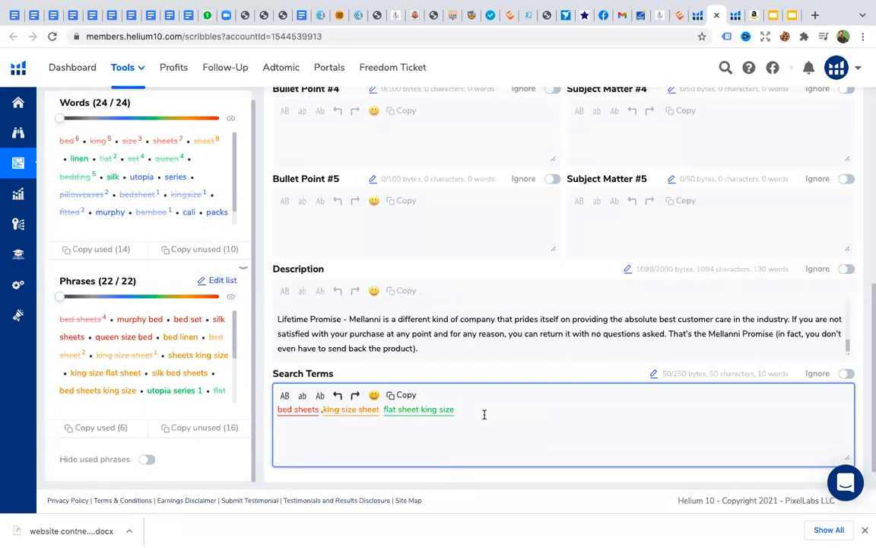
drag(869, 369, 869, 425)
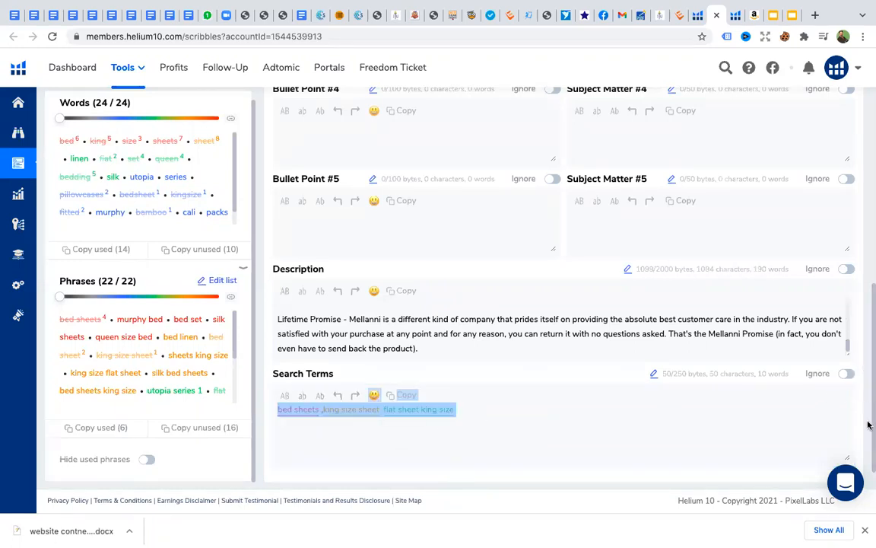
click(664, 438)
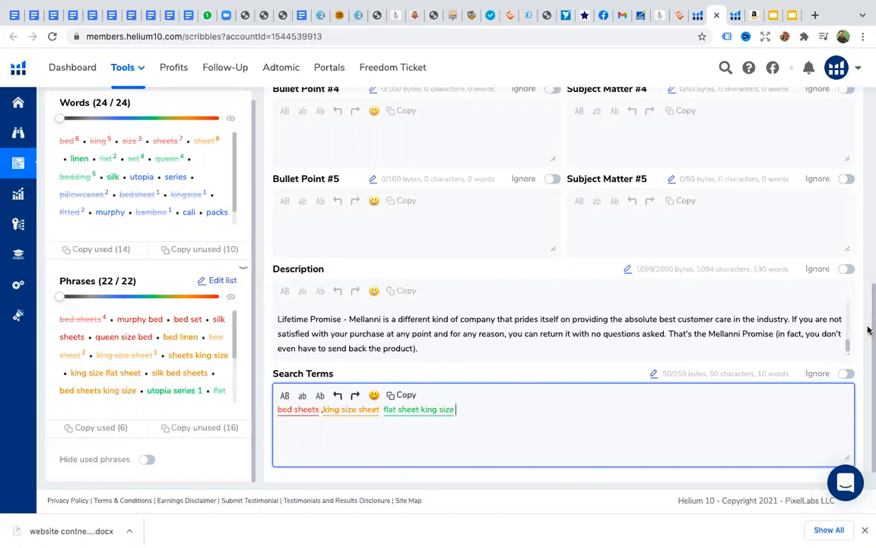
drag(869, 373, 869, 410)
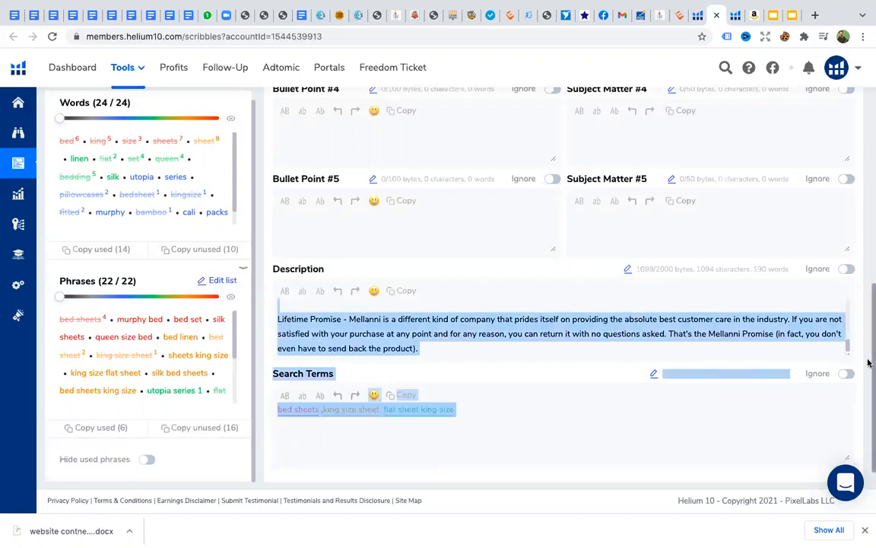
Export the finished Scribbles listing as a .TXT file and open the downloaded scribbles.txt
drag(868, 359, 868, 411)
scroll(868, 399, up, 10)
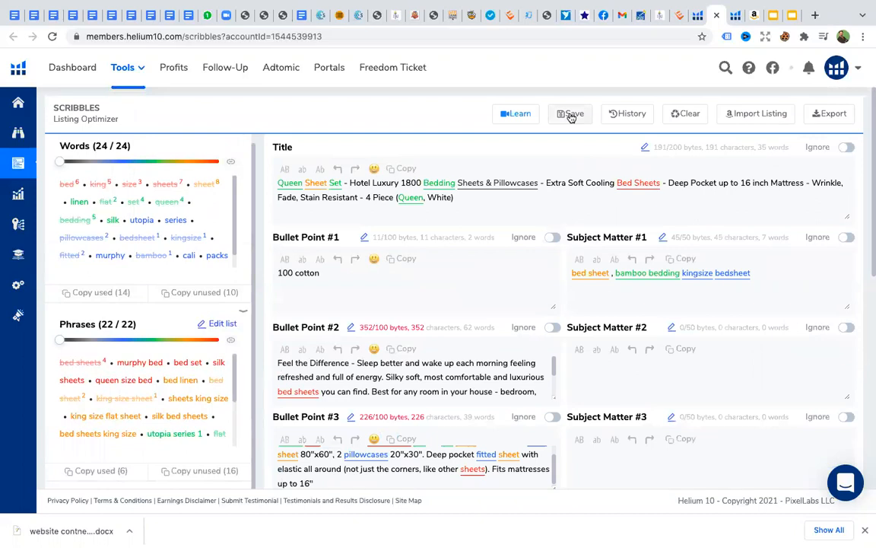
click(827, 114)
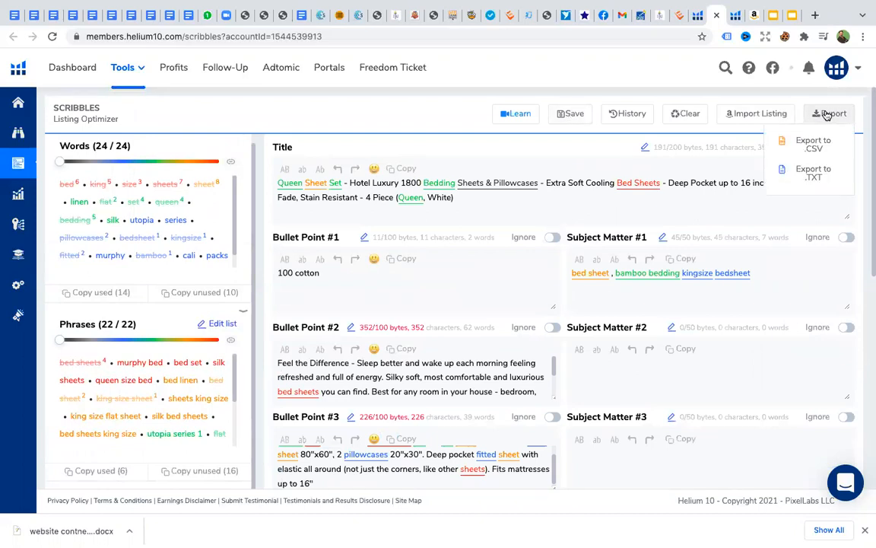
click(810, 175)
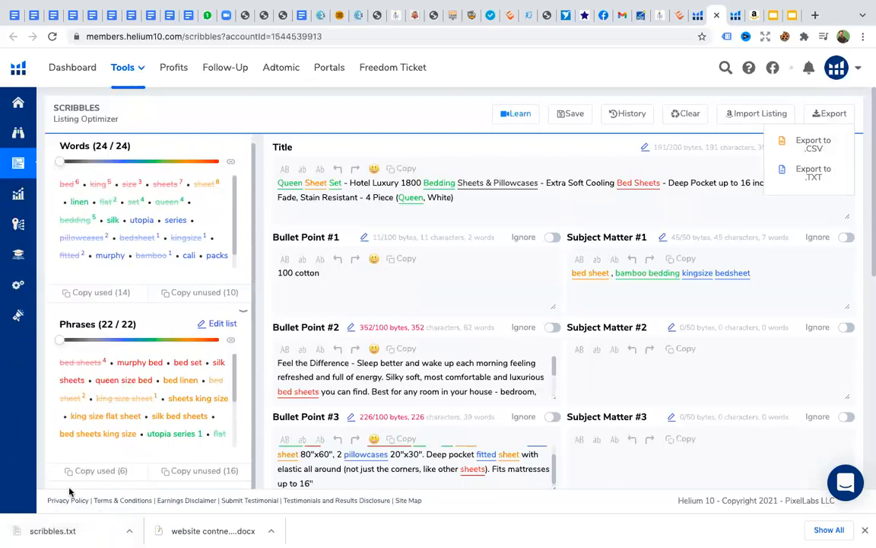
click(57, 535)
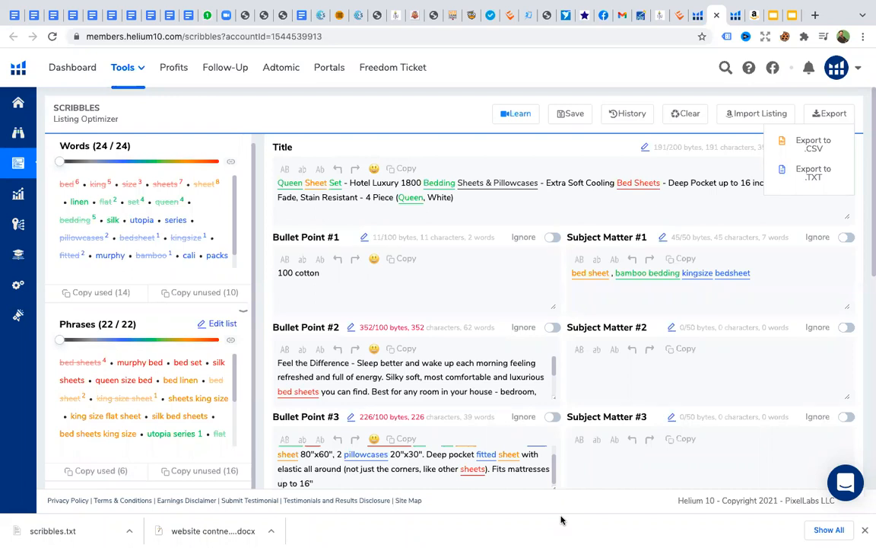
Switch to the Champion VA Course presentation in Google Slides and review the Helium10 Listing Steps slides up to "Listing on Amazon Seller Central"
click(793, 16)
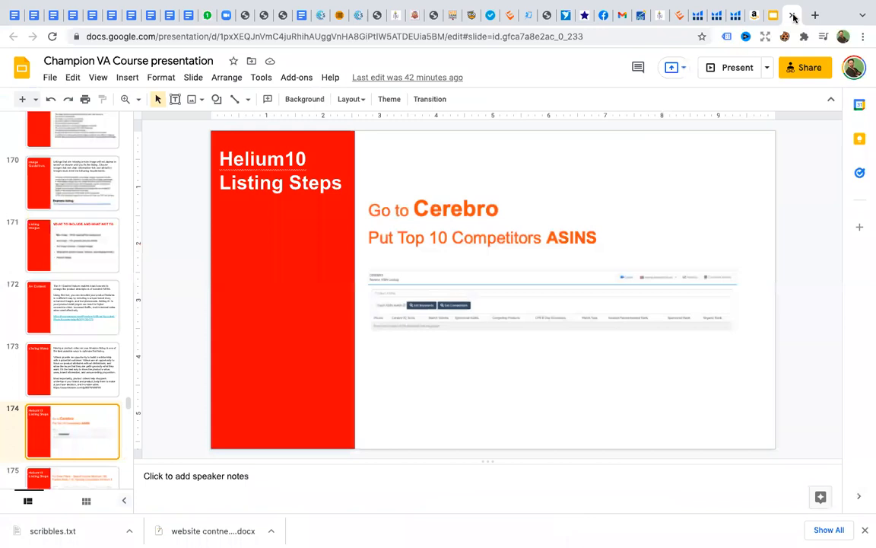
click(66, 238)
key(Up)
key(Down)
key(Down)
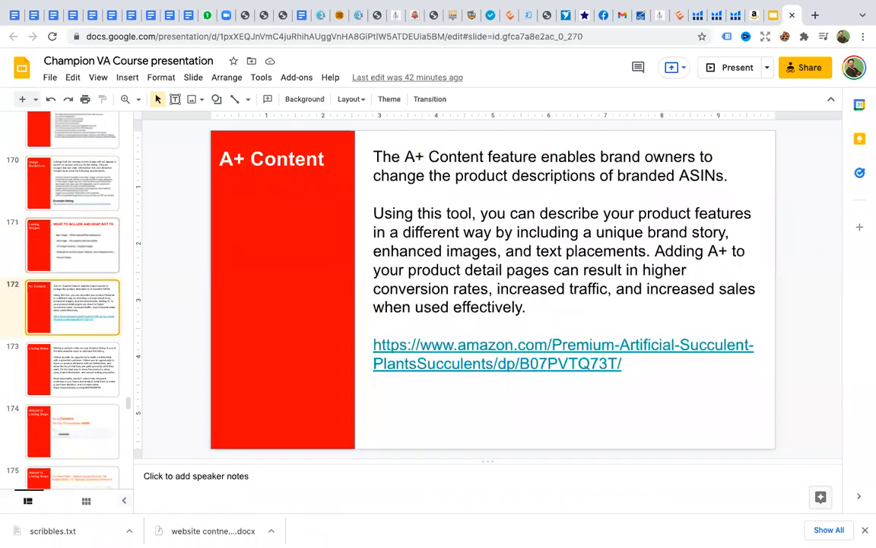
key(Down)
key(Down)
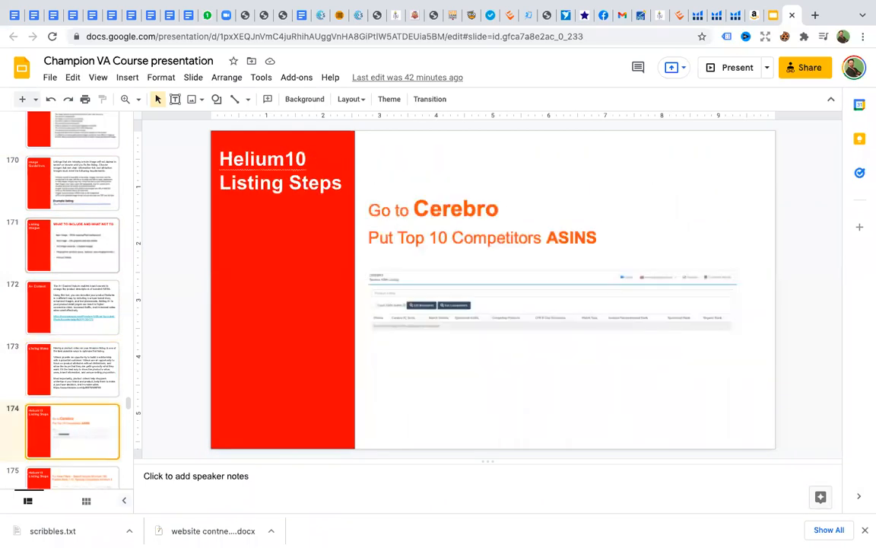
key(Down)
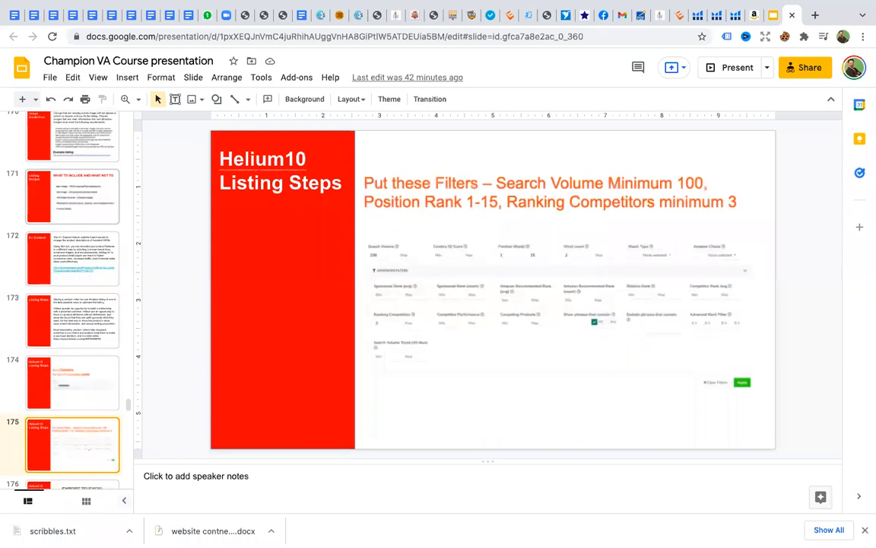
key(Down)
key(Down)
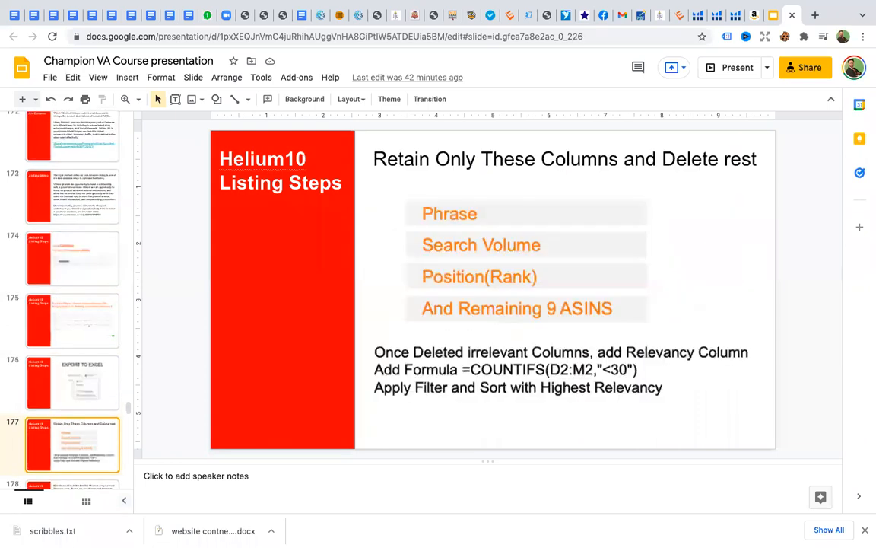
key(Down)
key(Down)
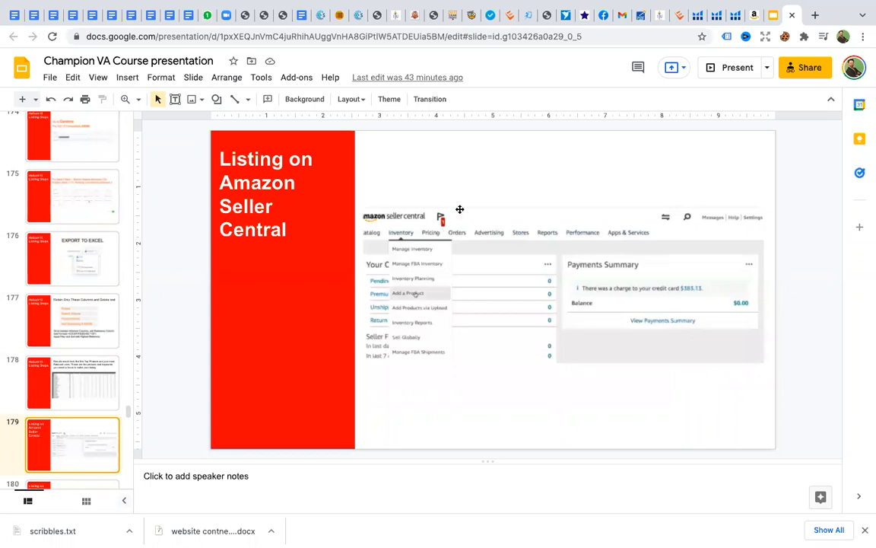
Present the slides from "Listing on Amazon Seller Central" through Add Variation and Upload Images to the closing Thank You slide
click(737, 67)
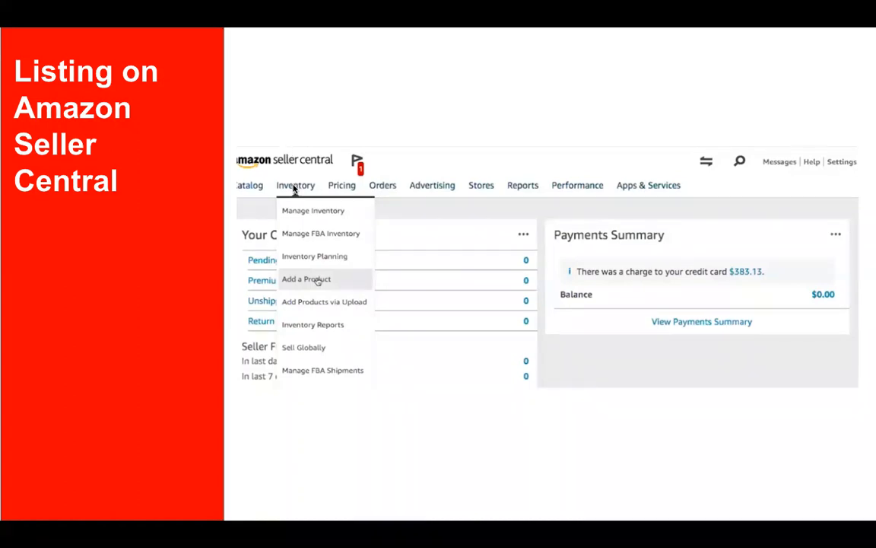
click(304, 280)
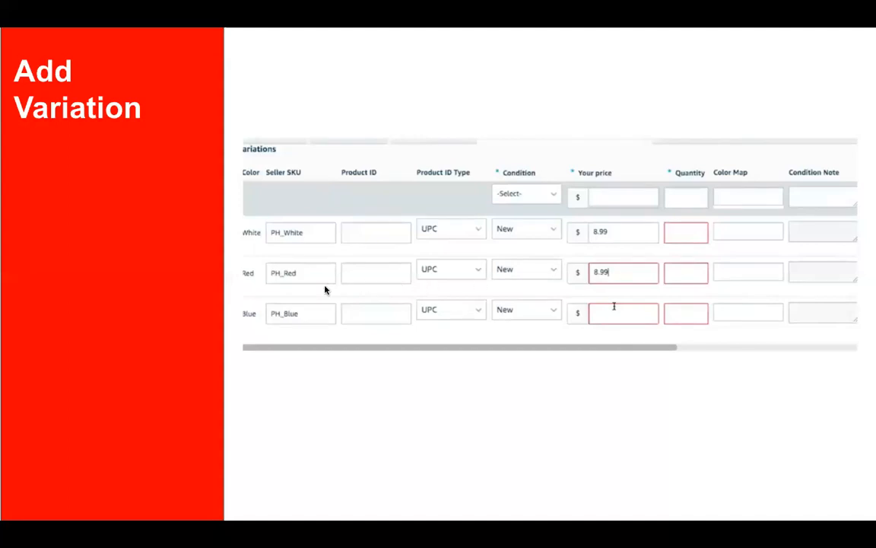
click(179, 262)
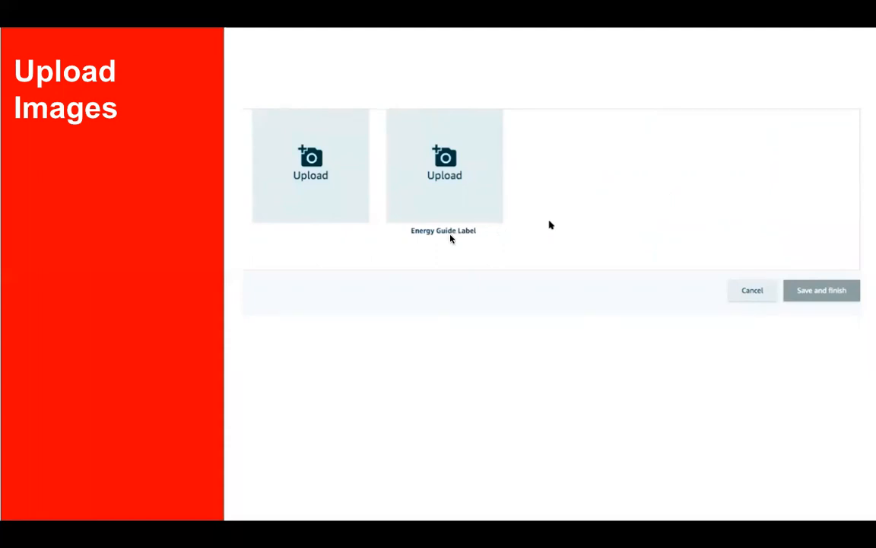
click(150, 272)
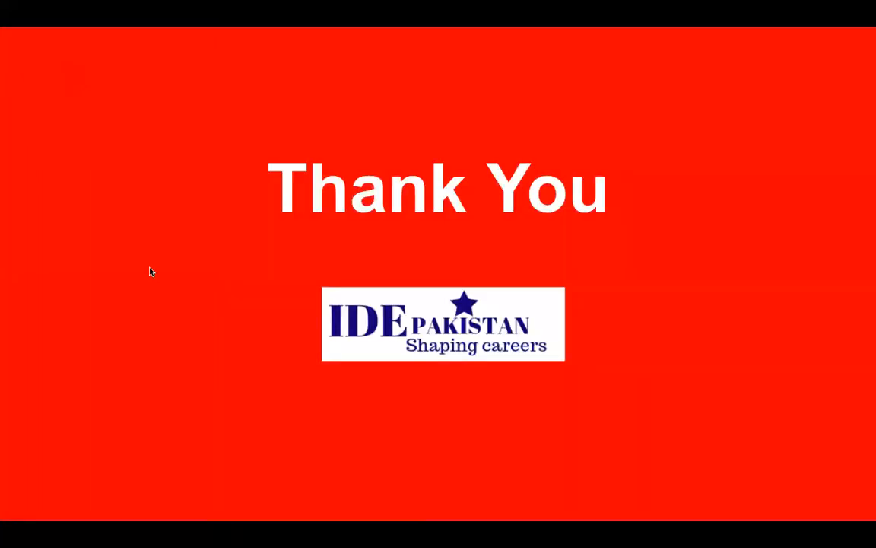